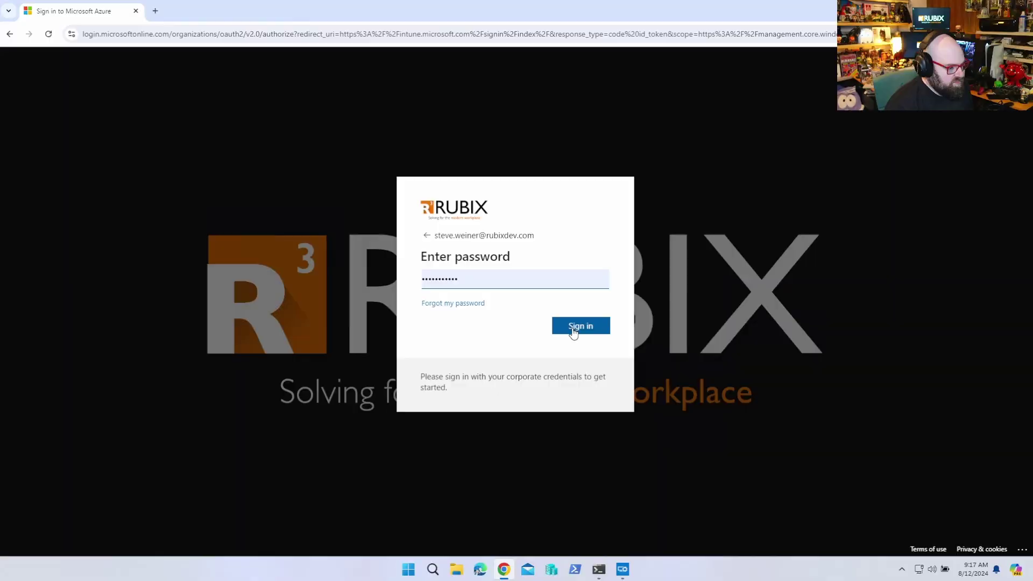
Complete the sign-in to the Intune admin center and open the list of Windows apps.
left_click(573, 327)
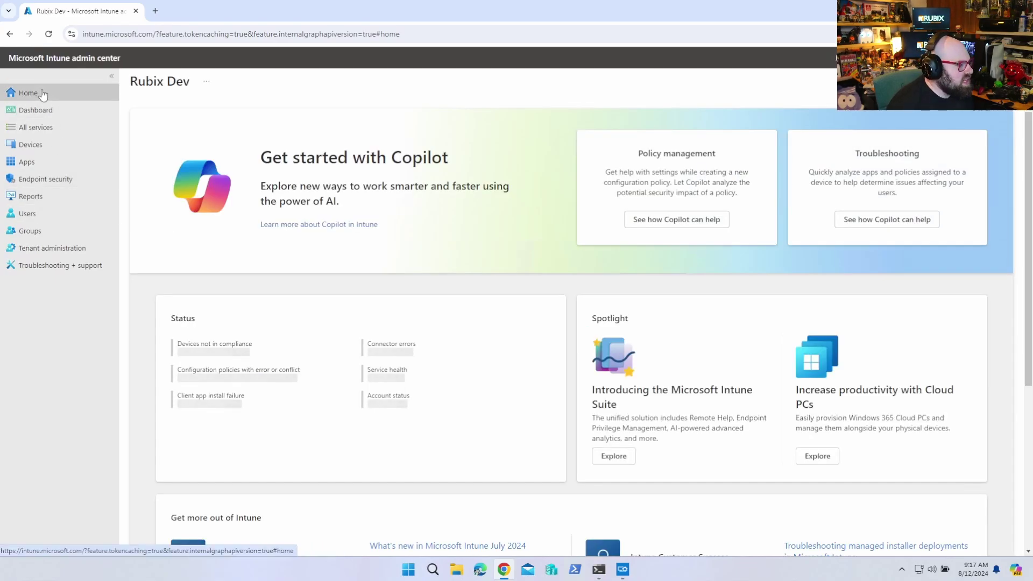
left_click(47, 163)
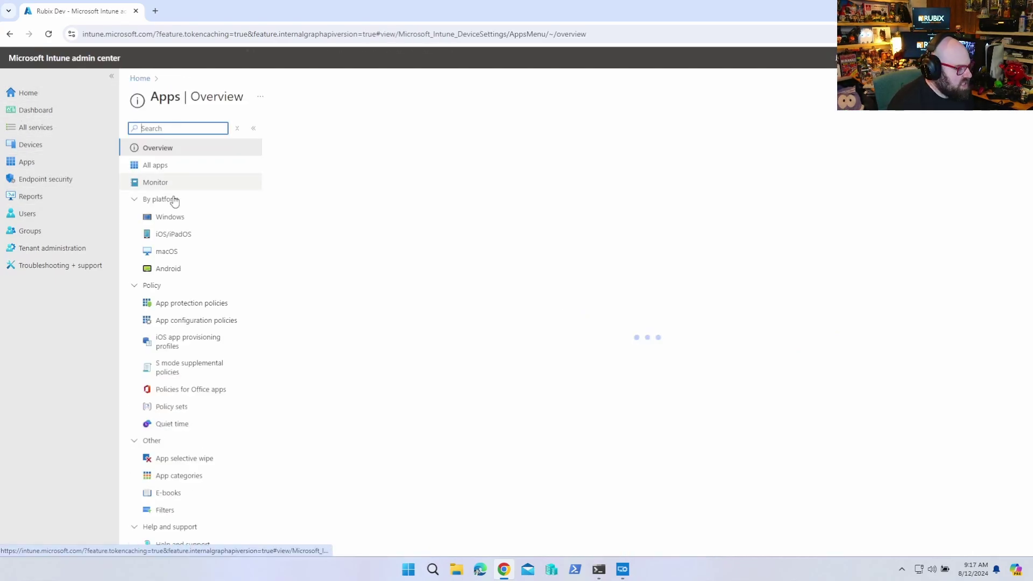
left_click(183, 216)
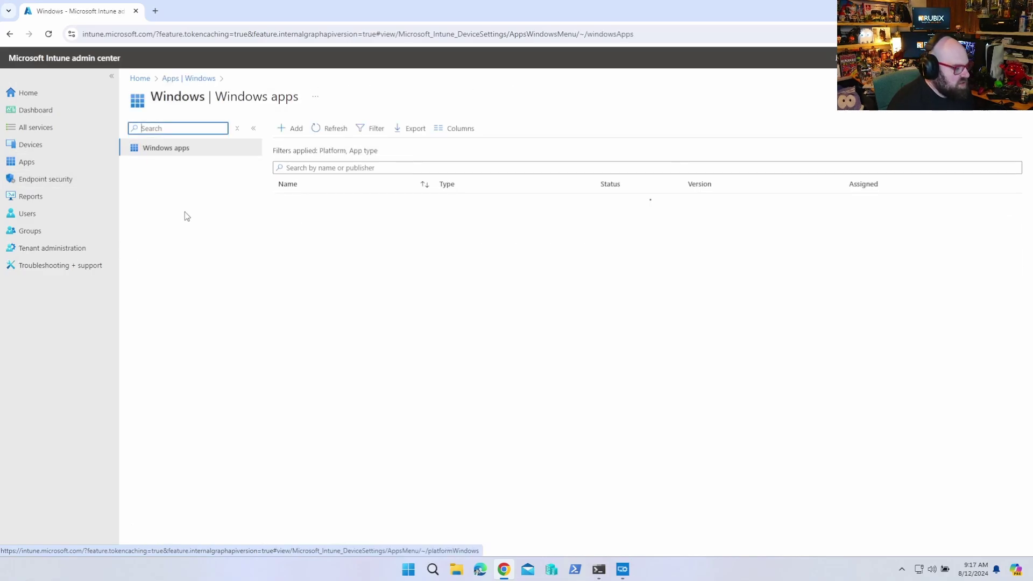
Start adding a Windows app with the app type Microsoft Store app (new).
left_click(290, 129)
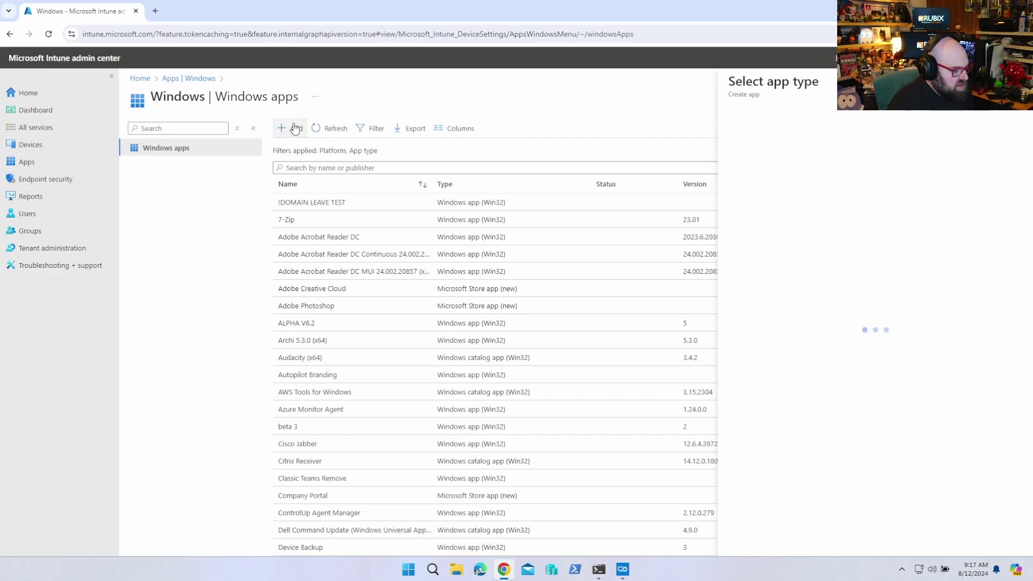
left_click(866, 136)
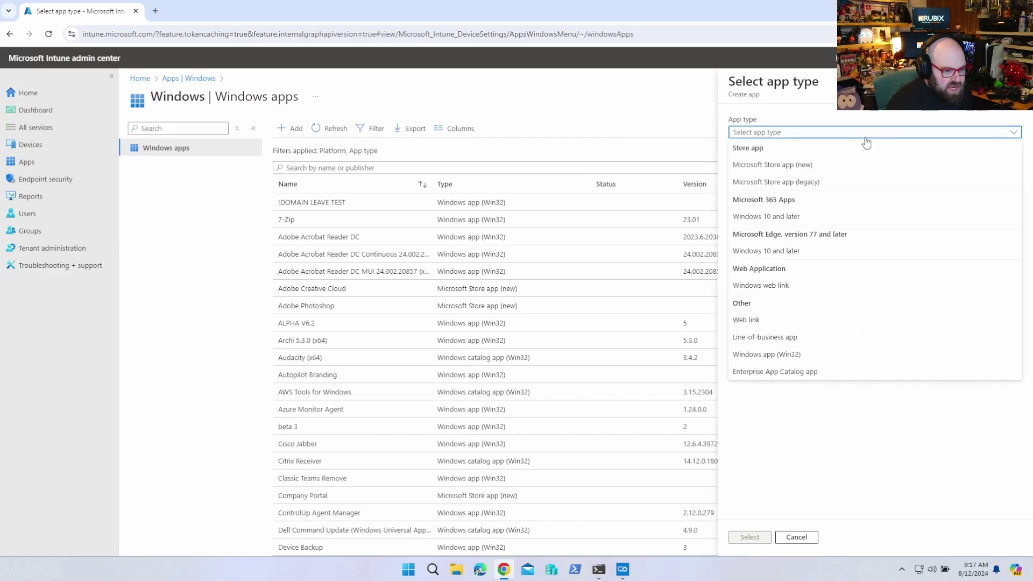
left_click(791, 167)
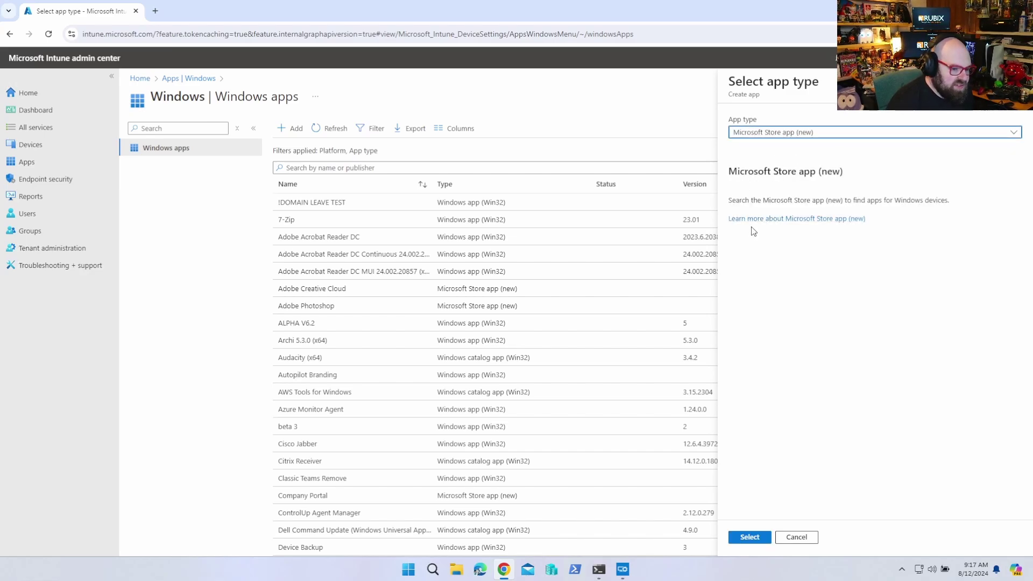
left_click(749, 537)
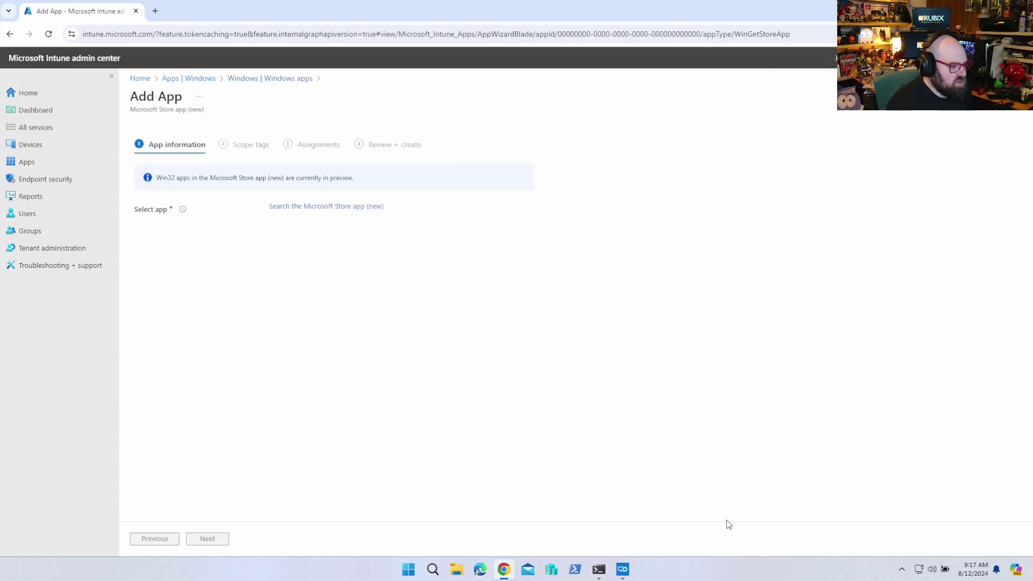
Search the Microsoft Store app catalog for vlc to choose the new app.
left_click(333, 206)
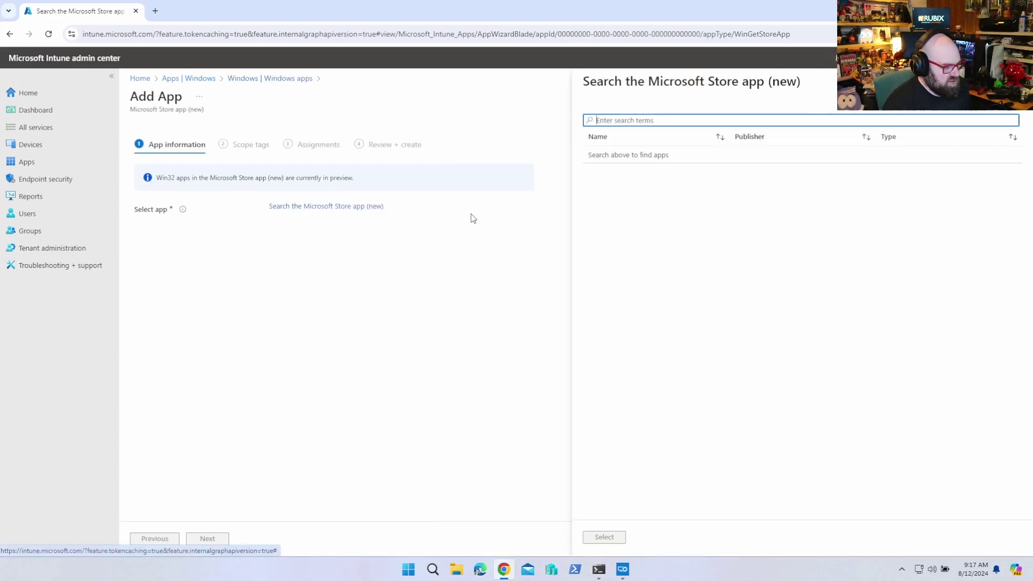
left_click(630, 118)
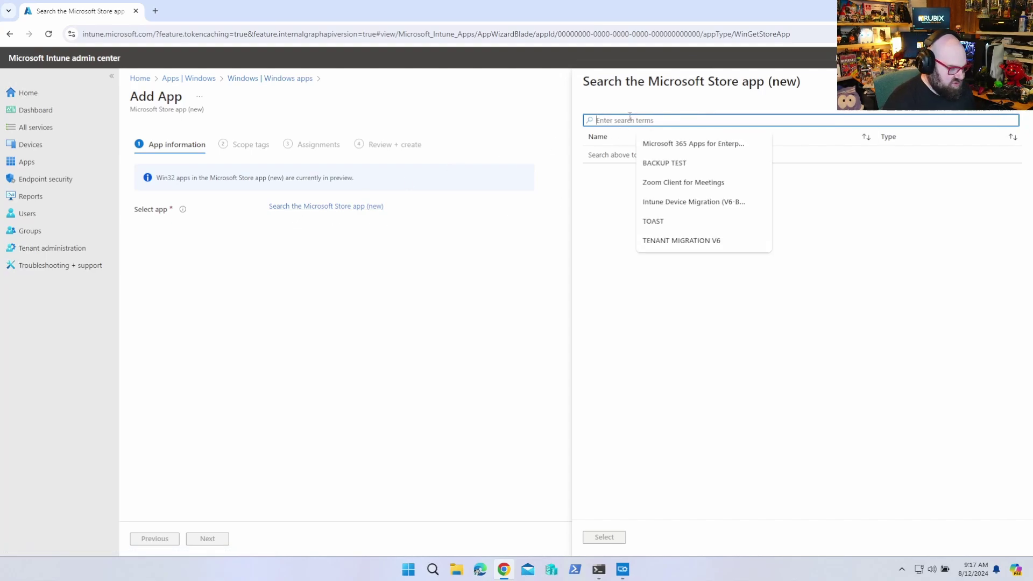
type("vlc")
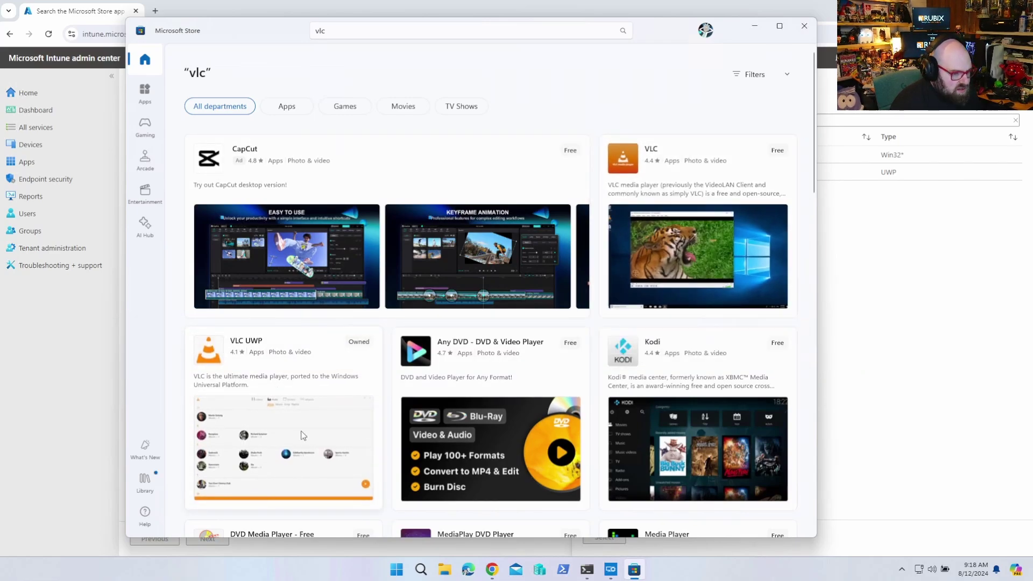
View the VLC UWP listing in the Microsoft Store, close the Store, and choose the Win32 VLC by VideoLAN as the new app.
left_click(281, 375)
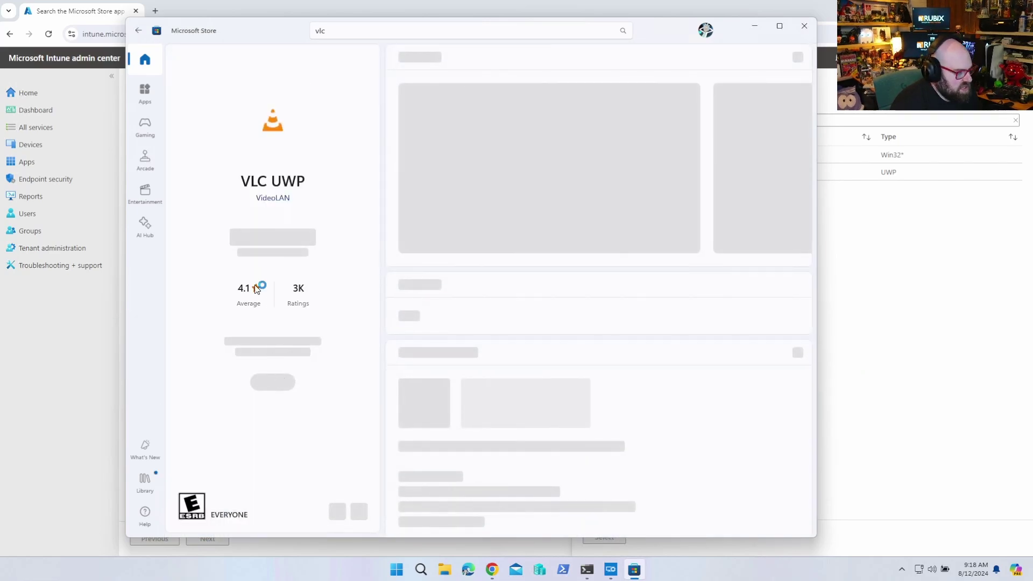
left_click(804, 26)
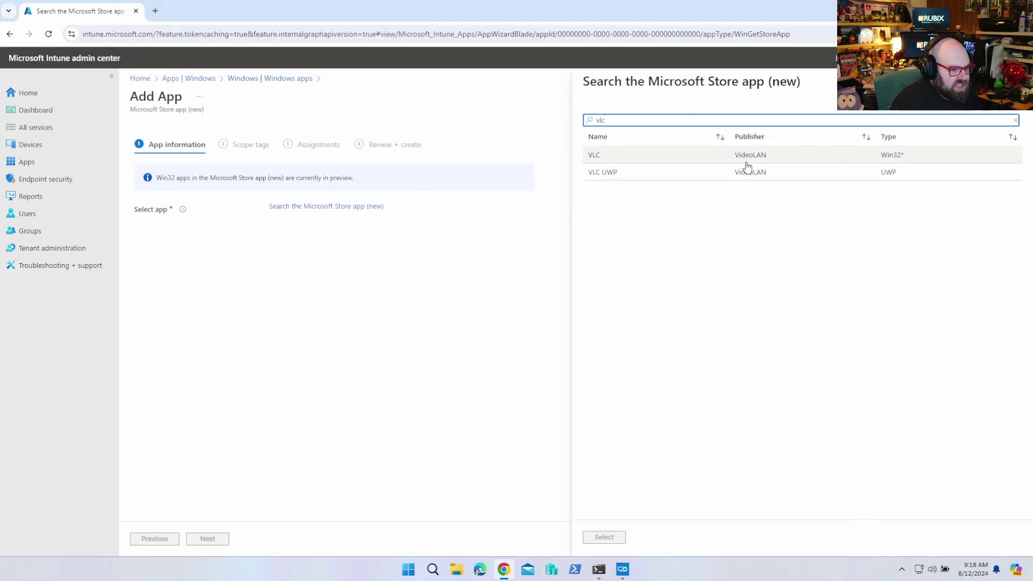
left_click(839, 157)
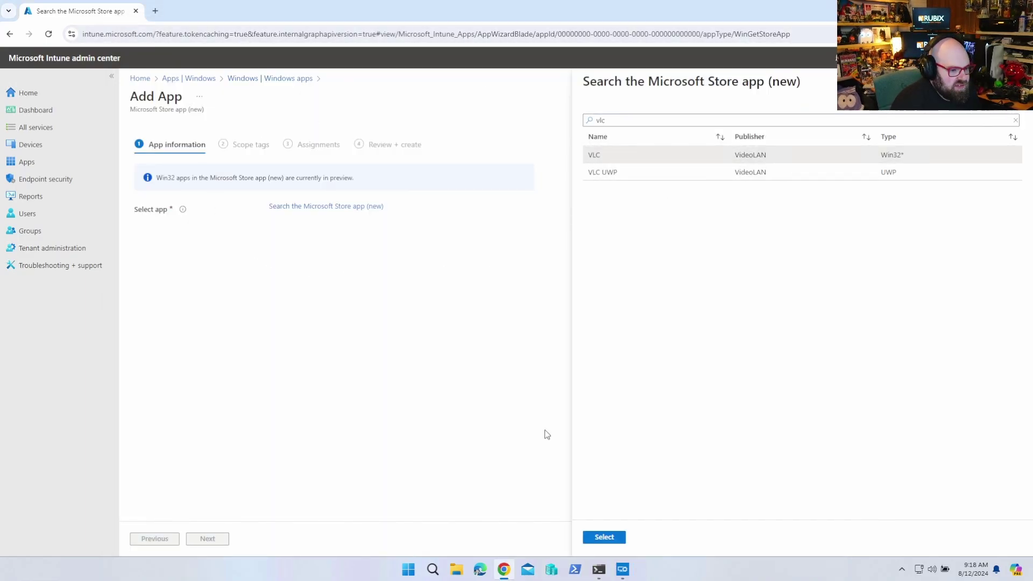
left_click(621, 537)
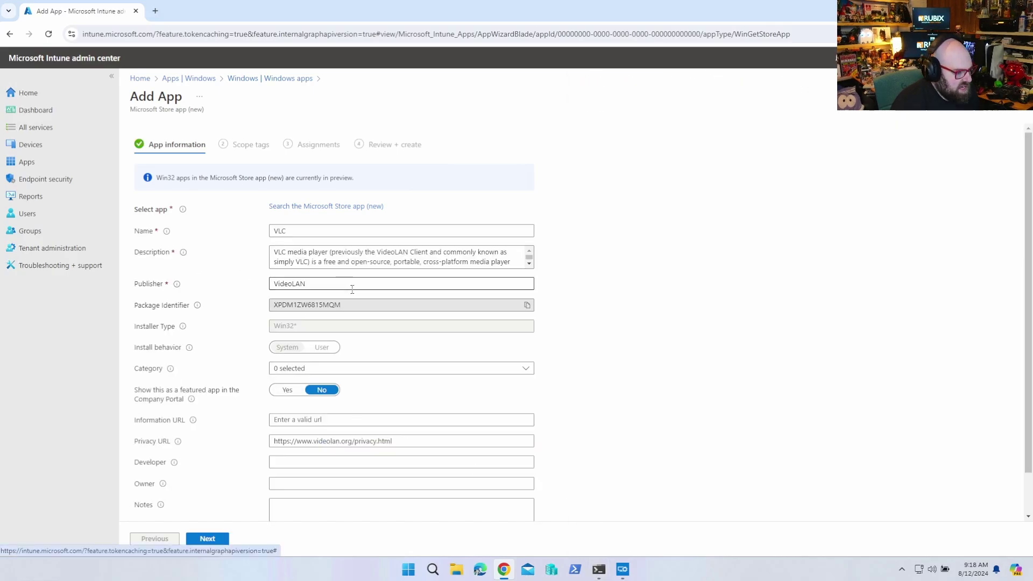
Look through the VLC app's information, scope tags and assignments pages, going forward and back in the wizard.
scroll(352, 290, "down", 1)
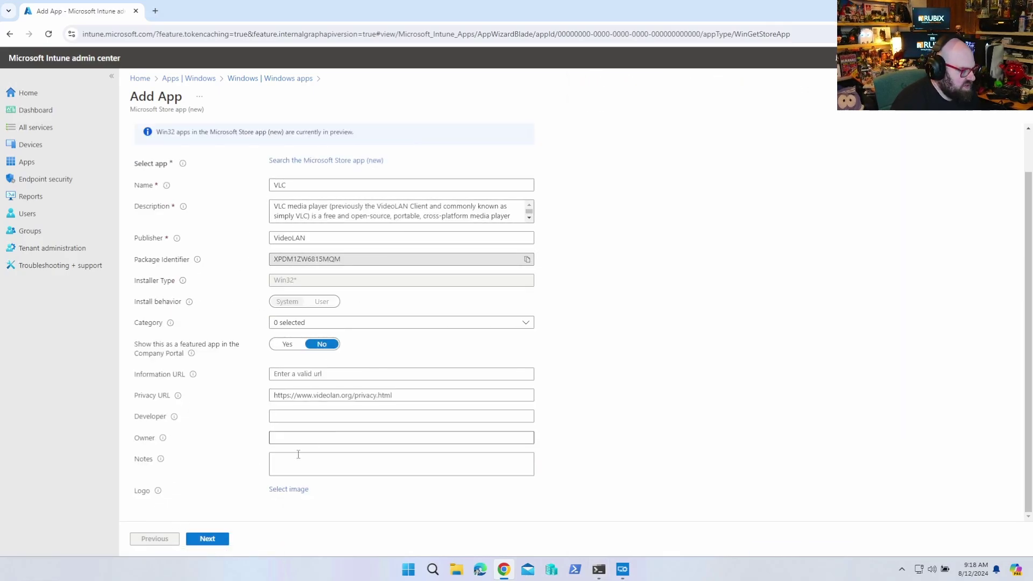
left_click(221, 543)
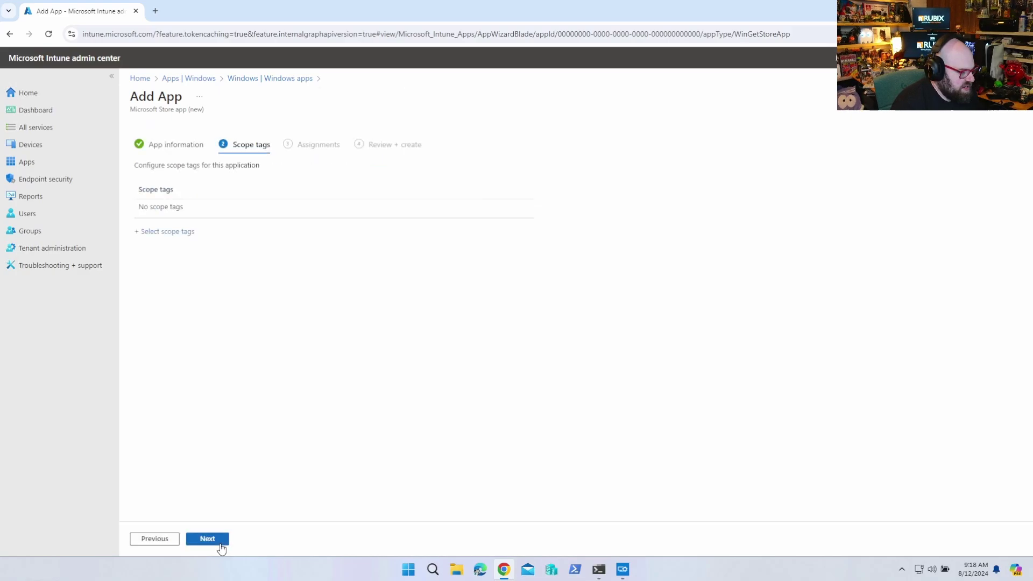
left_click(139, 543)
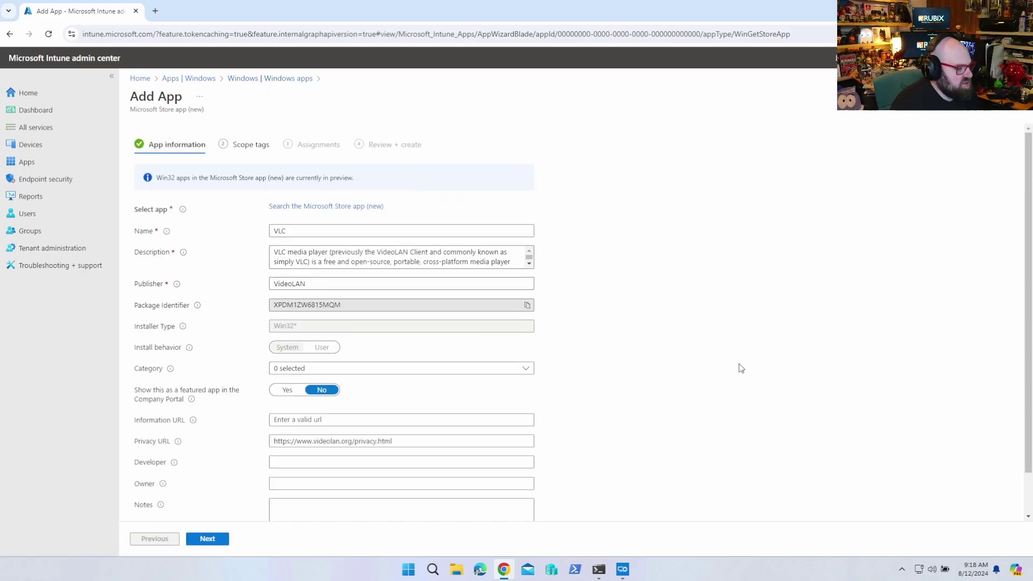
left_click(222, 543)
left_click(223, 544)
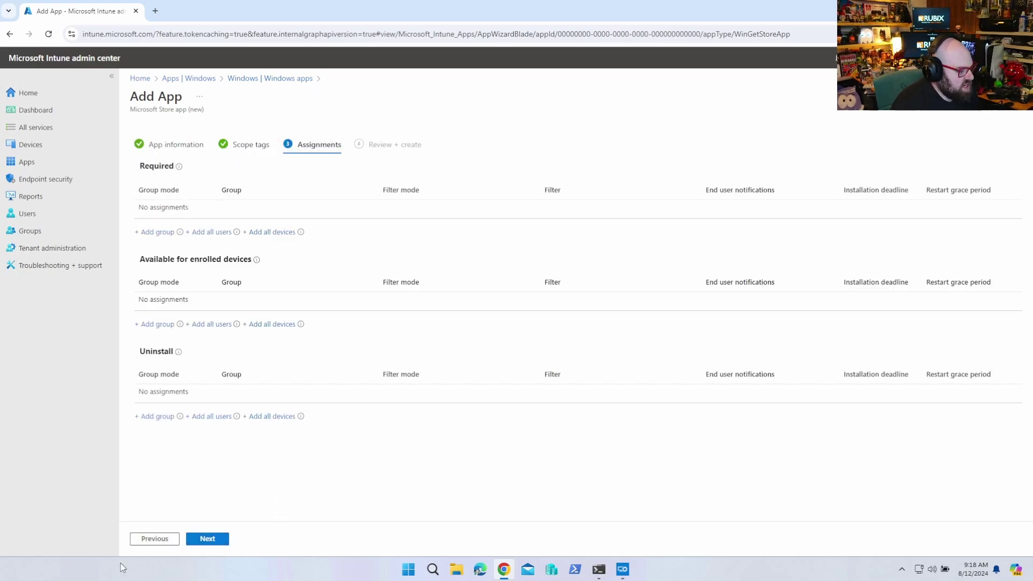
left_click(144, 542)
left_click(139, 544)
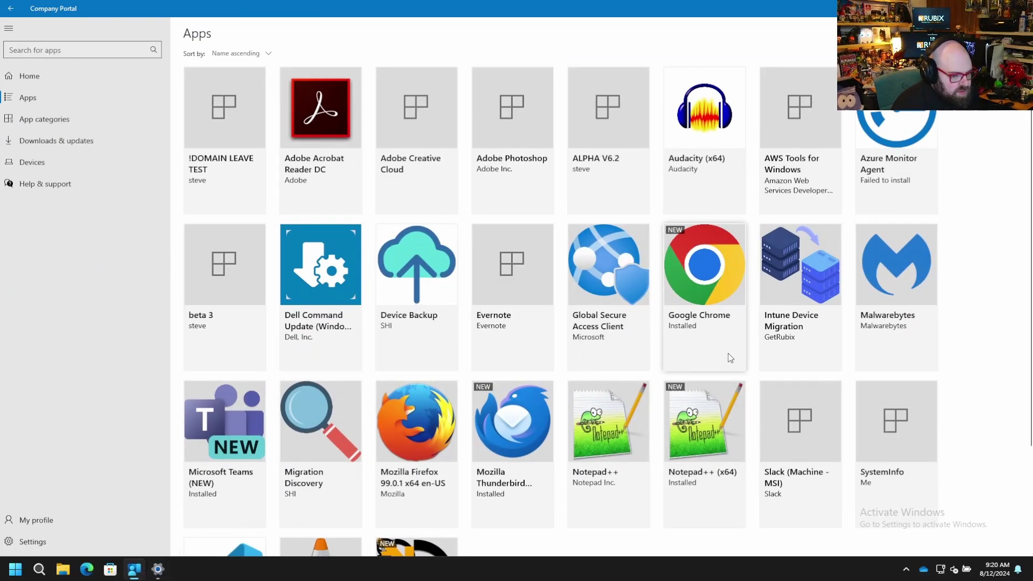
View the VLC app's details in Company Portal and switch back to the Intune admin center.
left_click(309, 548)
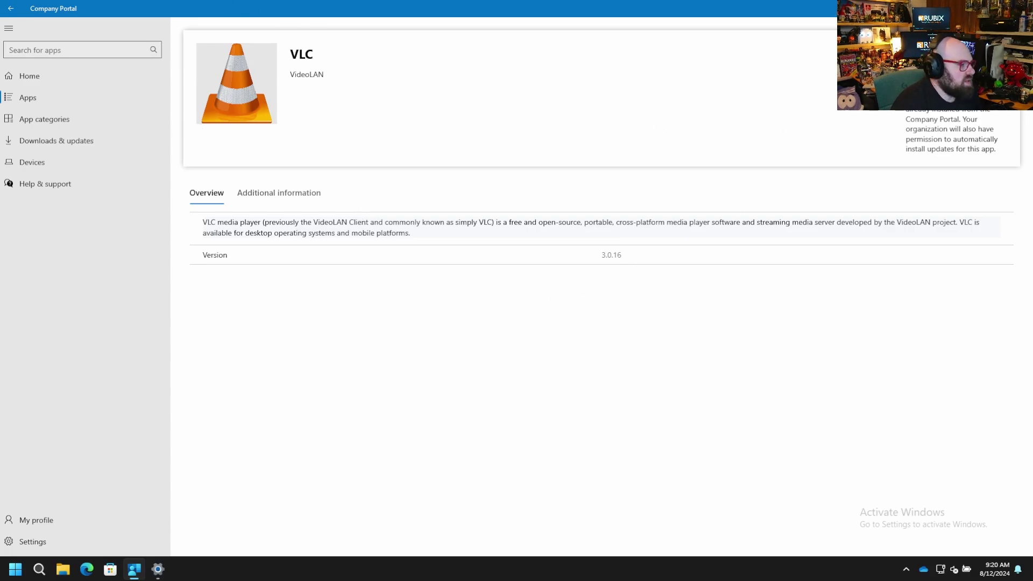
key("alt+Tab")
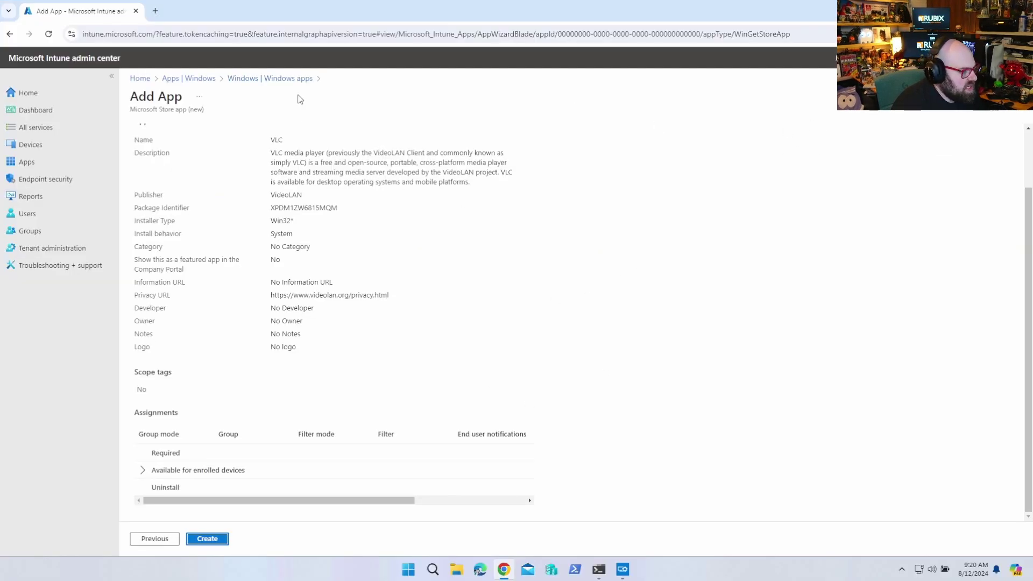
Leave the VLC wizard for the Windows apps list and start adding another Microsoft Store app (new).
left_click(296, 78)
left_click(293, 128)
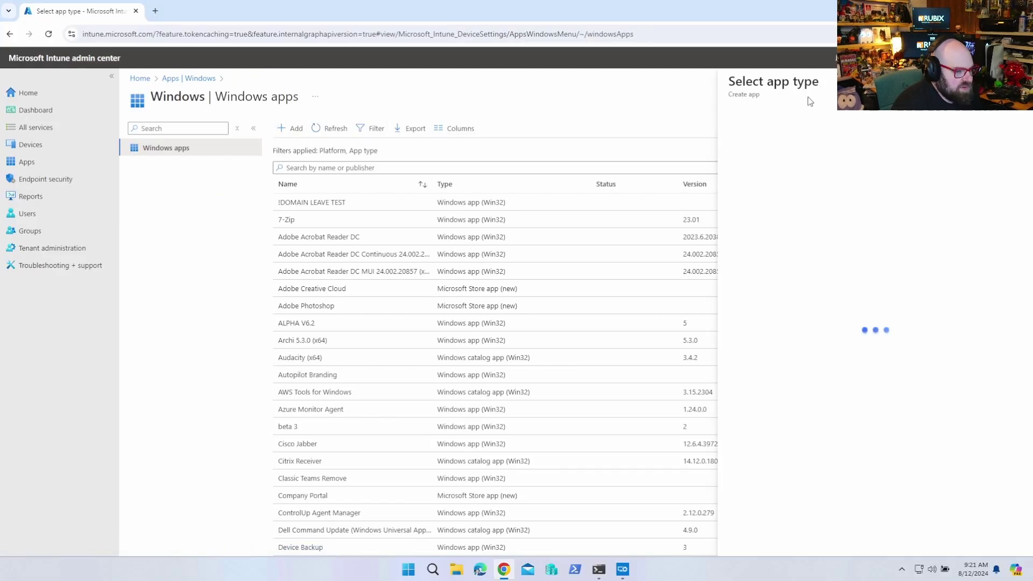
left_click(775, 132)
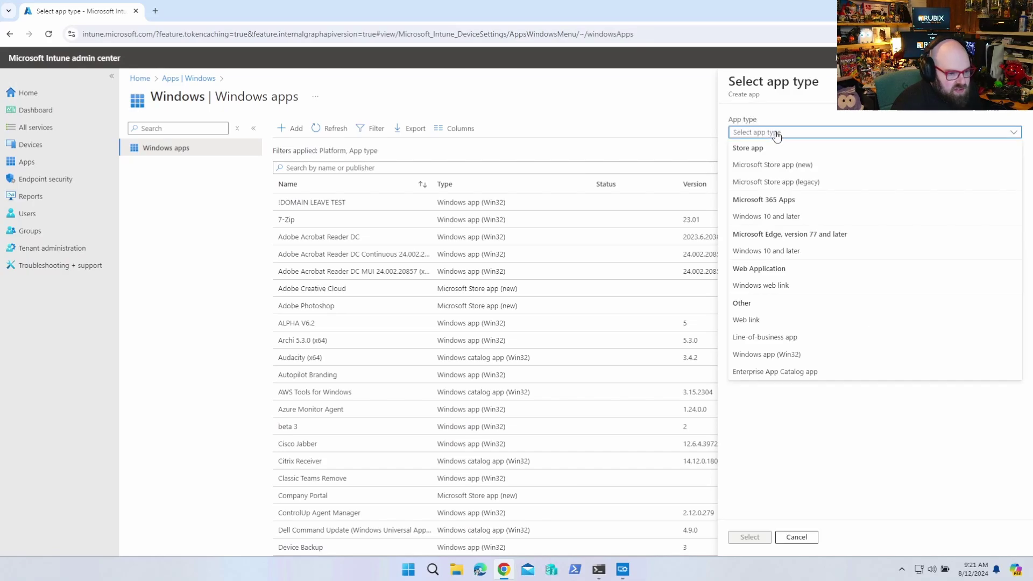
left_click(774, 165)
left_click(746, 539)
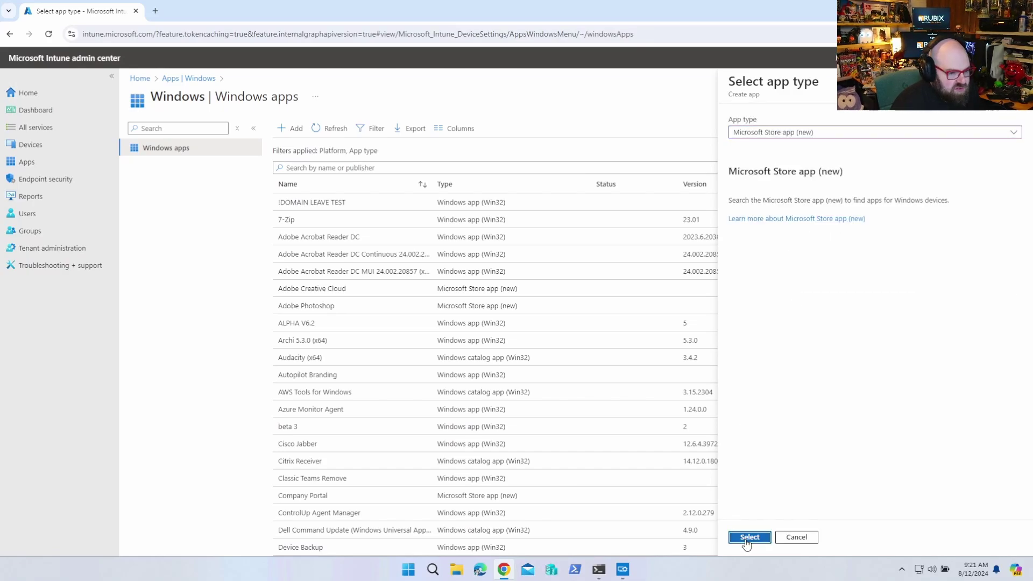
Search the Microsoft Store app catalog for adobe and try to select Adobe Creative Cloud.
left_click(326, 207)
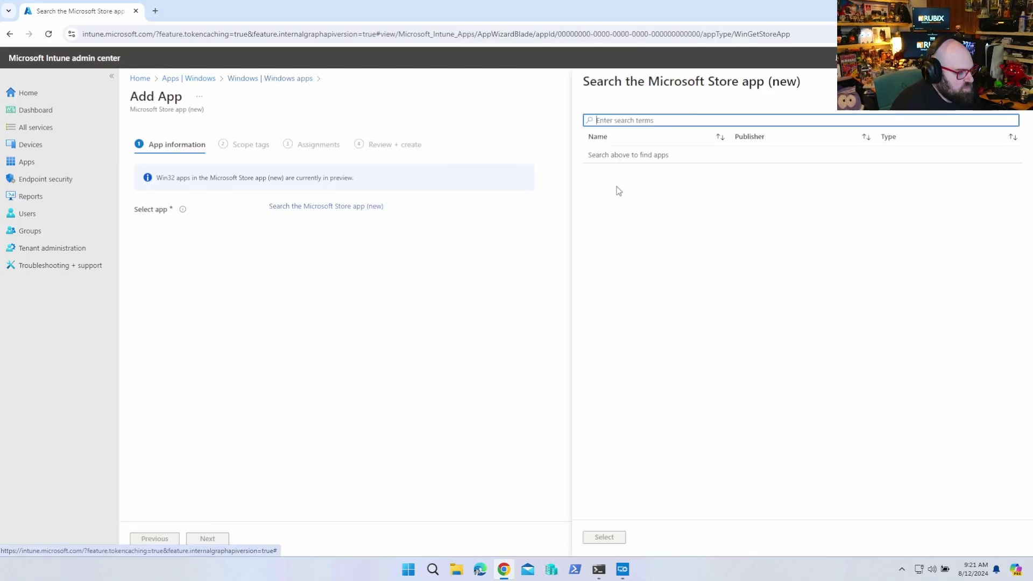
left_click(723, 121)
type("adobe")
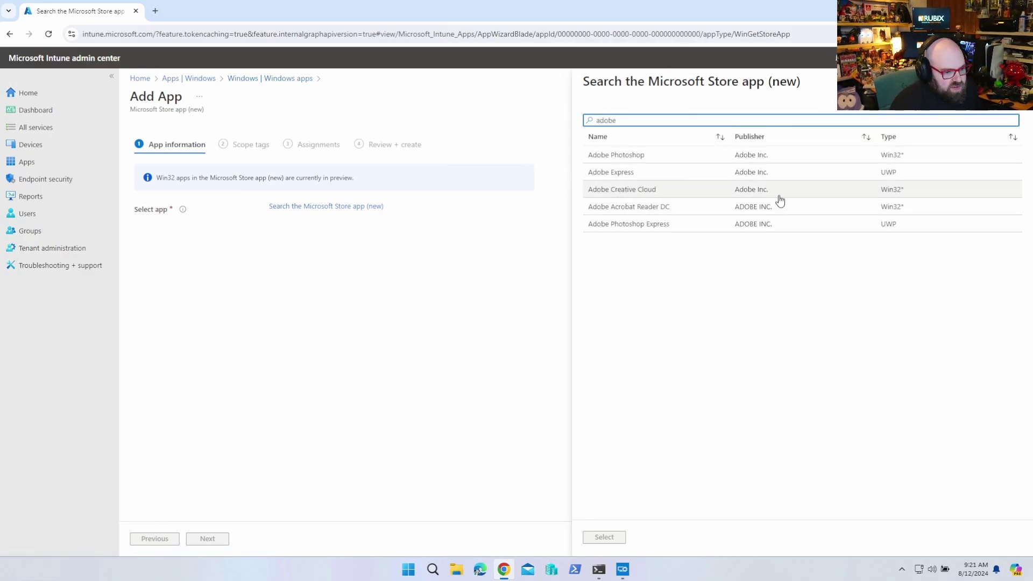
left_click(606, 193)
left_click(603, 538)
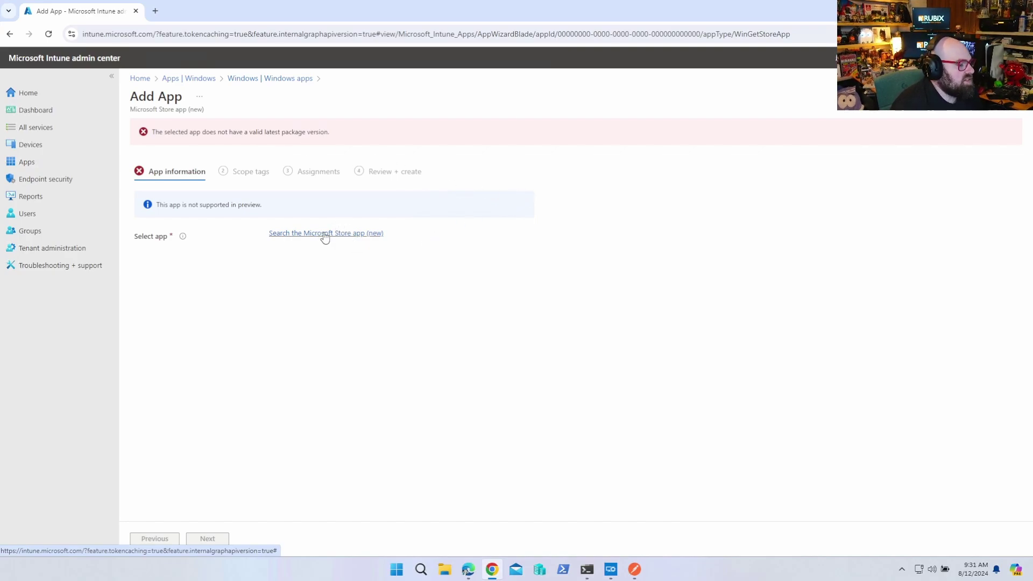
Return to the Windows apps list and restart the Add App wizard with the type Microsoft Store app (new).
left_click(272, 79)
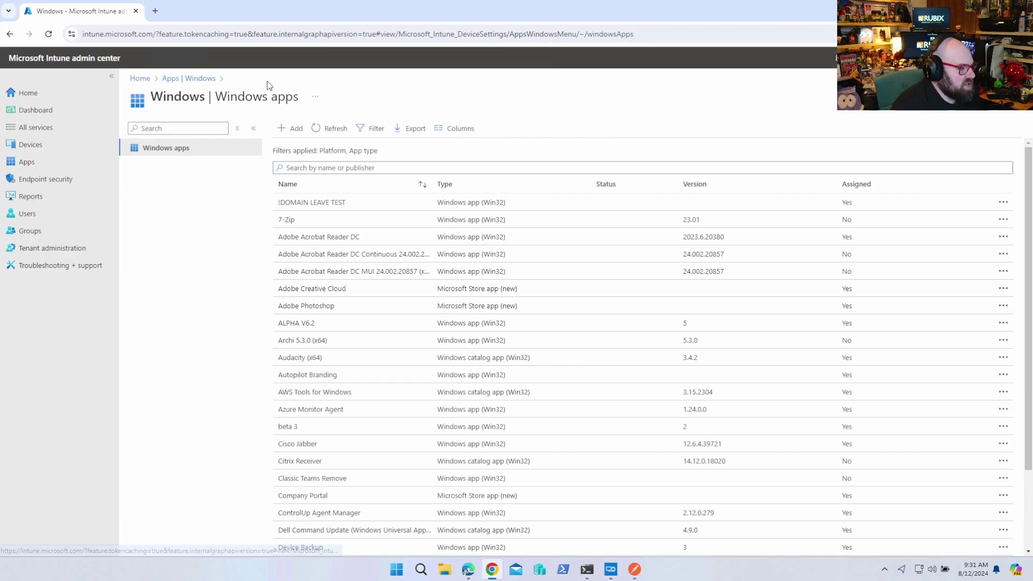
left_click(294, 132)
left_click(800, 132)
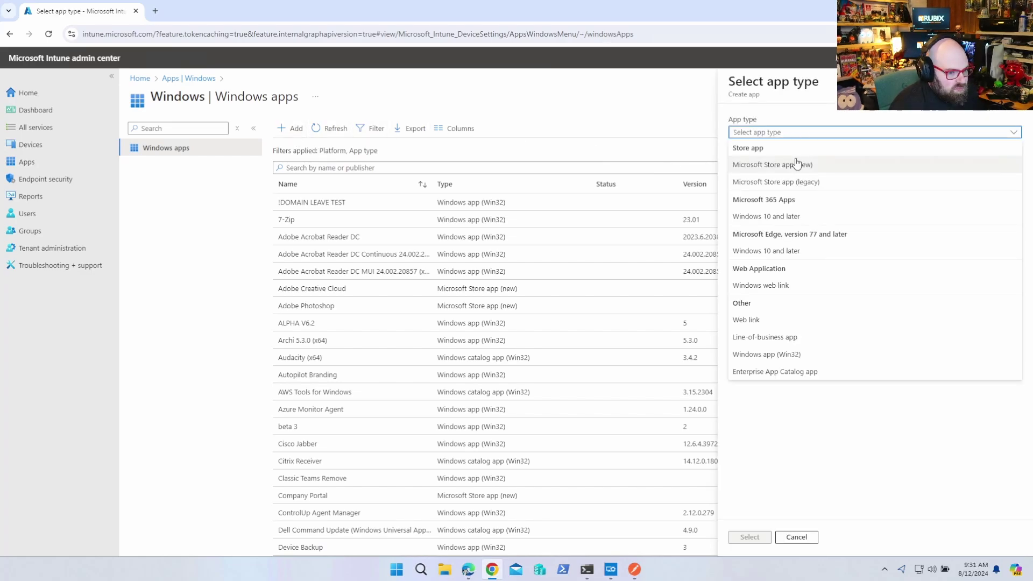
left_click(777, 164)
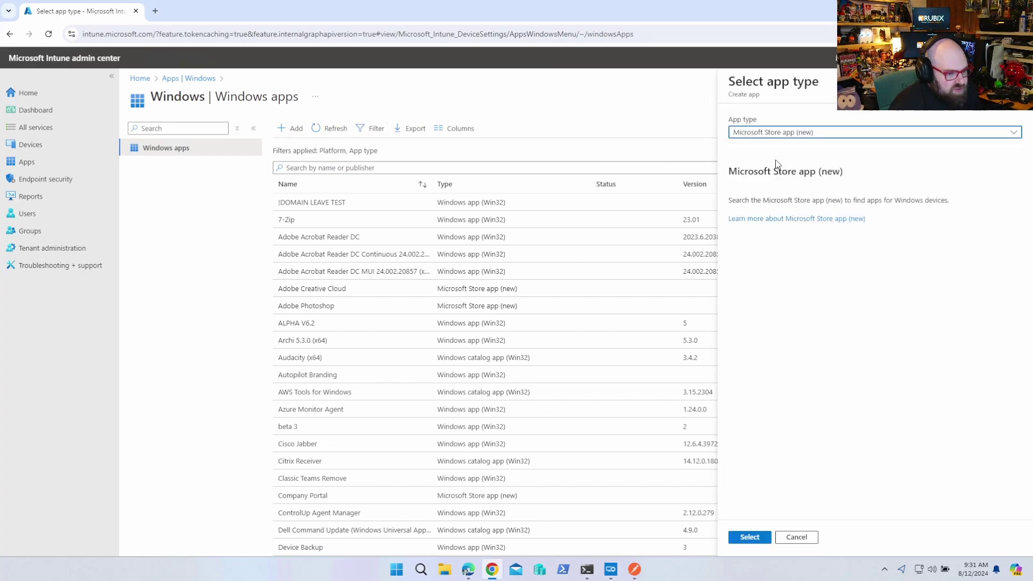
left_click(748, 537)
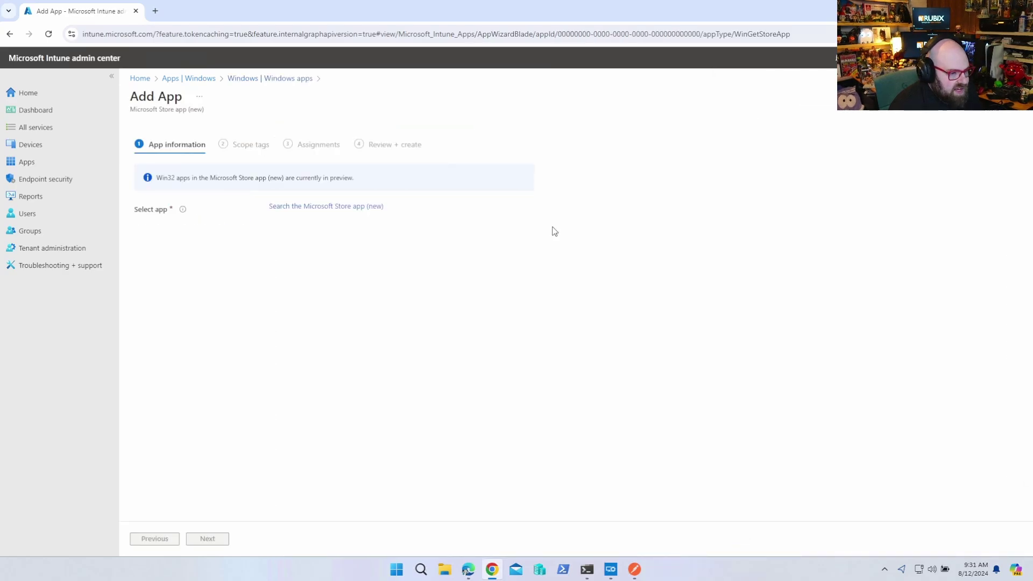
Check the Postman Interceptor capture panel in the browser and the Interceptor debug session in the Postman desktop app.
left_click(1000, 34)
left_click(776, 185)
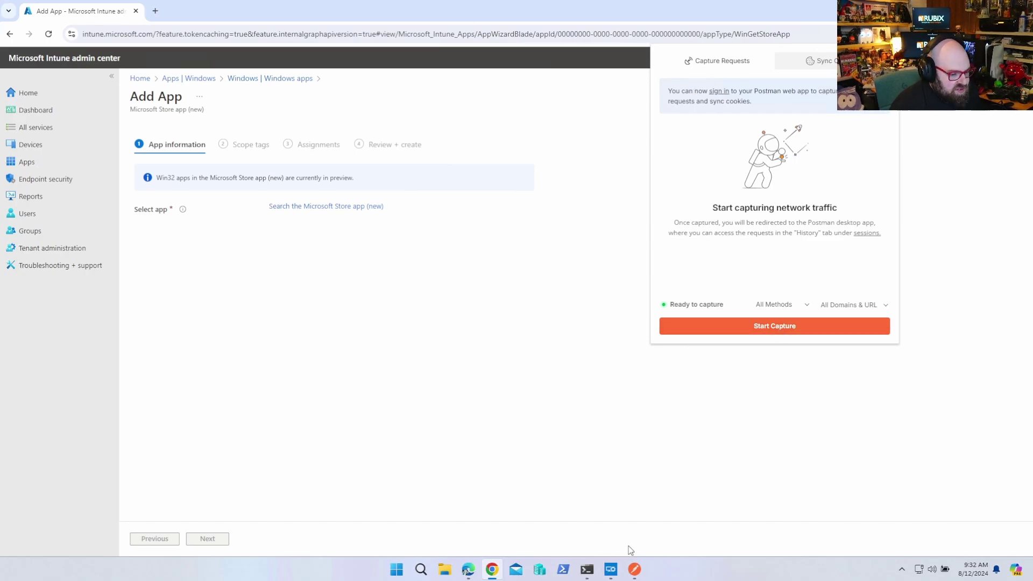
left_click(633, 570)
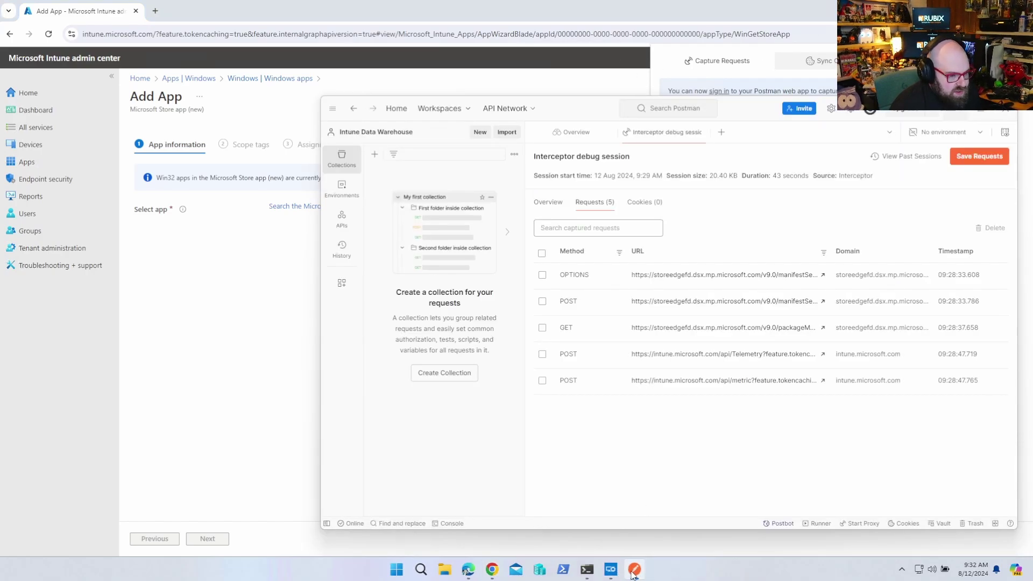
left_click(633, 571)
left_click(634, 572)
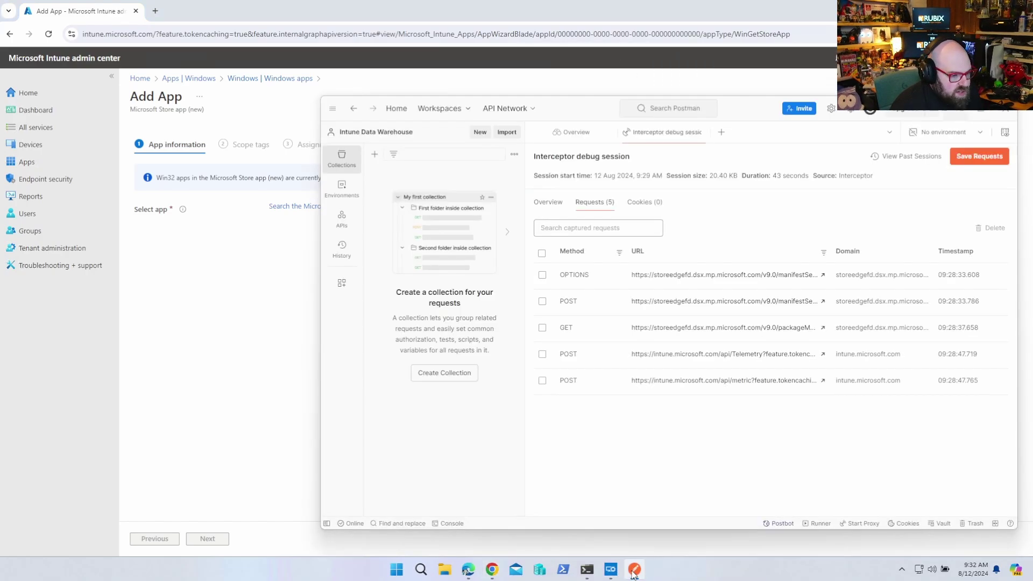
left_click(962, 114)
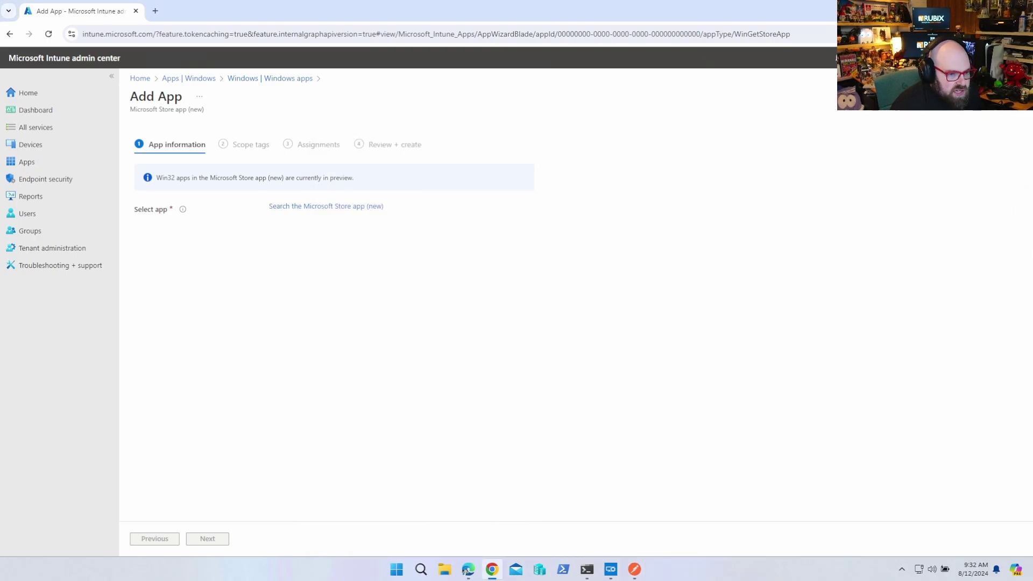
Start a Postman Interceptor capture of the browser's network traffic for all methods and all domains.
left_click(908, 34)
left_click(811, 187)
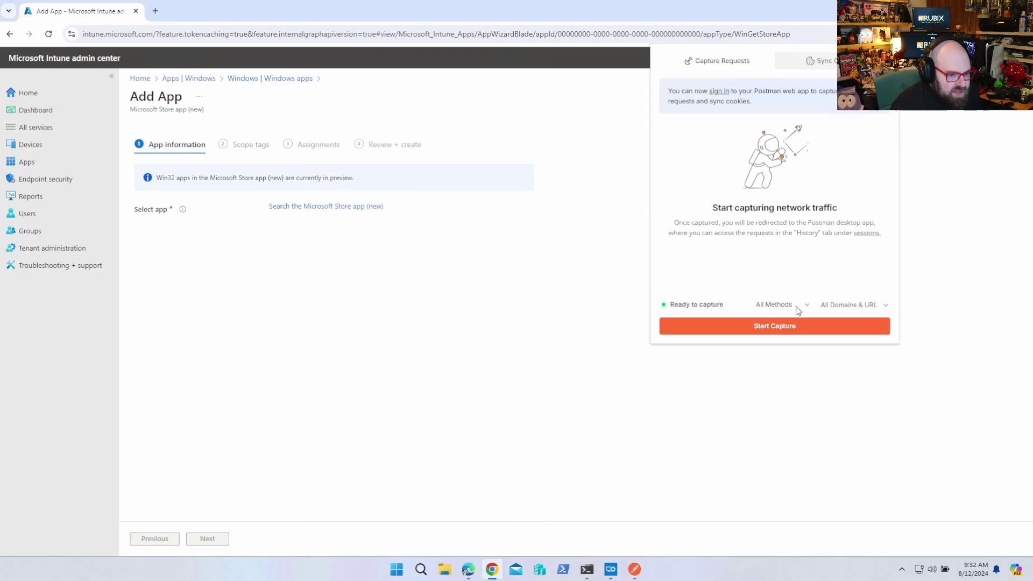
left_click(769, 326)
left_click(335, 274)
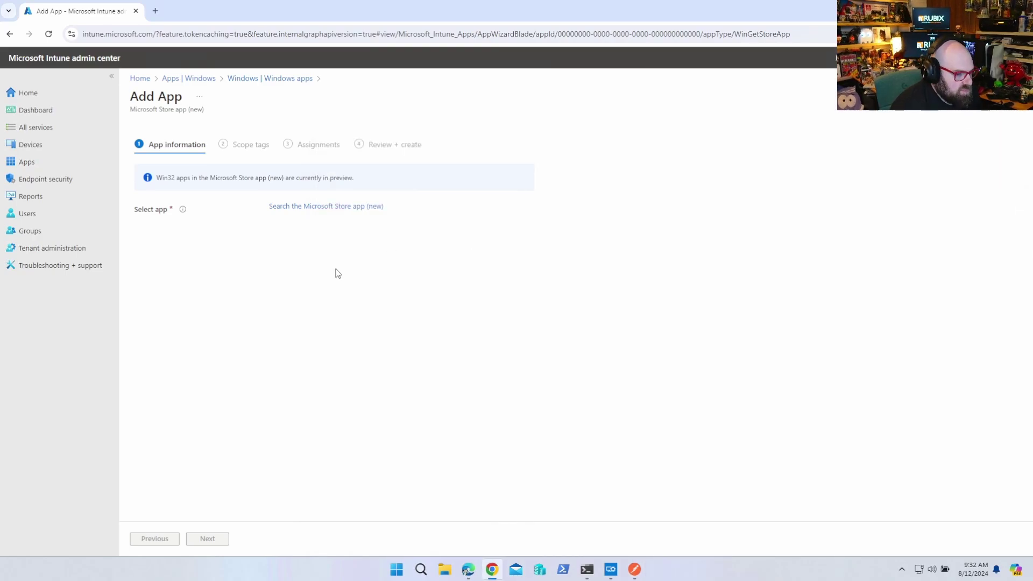
Search the Microsoft Store app catalog for Adobe and select Adobe Creative Cloud for the new app.
left_click(350, 207)
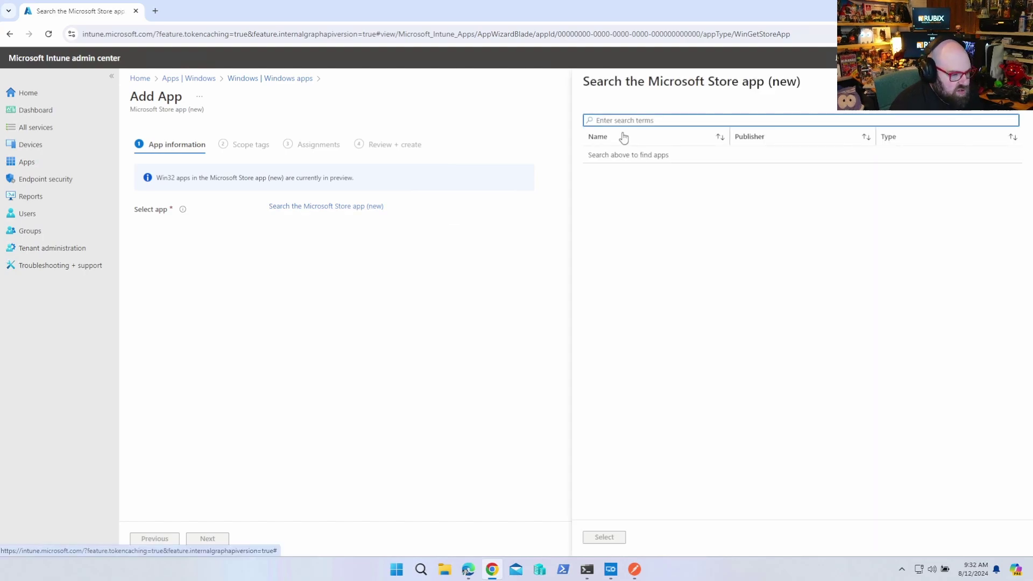
type("Adobe")
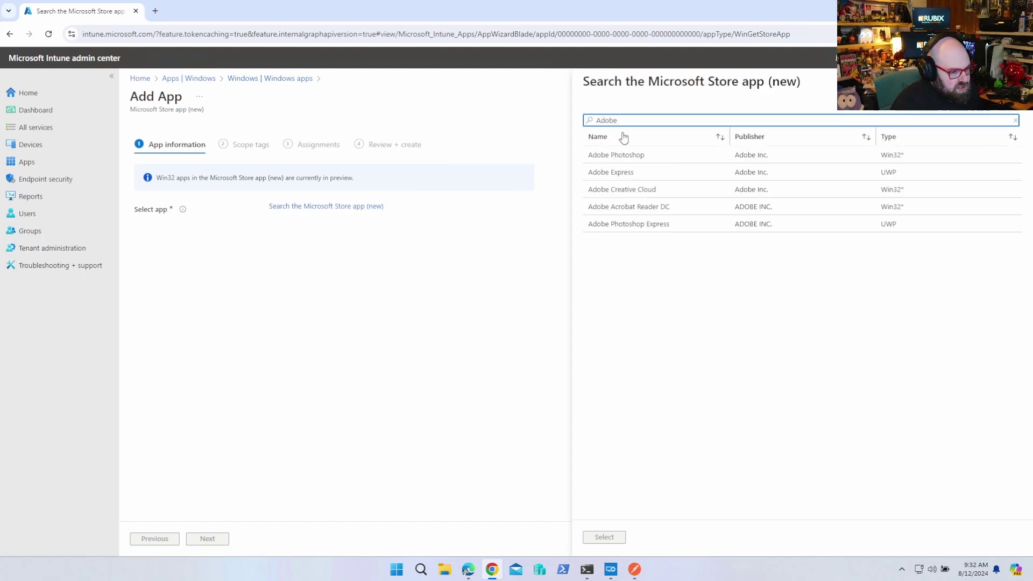
left_click(619, 191)
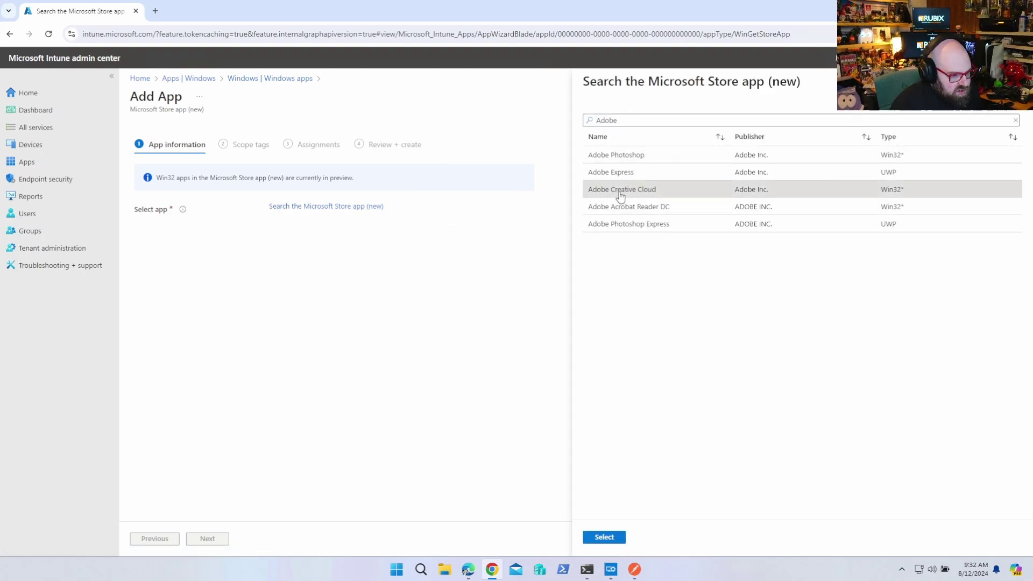
left_click(601, 537)
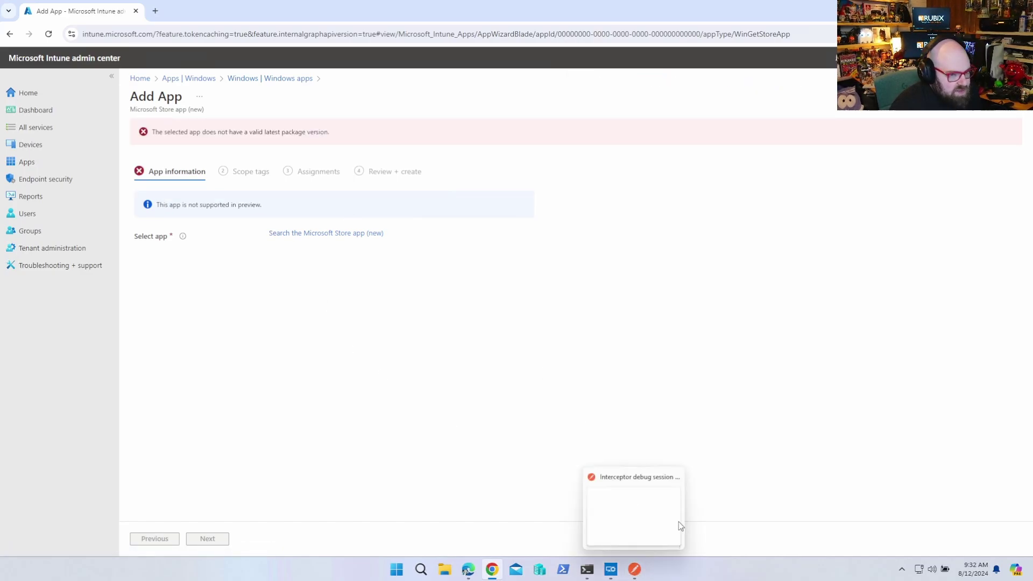
Stop the Interceptor capture and open the captured session in the Postman desktop app.
left_click(909, 34)
left_click(818, 191)
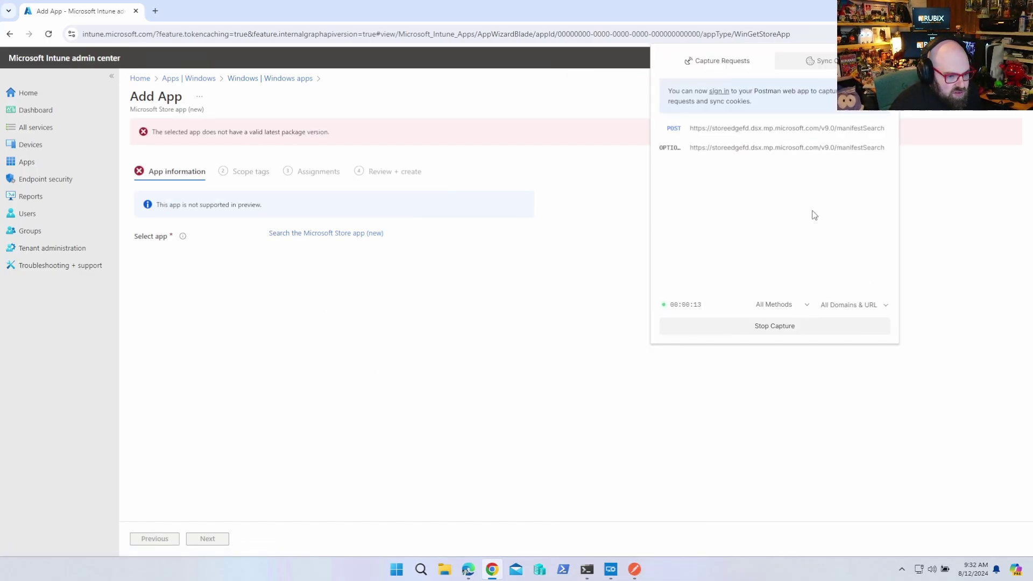
left_click(734, 333)
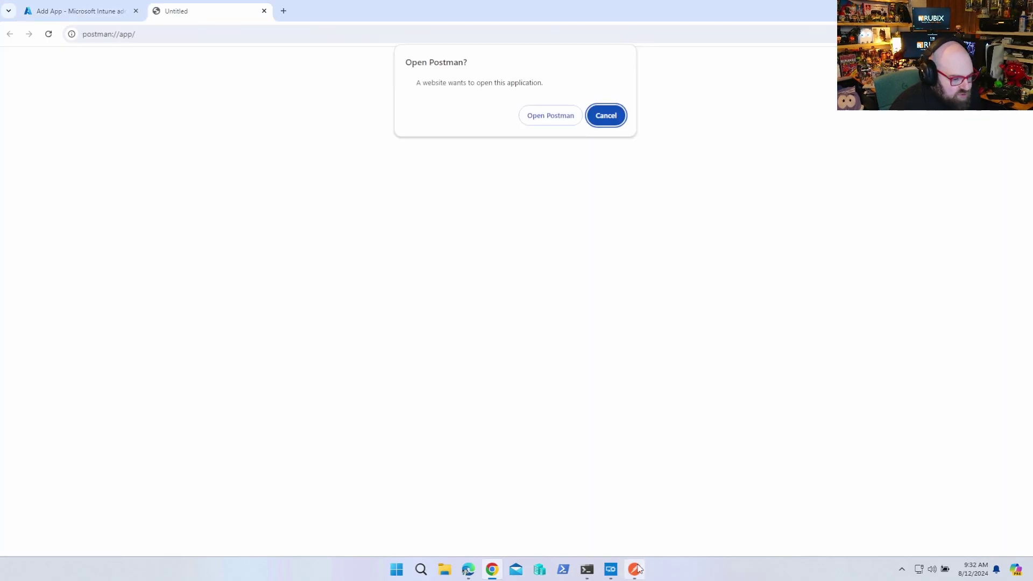
mouse_move(635, 571)
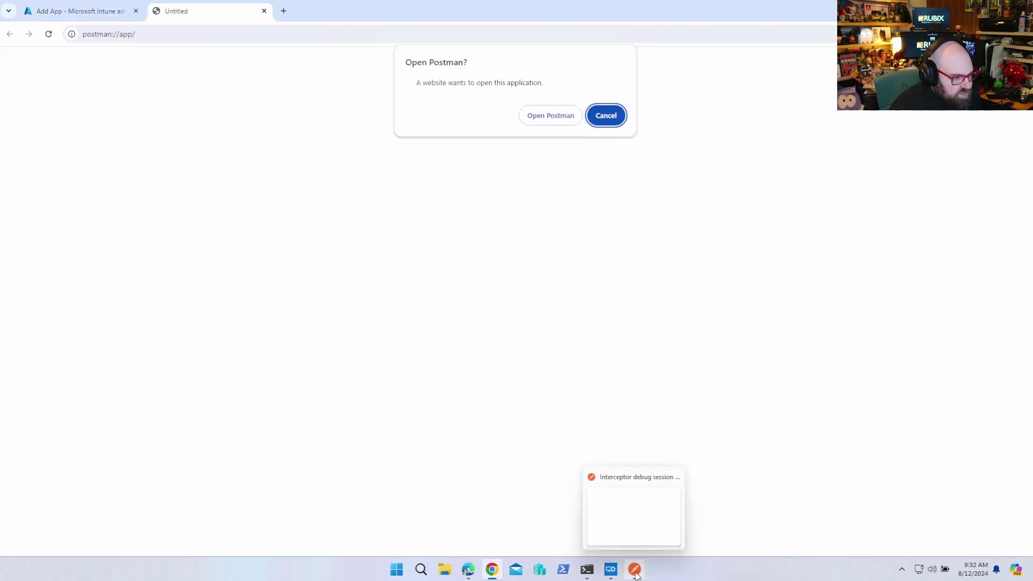
left_click(546, 116)
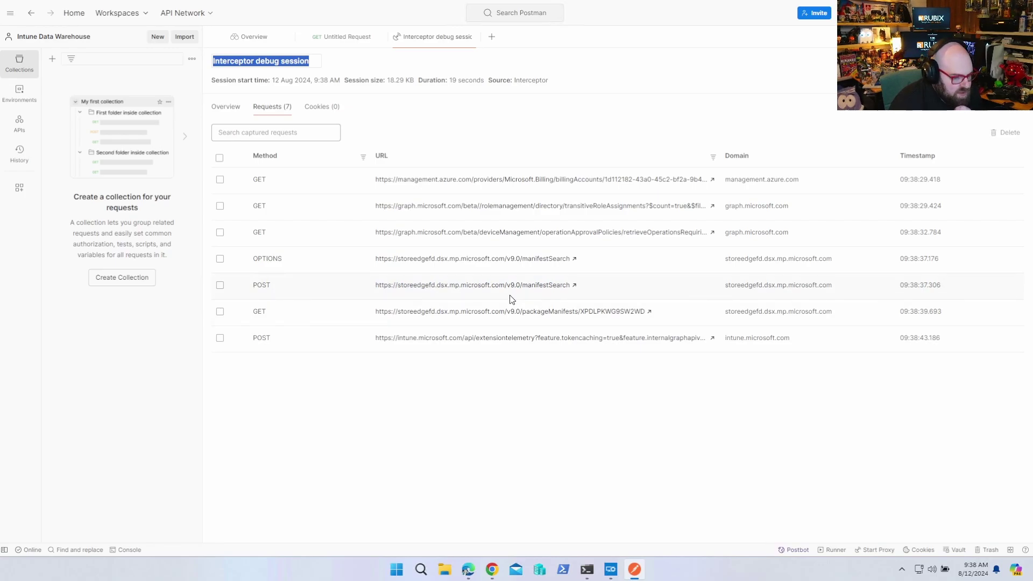
Open the captured POST request to storeedgefd.dsx.mp.microsoft.com/v9.0/manifestSearch and beautify its raw JSON body.
left_click(487, 292)
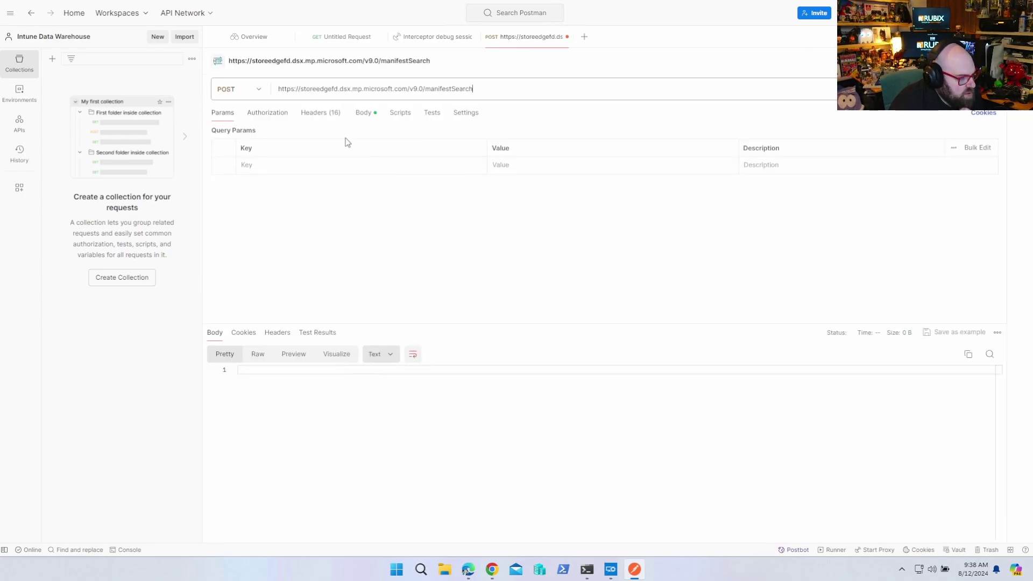
left_click(363, 114)
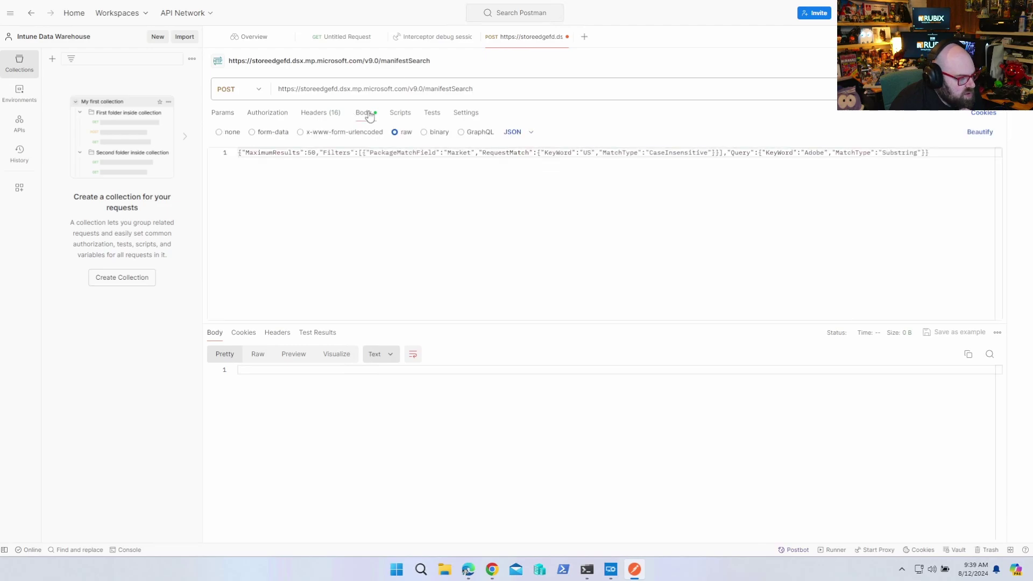
left_click(519, 133)
left_click(990, 136)
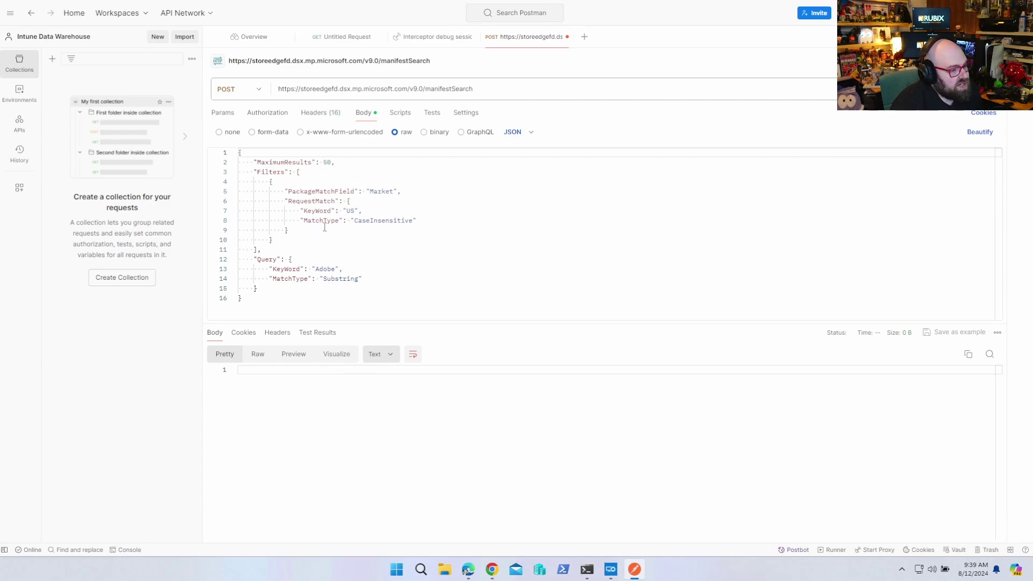
Return to the Interceptor debug session, open the captured GET packageManifests request and check its body and query parameters.
left_click(420, 38)
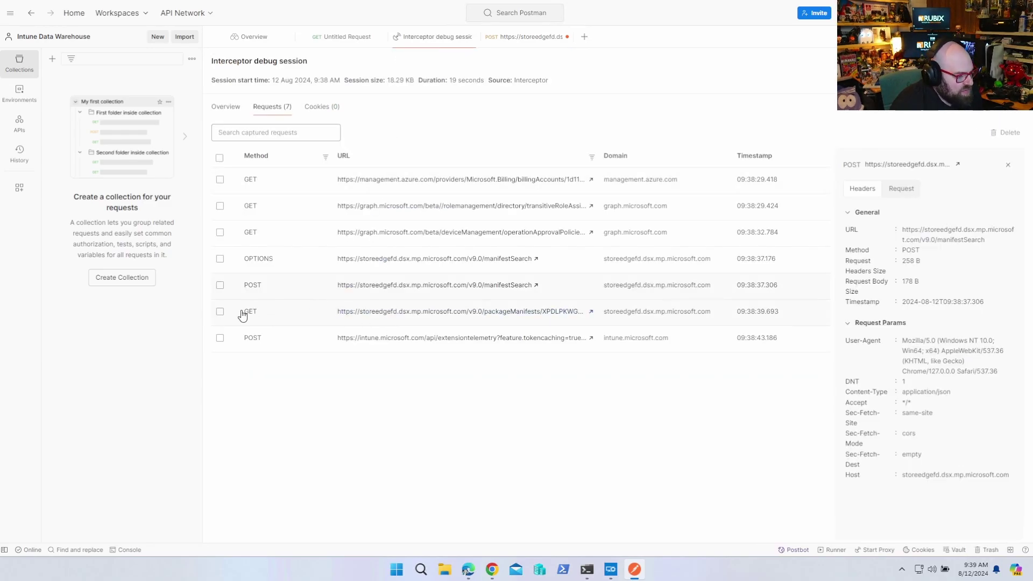
left_click(355, 313)
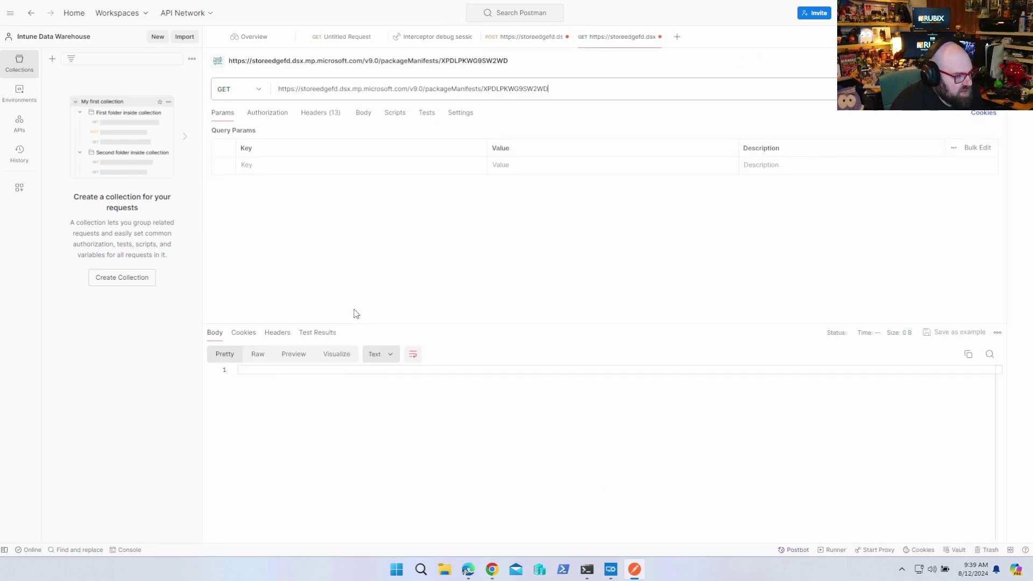
left_click(368, 120)
left_click(221, 118)
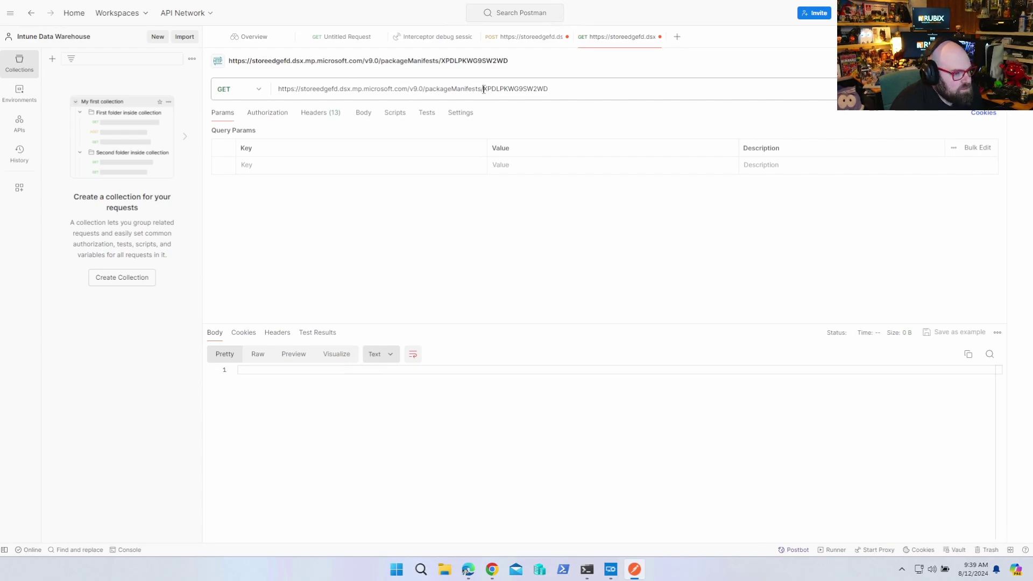
Highlight the package ID XPDLPKWG9SW2WD at the end of the request URL and compare with Intune's Add App page in the browser.
left_click_drag(483, 89, 553, 88)
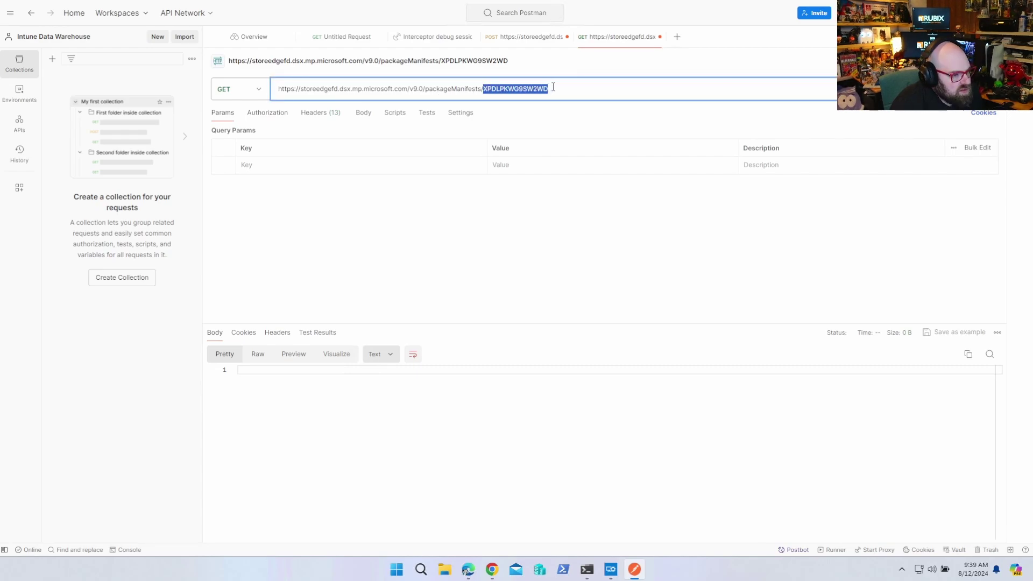
right_click(502, 93)
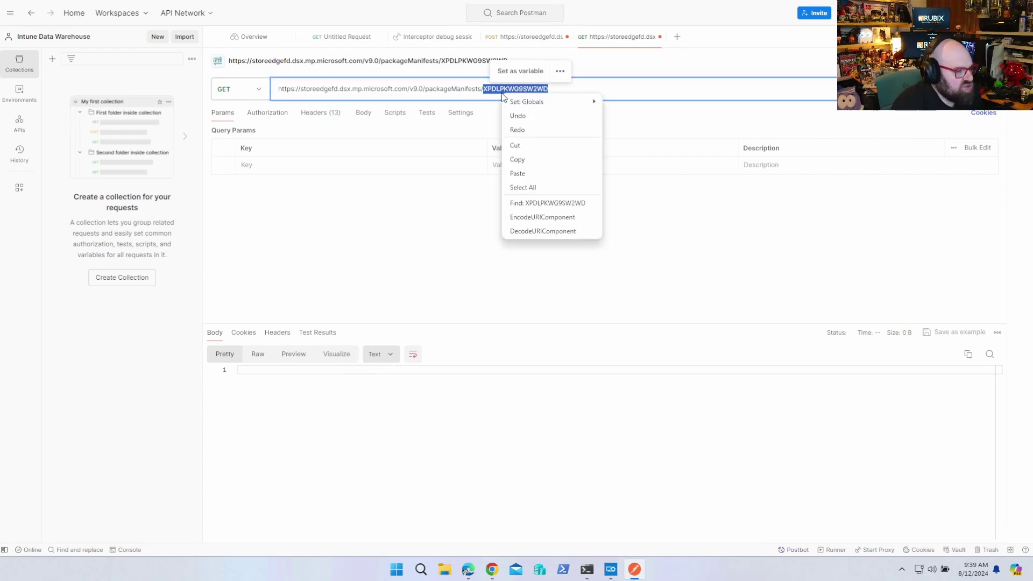
key("Escape")
left_click(337, 253)
double_click(502, 89)
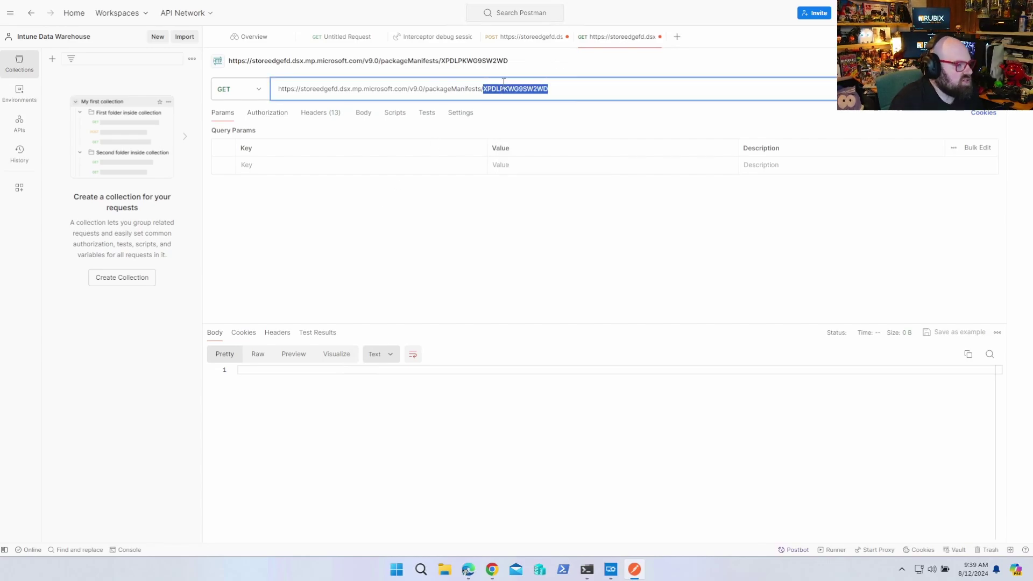
left_click(498, 567)
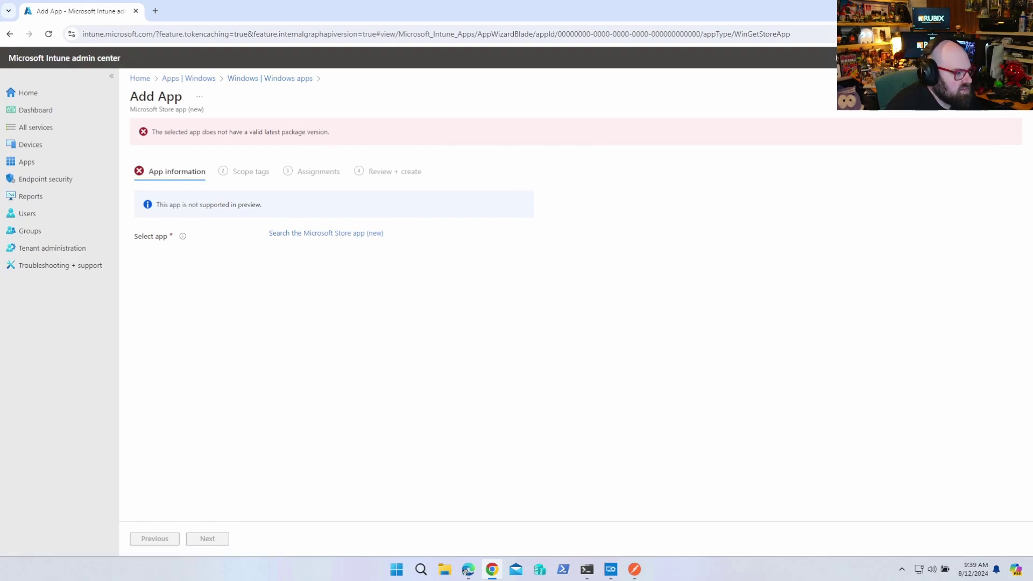
key("alt+Tab")
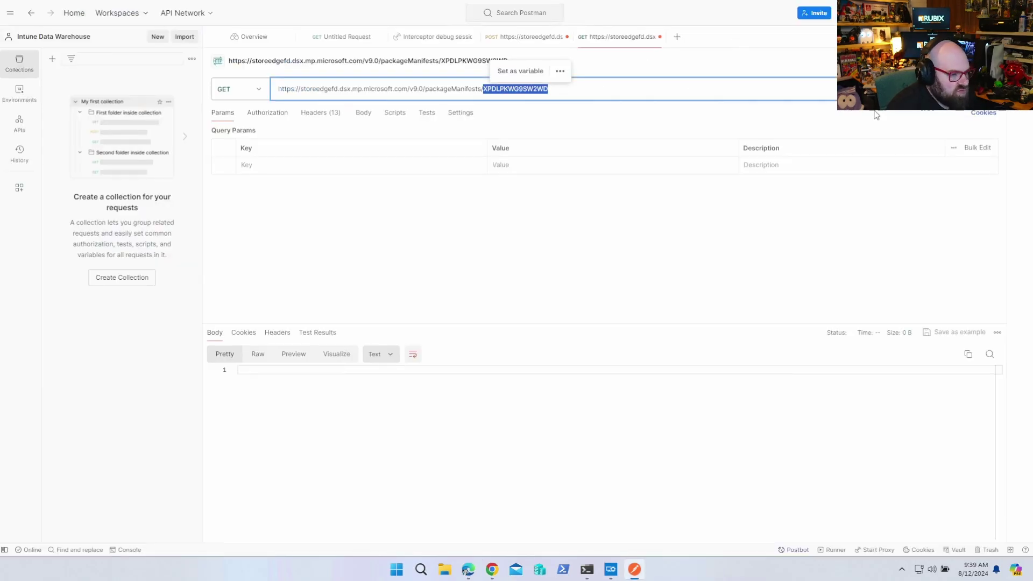
Send the packageManifests GET request and examine the returned Adobe Creative Cloud manifest in an enlarged response area.
key("ctrl+Return")
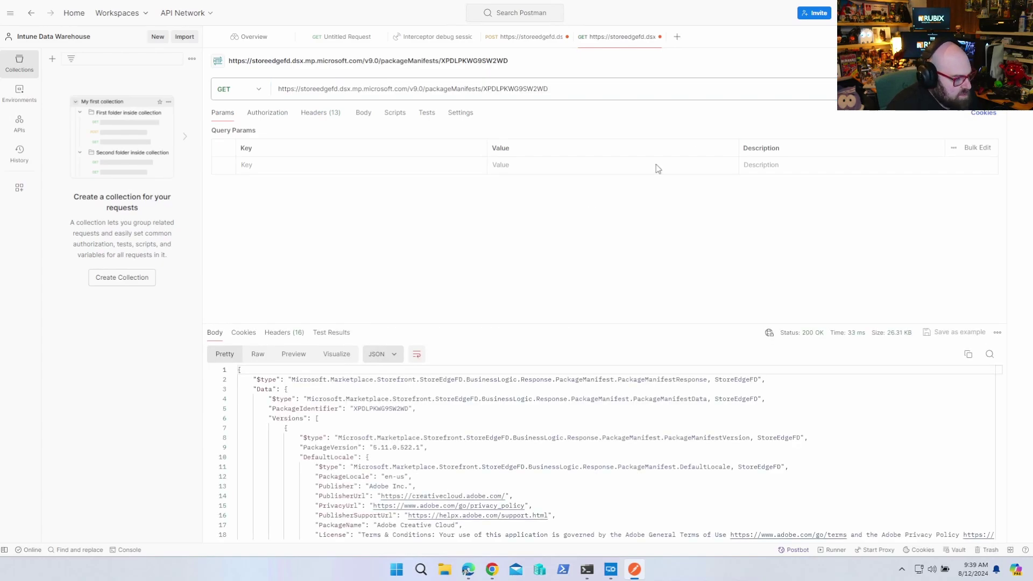
left_click_drag(552, 322, 544, 165)
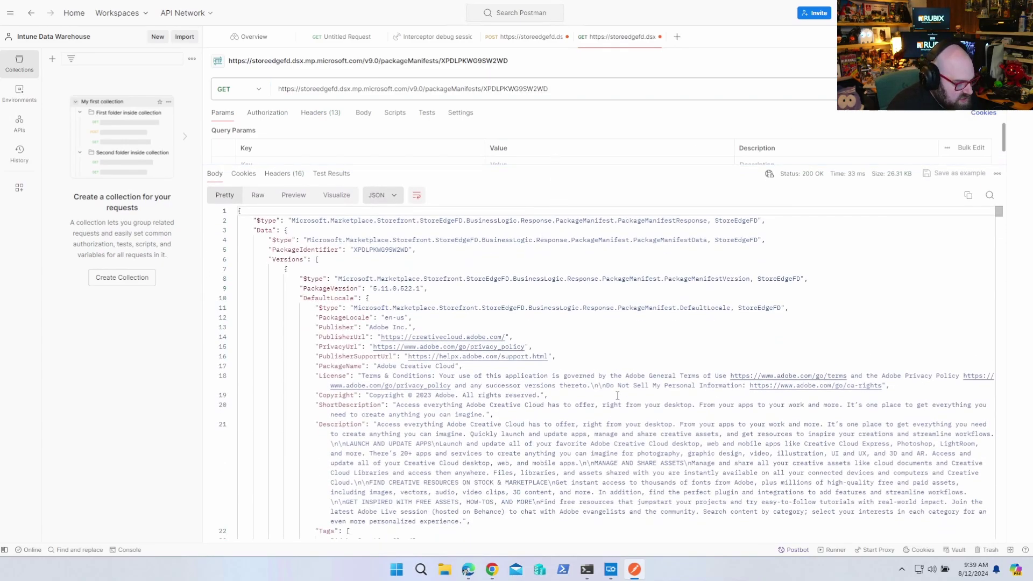
scroll(617, 396, "down", 1)
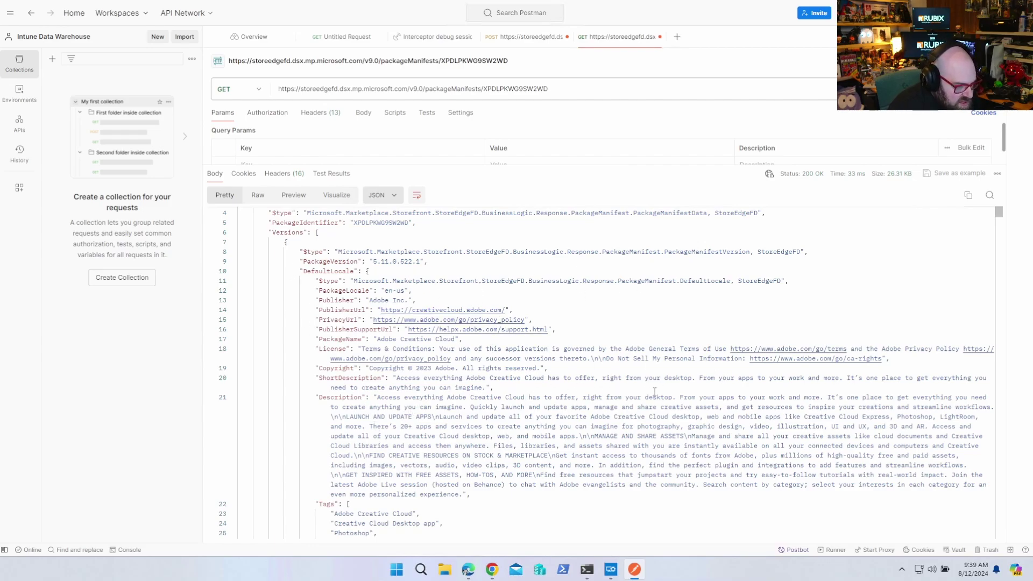
scroll(471, 364, "up", 1)
scroll(383, 312, "down", 15)
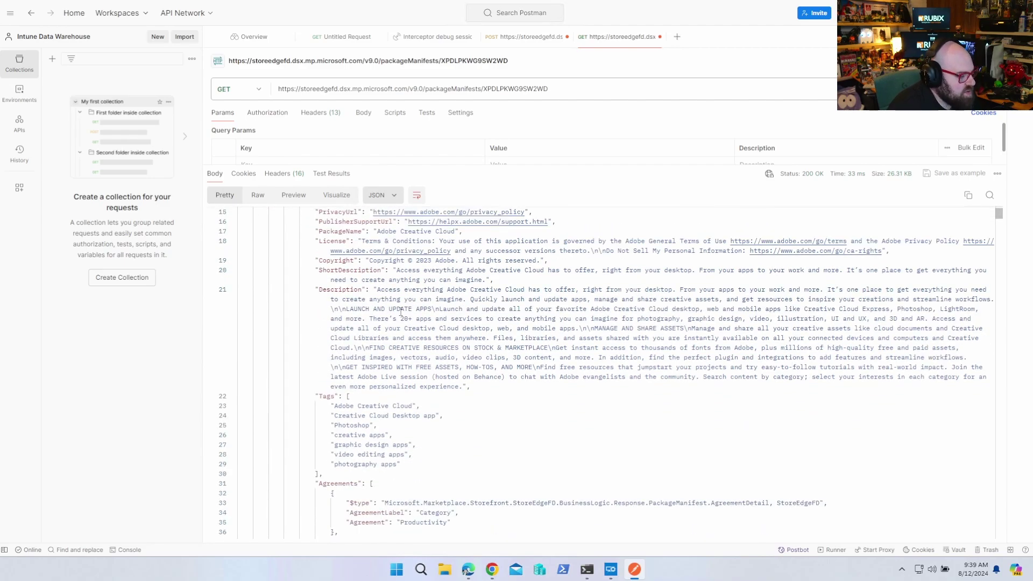
scroll(381, 325, "down", 15)
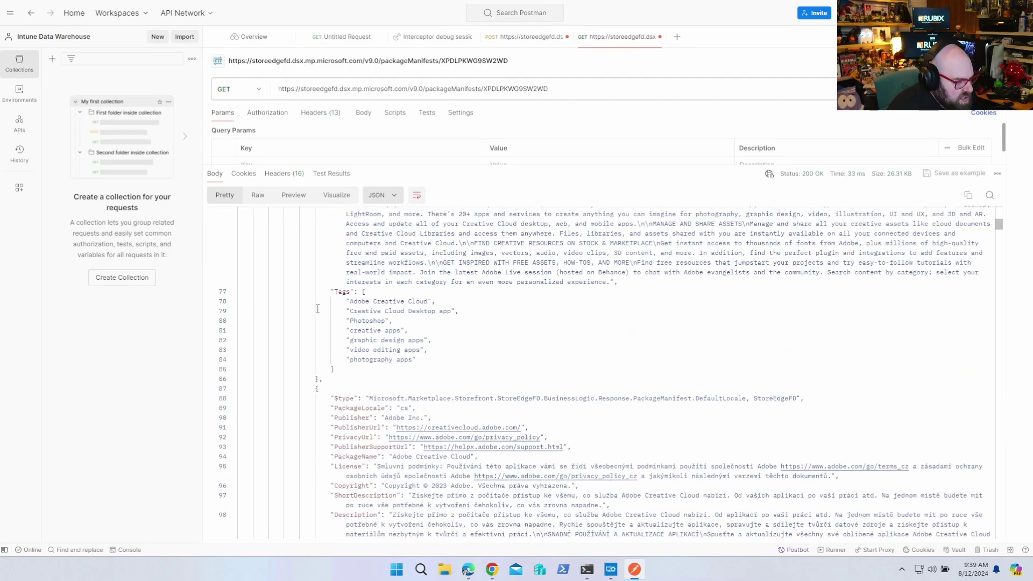
scroll(320, 316, "up", 20)
scroll(319, 317, "up", 10)
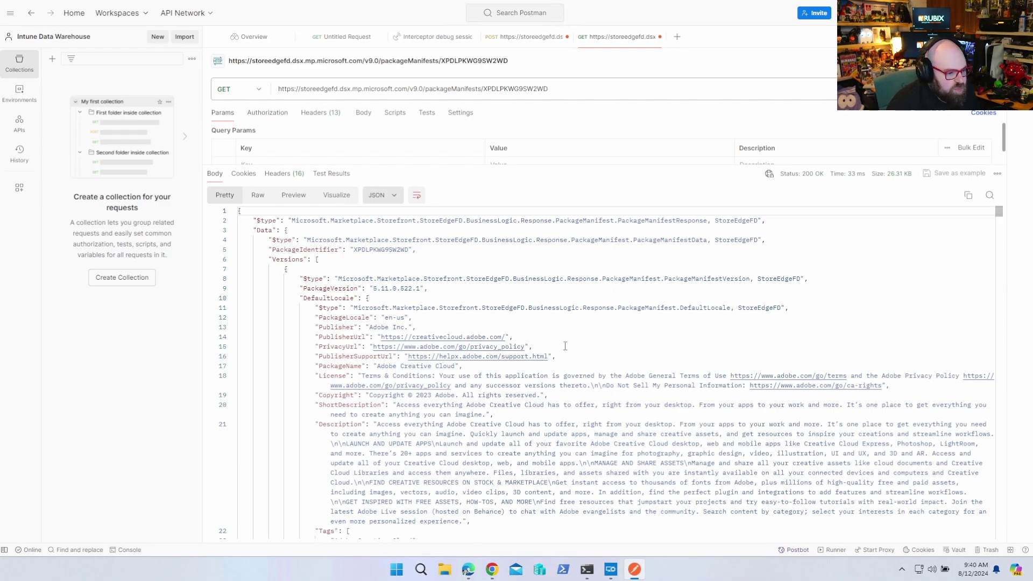
Highlight the package ID in the request URL again, and switch to the browser to open Graph Explorer in a new tab.
double_click(515, 89)
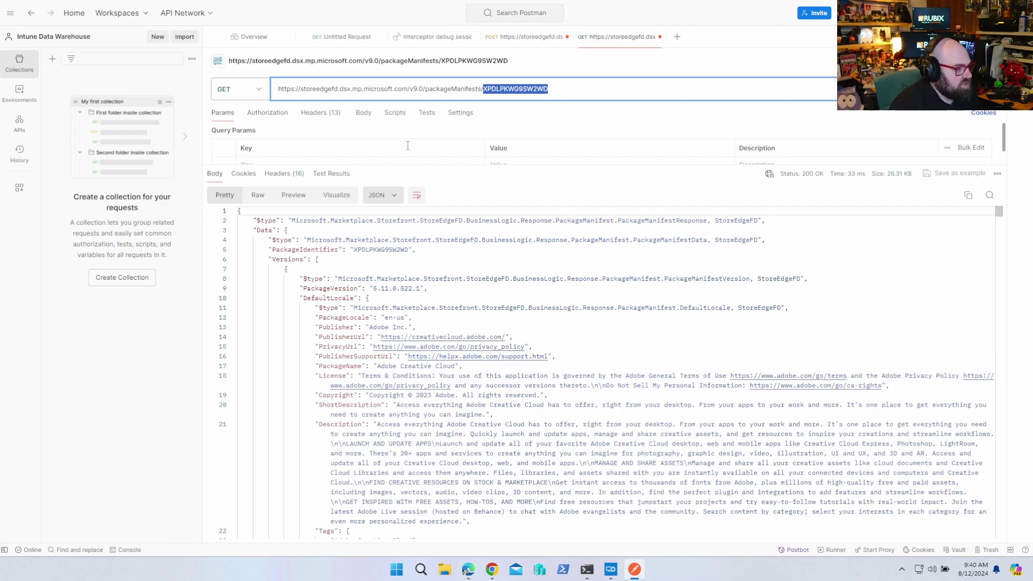
left_click(493, 568)
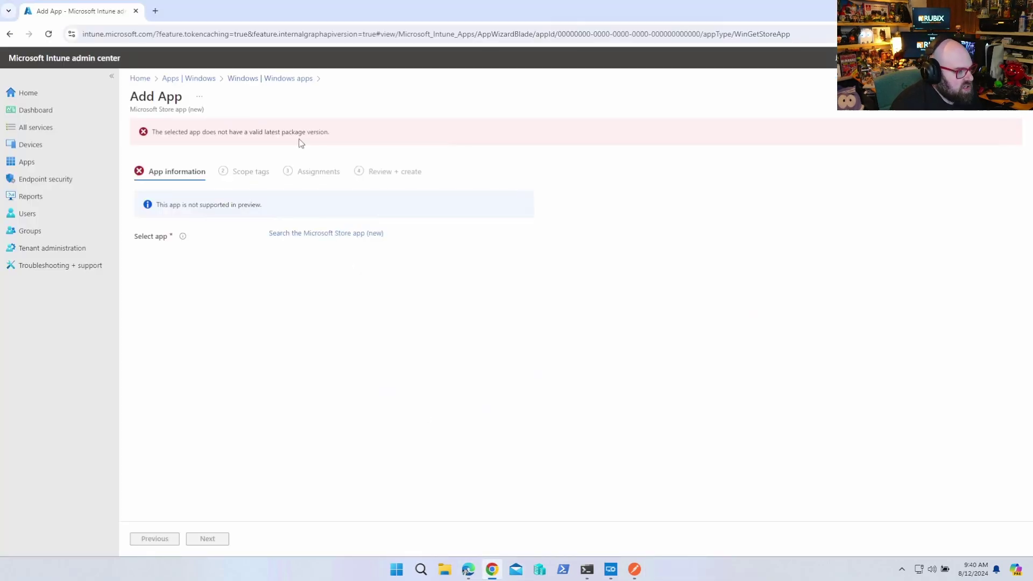
left_click(155, 10)
type("grap")
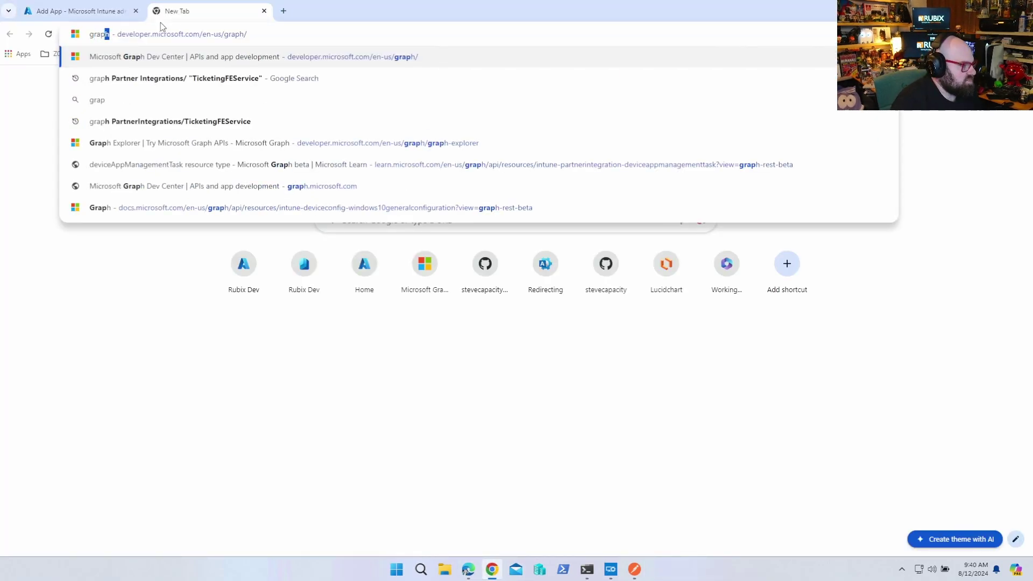
left_click(215, 142)
left_click(548, 125)
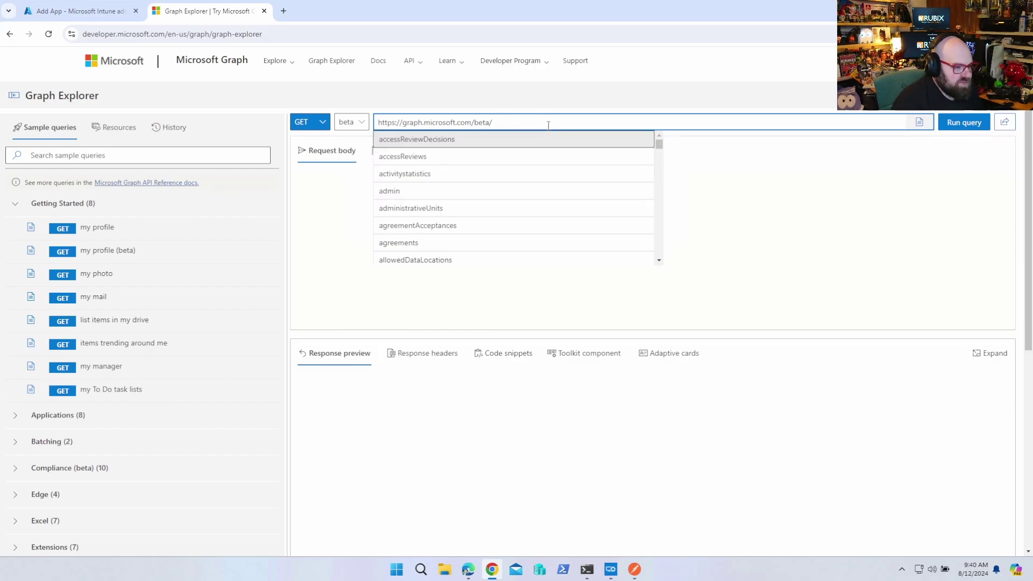
type("device")
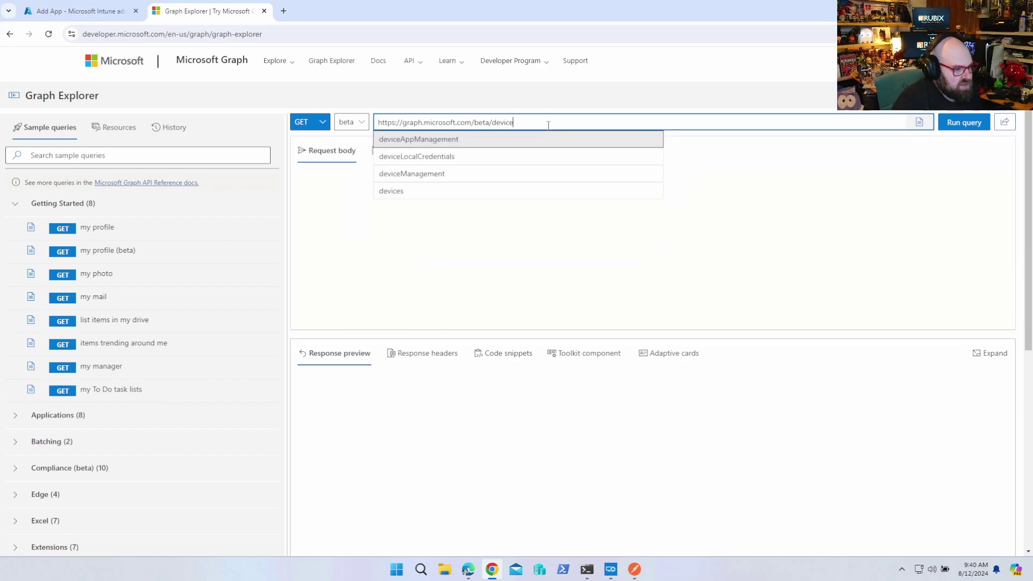
key("Tab")
type("/mo")
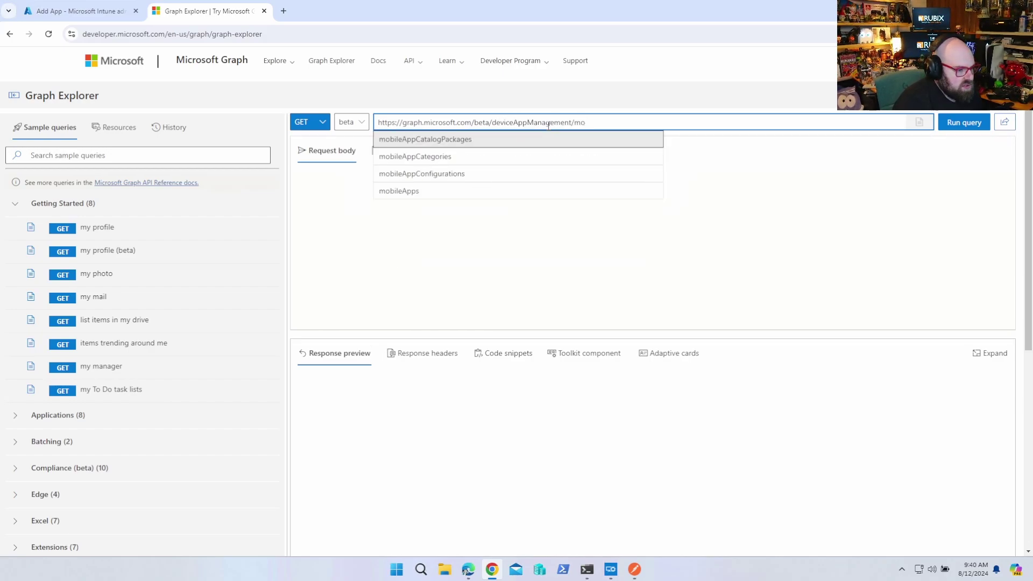
key("Down")
key("Down")
key("Down")
key("Tab")
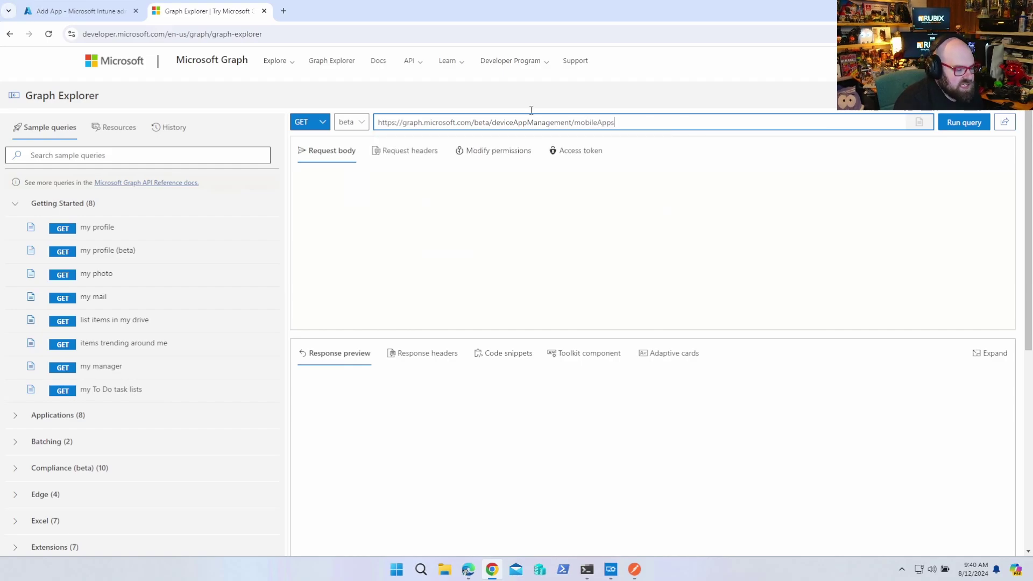
left_click(950, 123)
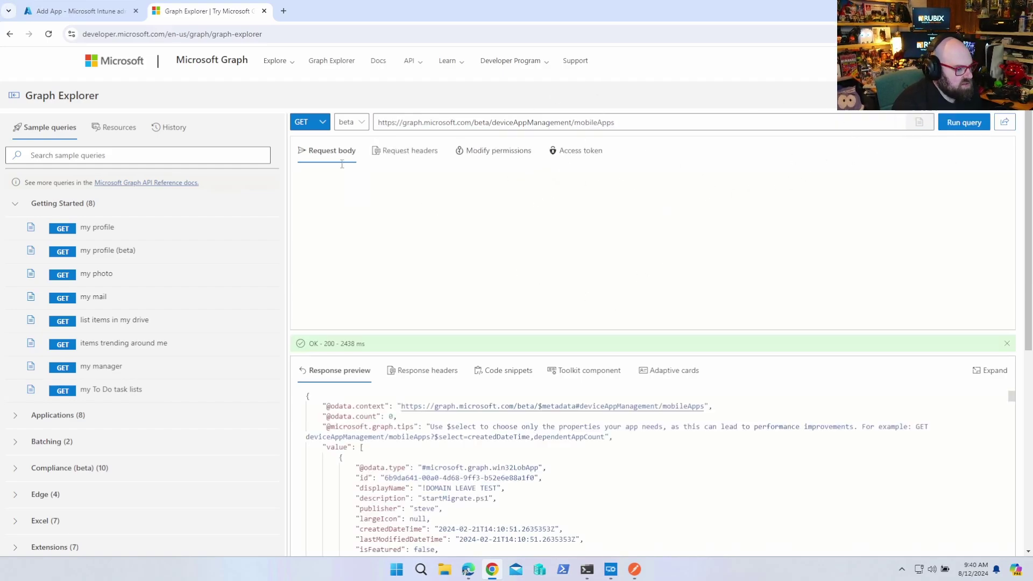
Look through the mobile app entries in the Graph Explorer response, and return to its beginning.
scroll(510, 405, "down", 10)
scroll(516, 408, "down", 10)
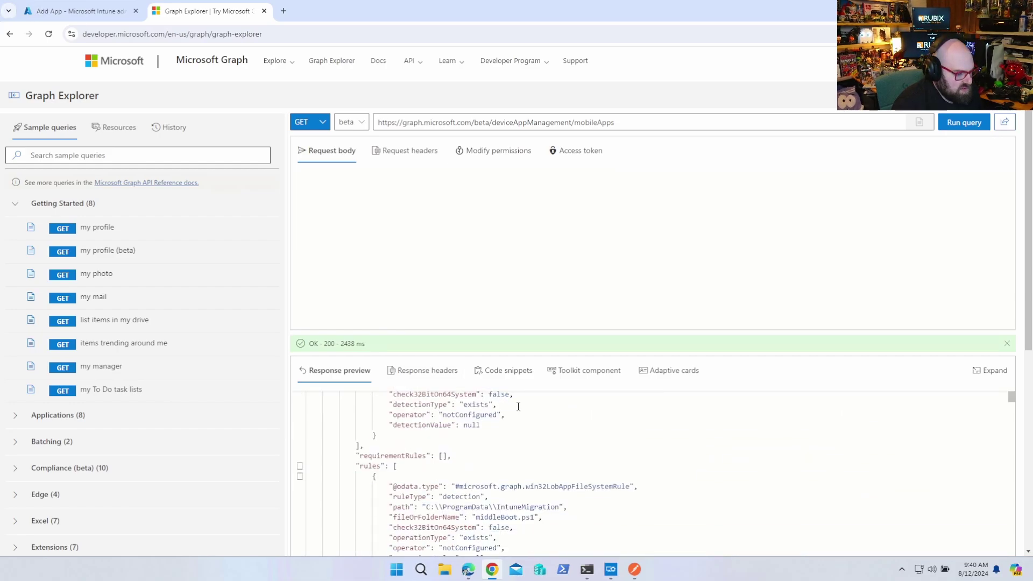
scroll(524, 397, "up", 15)
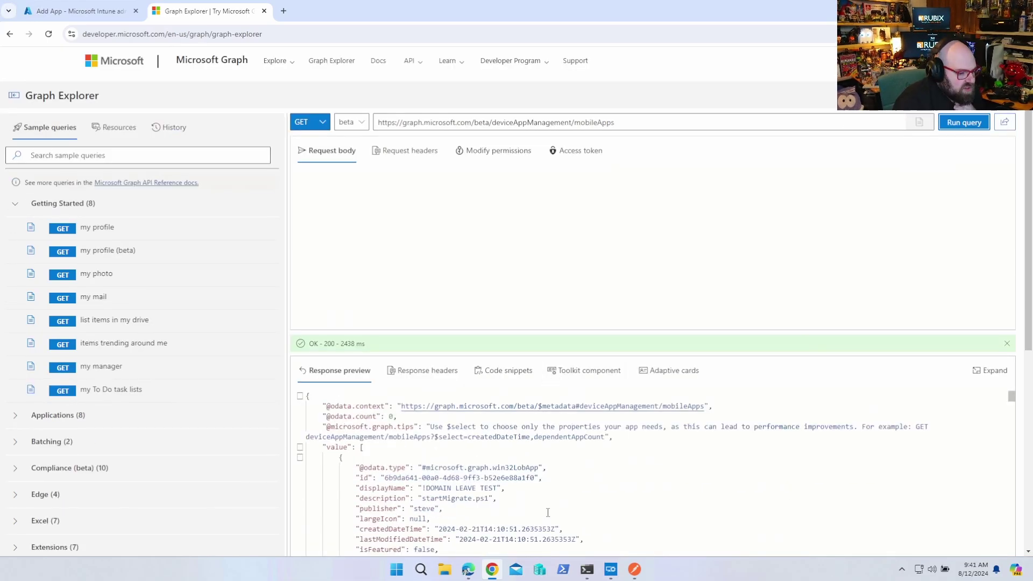
Create a desktop folder named WinGet Stuff, place it in the icon column below scripts, and open it.
right_click(70, 226)
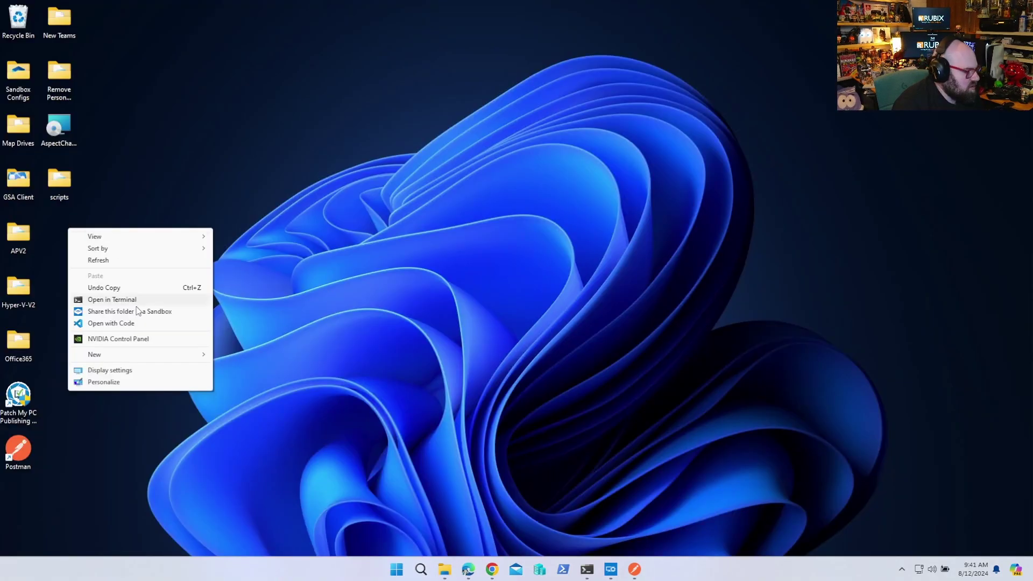
mouse_move(145, 353)
left_click(249, 356)
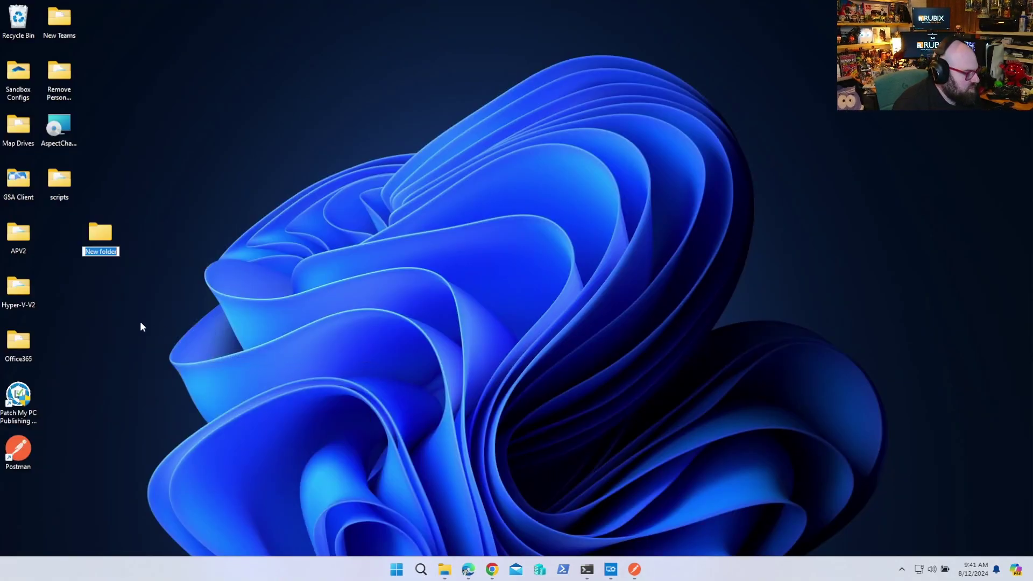
type("WinGet Stuff")
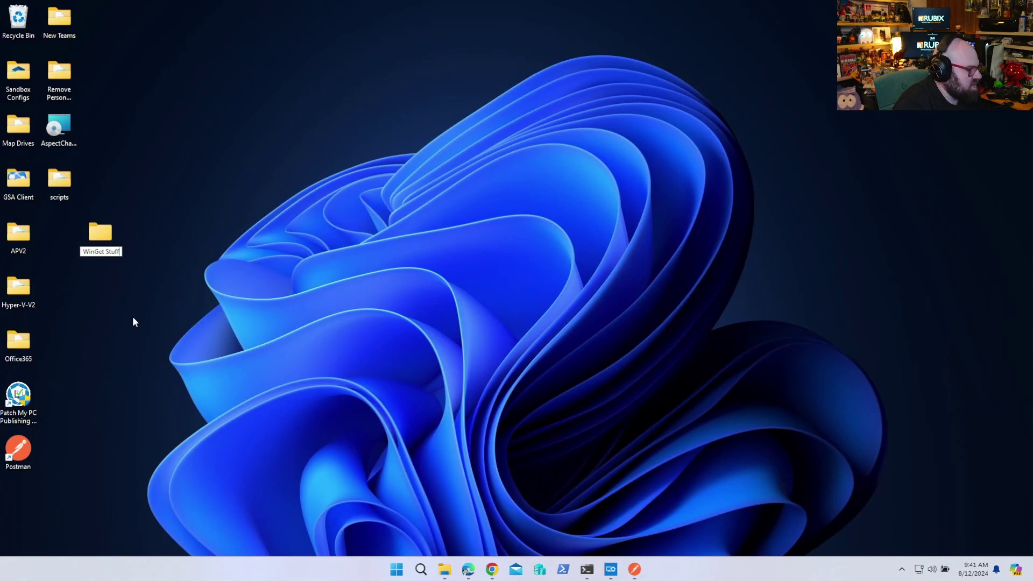
key("Return")
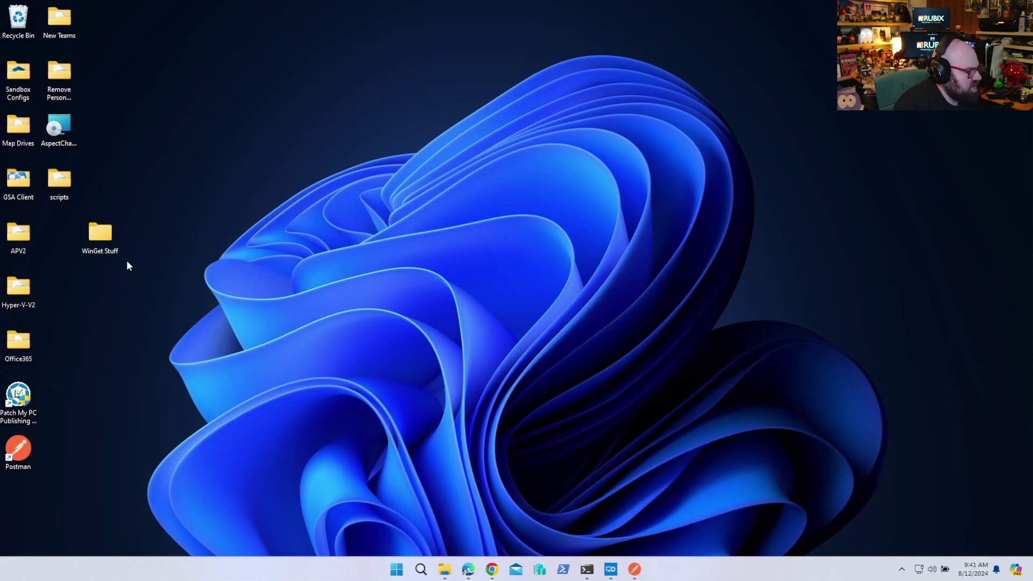
left_click_drag(103, 240, 69, 240)
double_click(69, 239)
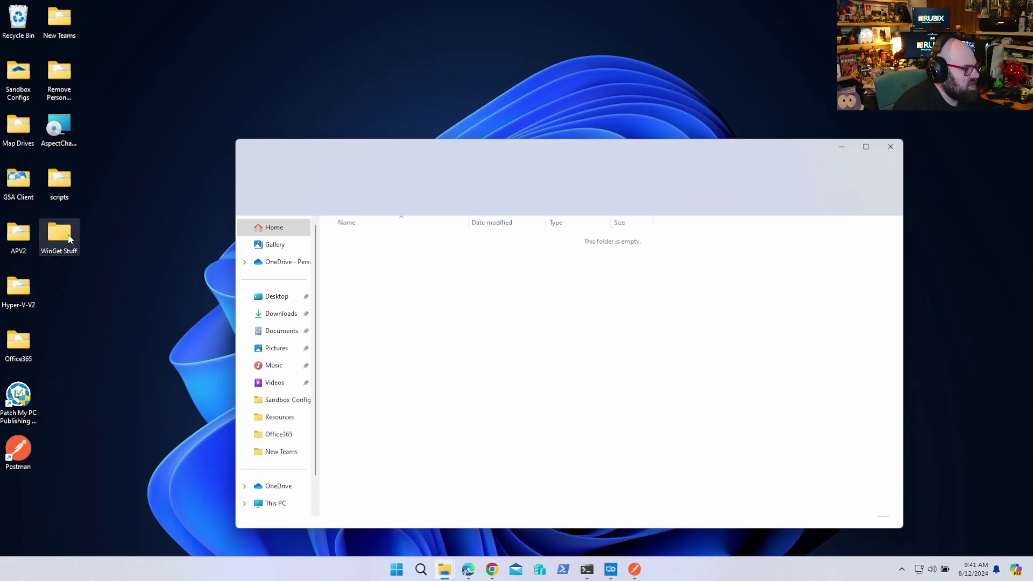
Create a file named createCloud.JSON in the WinGet Stuff folder, and open it in Visual Studio Code.
right_click(454, 285)
mouse_move(519, 438)
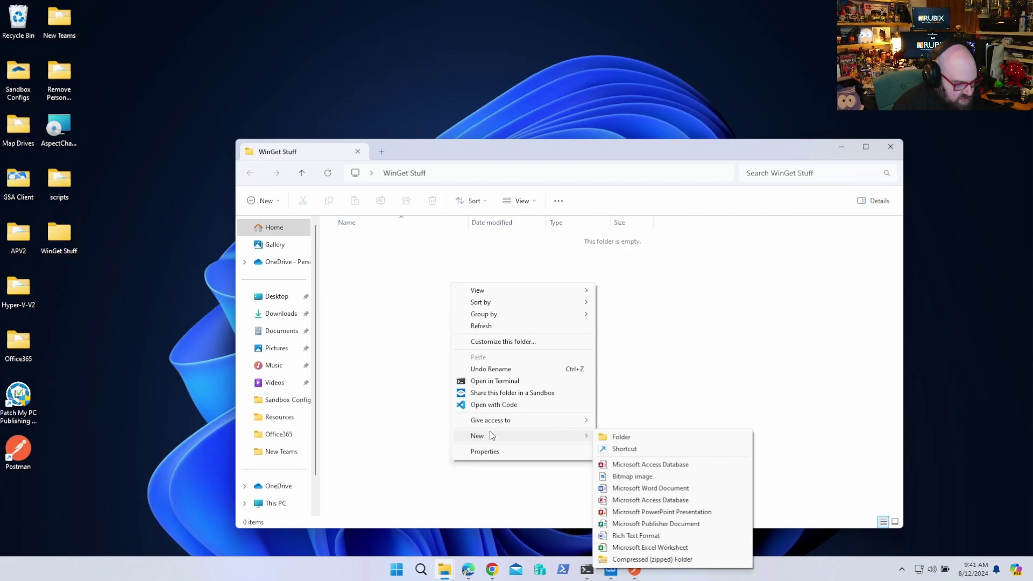
left_click(636, 535)
key("ctrl+a")
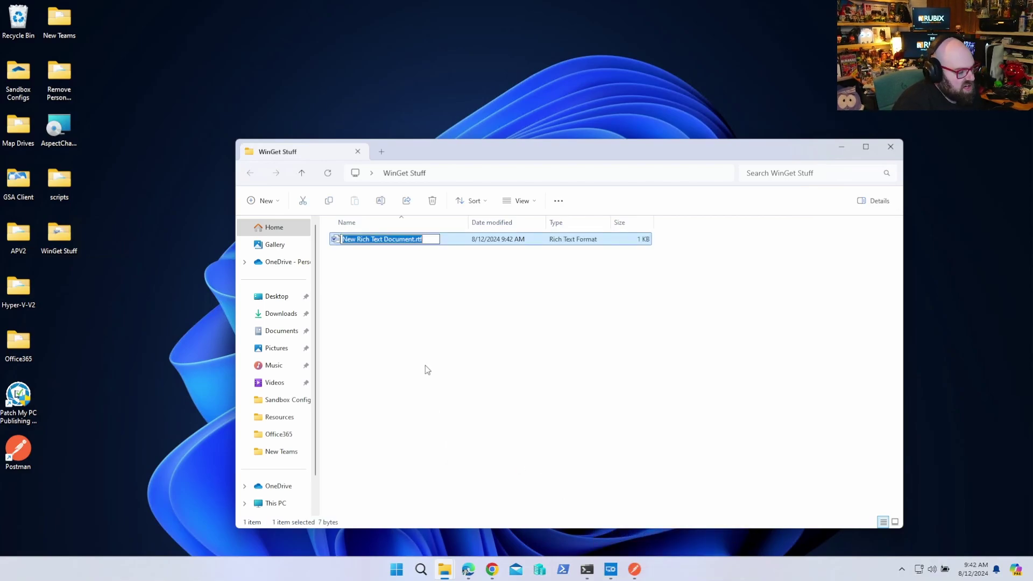
type("createCloud.")
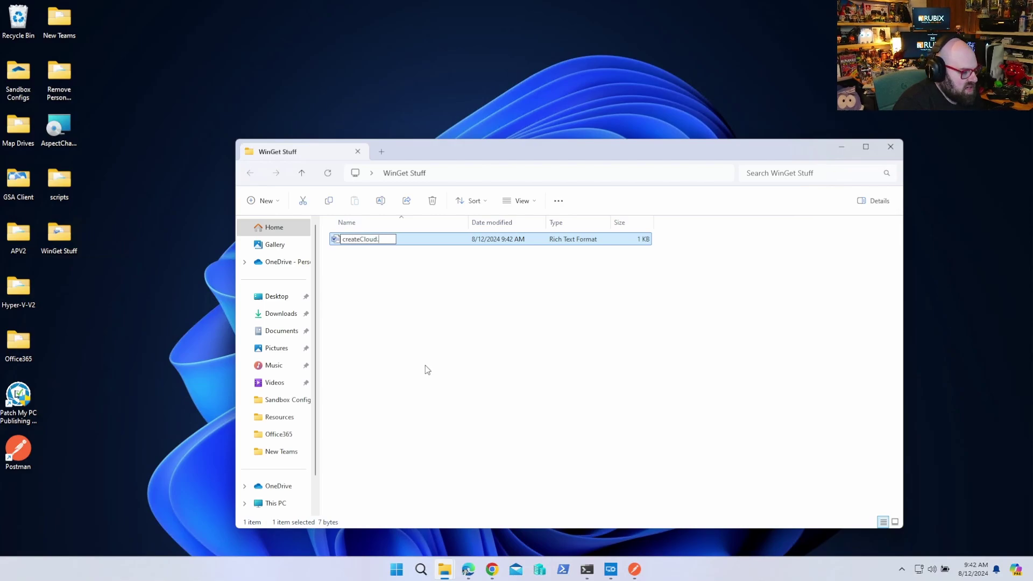
type("JSON")
key("Return")
key("Return")
key("Return")
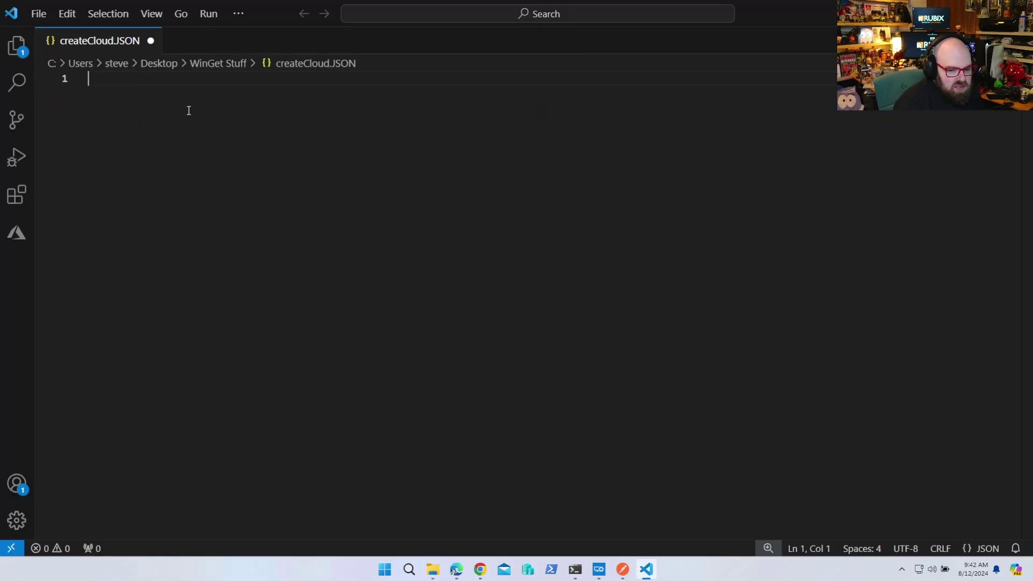
Start a JSON object in createCloud.JSON with the quoted property name "isFeatured" on an indented line.
type("{")
key("Return")
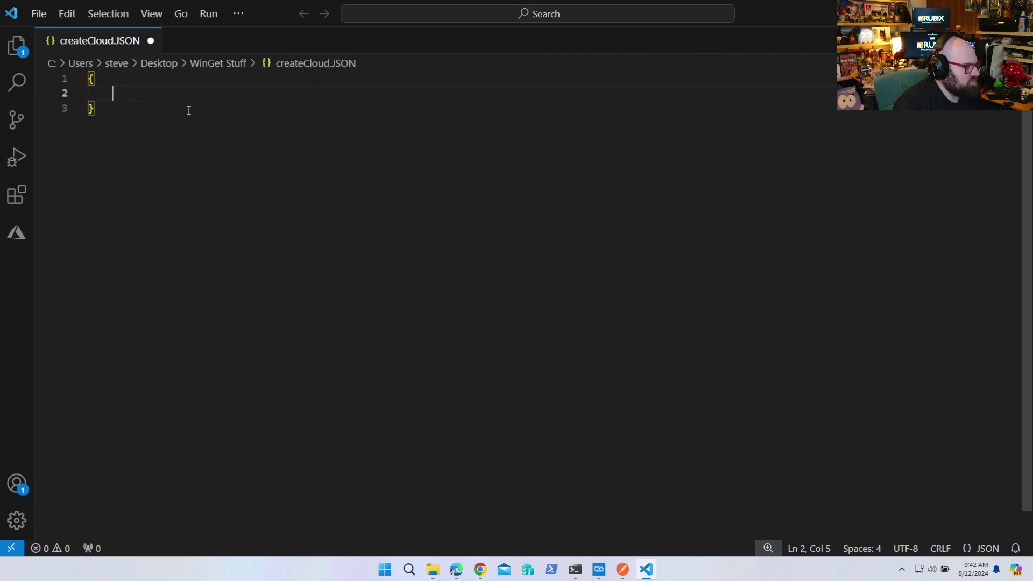
type("isFeatured")
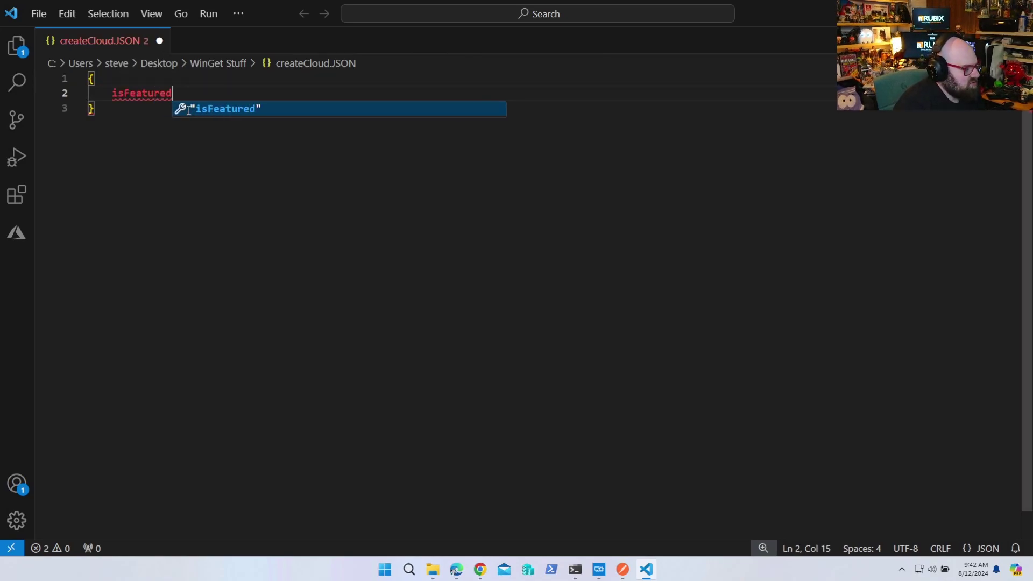
left_click(189, 110)
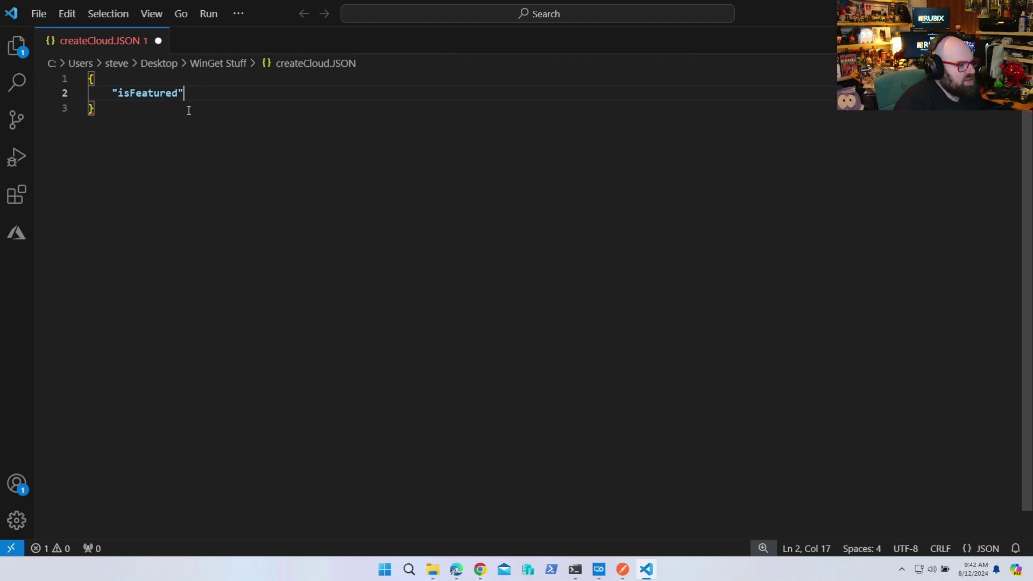
key("Right")
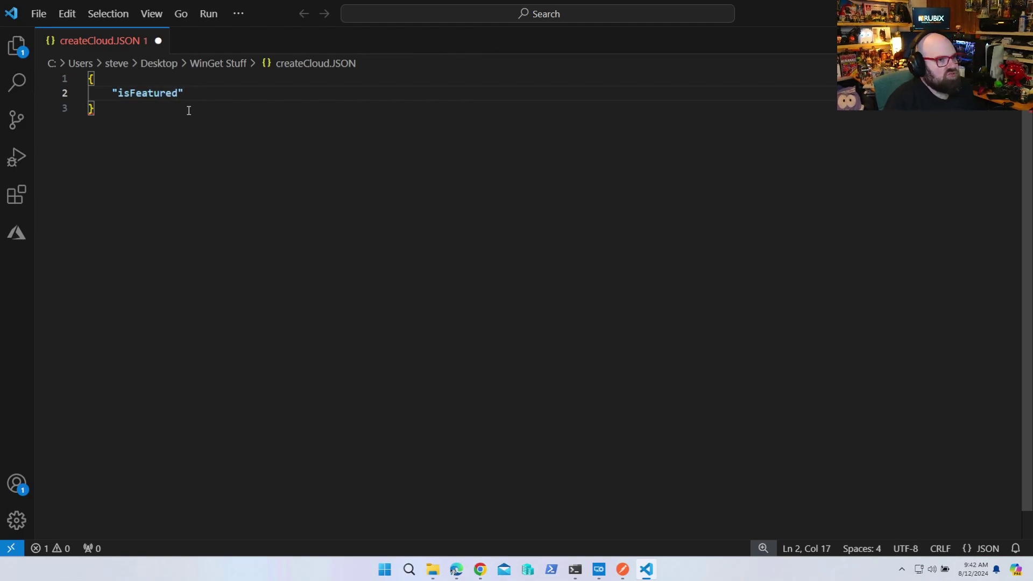
Switch to Graph Explorer in the browser, enlarge the response area, and search the mobileApps response for vlc.
key("alt+Tab")
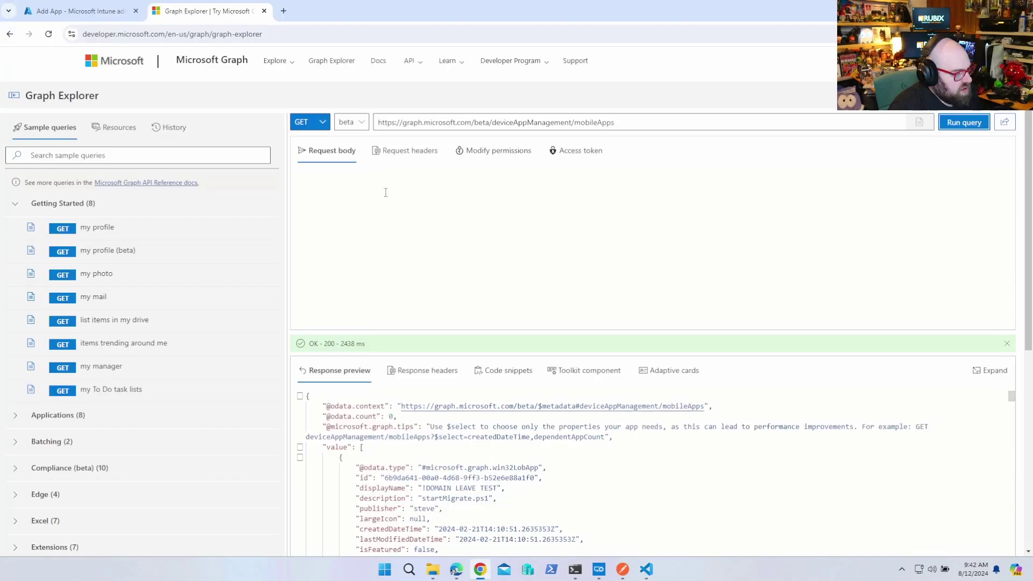
left_click(623, 123)
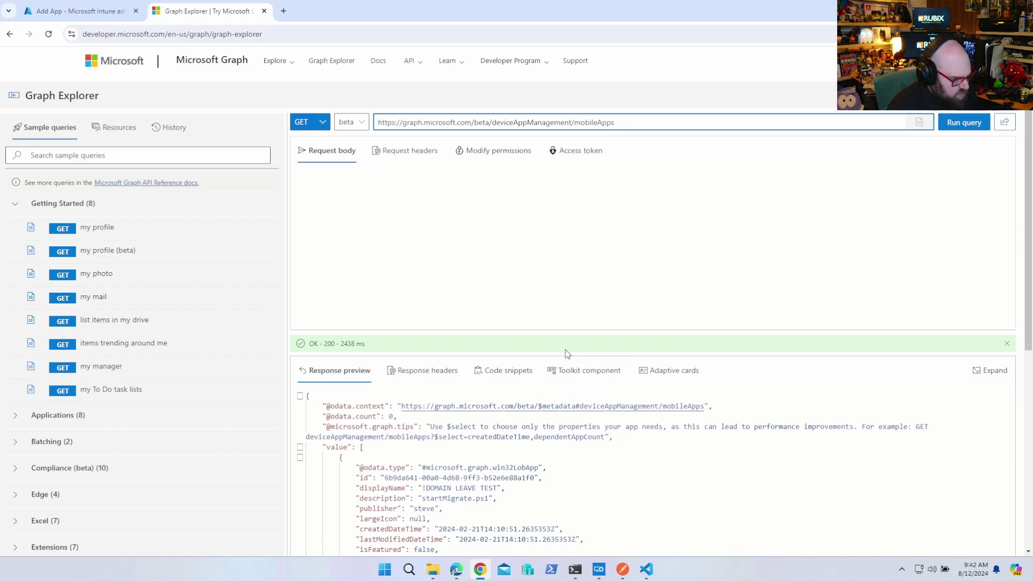
left_click_drag(563, 331, 563, 207)
left_click(671, 473)
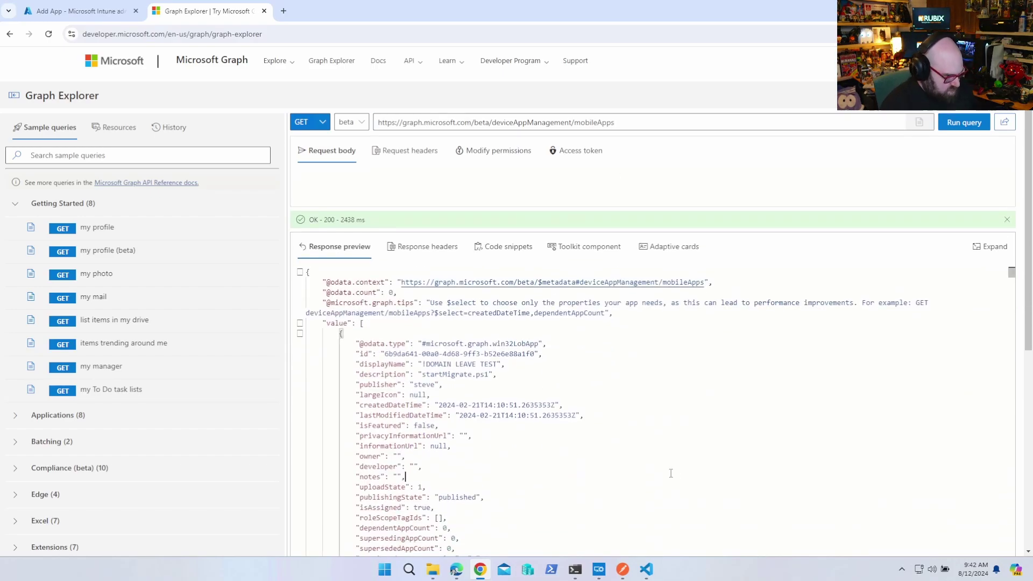
key("ctrl+f")
type("vlc")
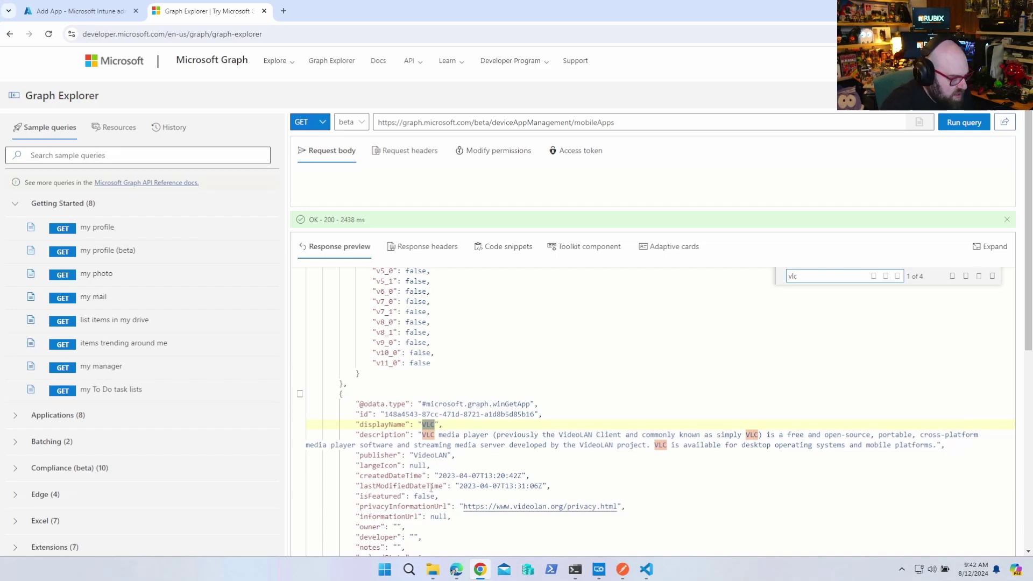
Copy the VLC app's id from the response, append it to the mobileApps URL after a slash, and run the query.
scroll(431, 488, "down", 2)
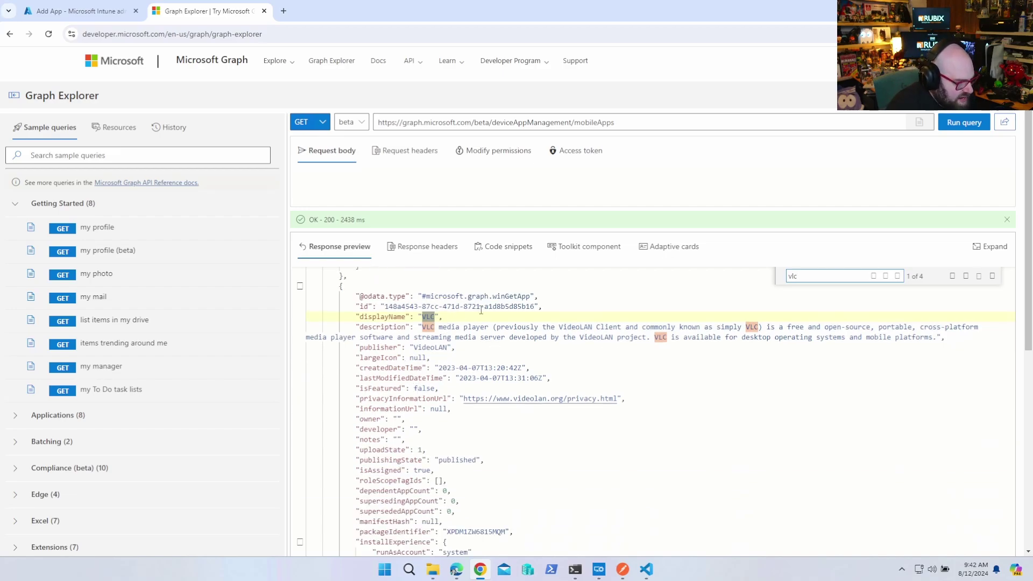
left_click_drag(385, 307, 535, 307)
key("ctrl+c")
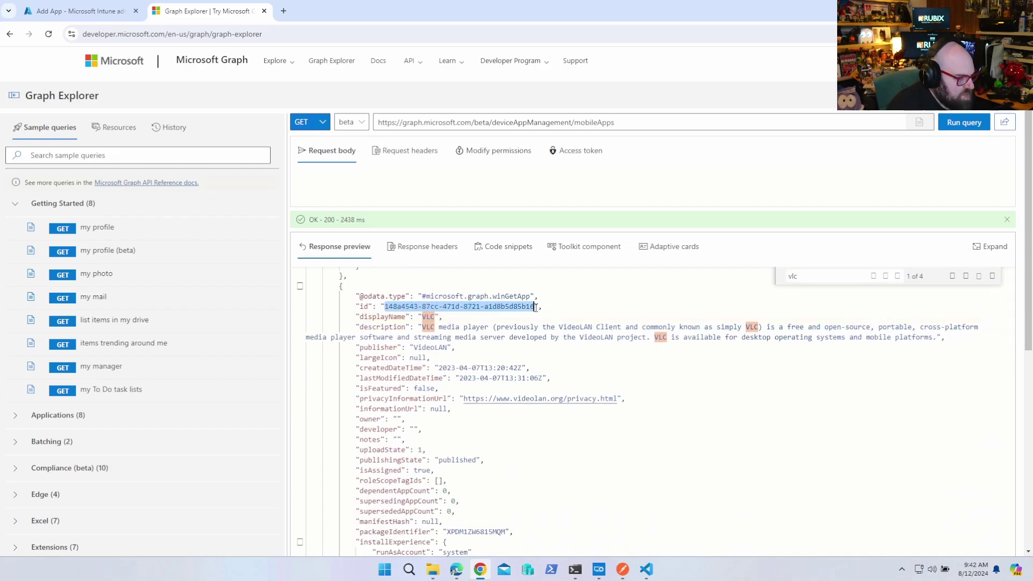
left_click(626, 124)
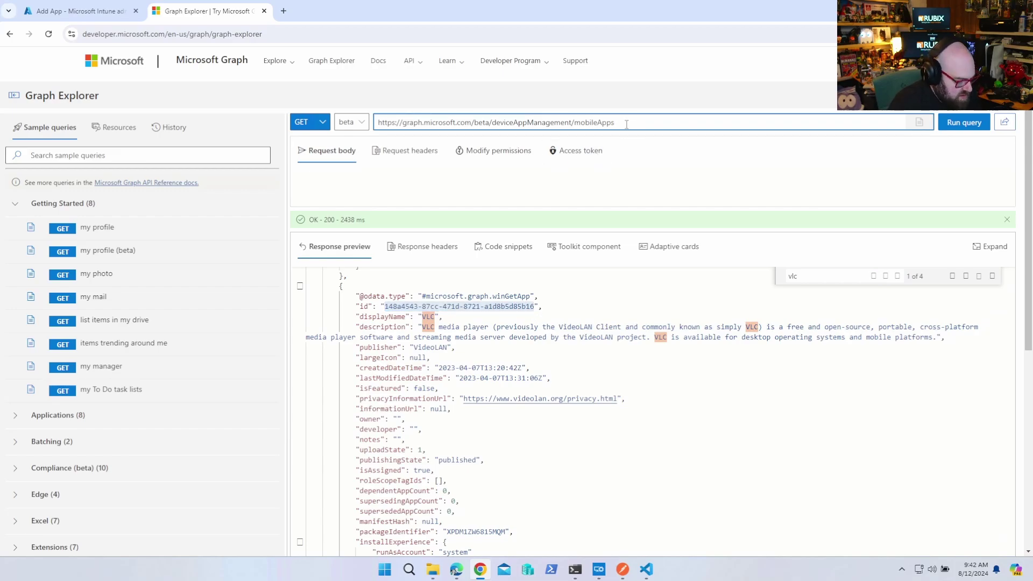
type("/")
key("ctrl+v")
key("Return")
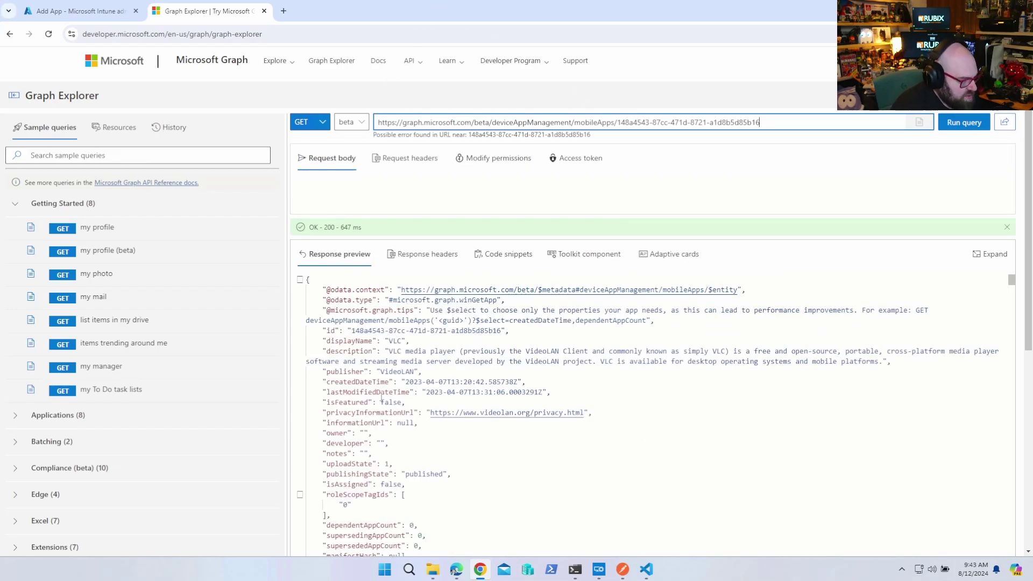
Examine the VLC winGetApp properties down to the largeIcon data, and switch back to createCloud.JSON in Visual Studio Code.
scroll(382, 399, "down", 1)
scroll(354, 372, "down", 1)
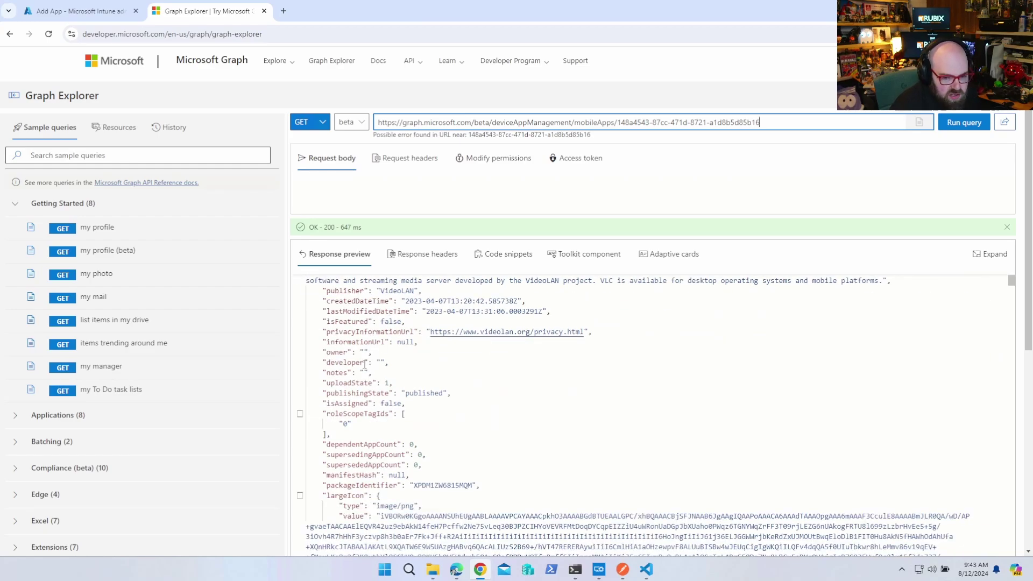
scroll(362, 303, "up", 1)
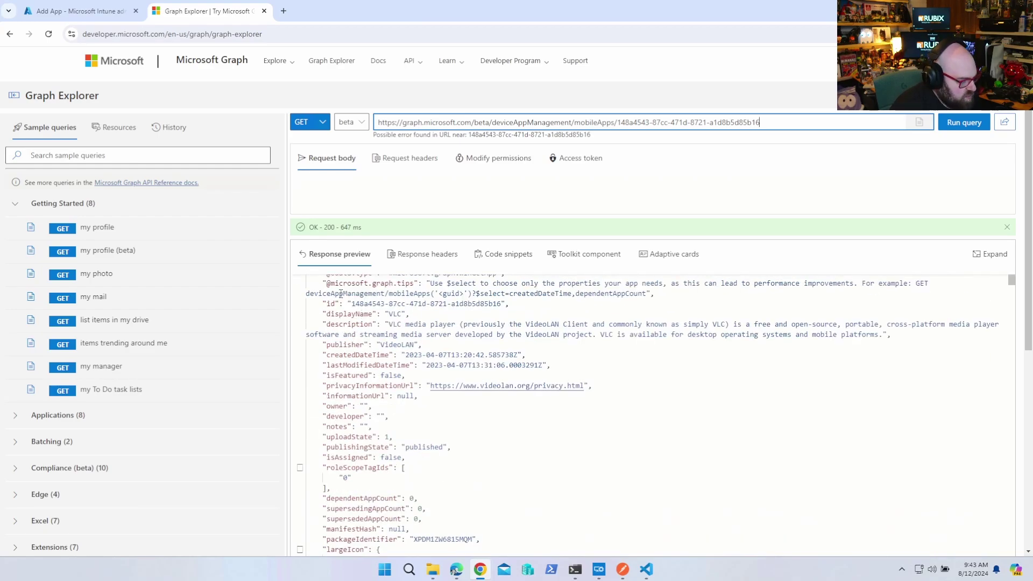
scroll(339, 318, "down", 2)
scroll(395, 494, "down", 3)
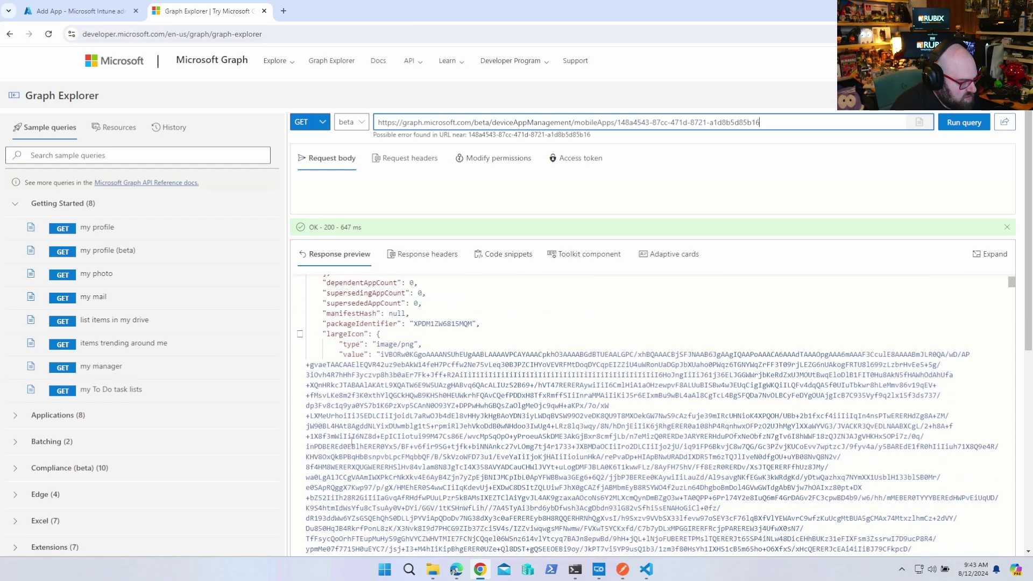
scroll(515, 439, "down", 3)
scroll(480, 439, "up", 5)
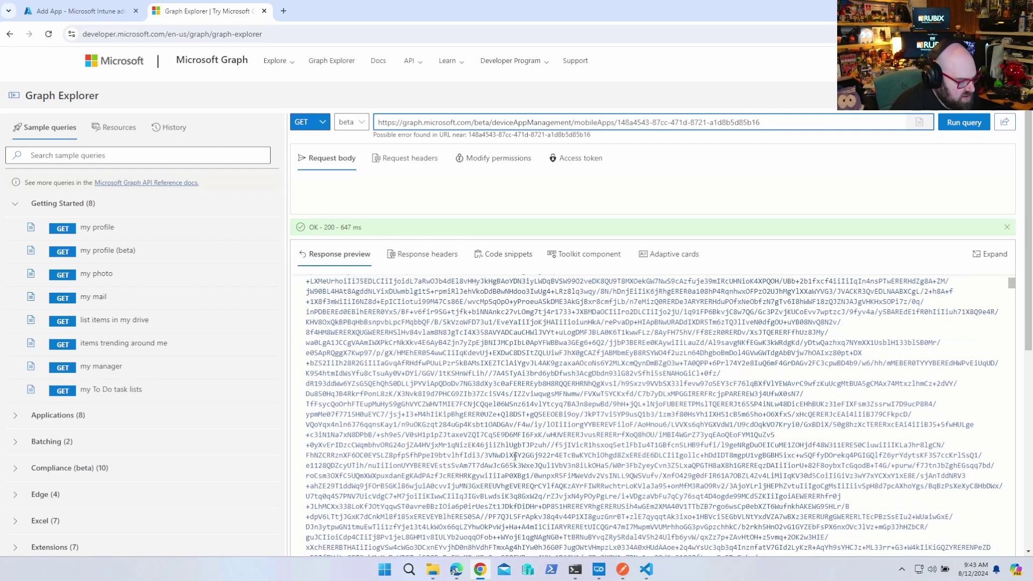
scroll(409, 436, "down", 2)
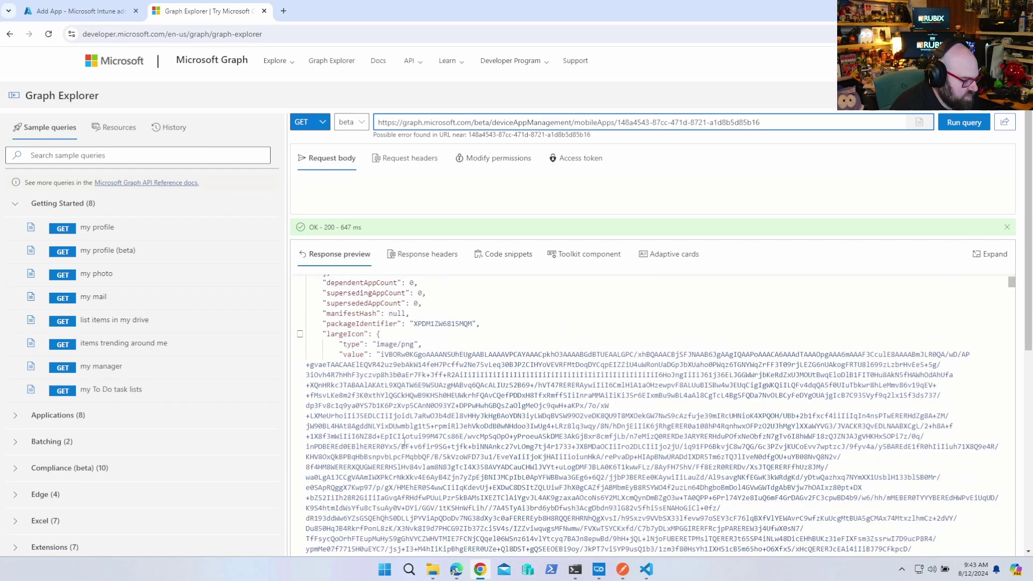
scroll(377, 404, "up", 5)
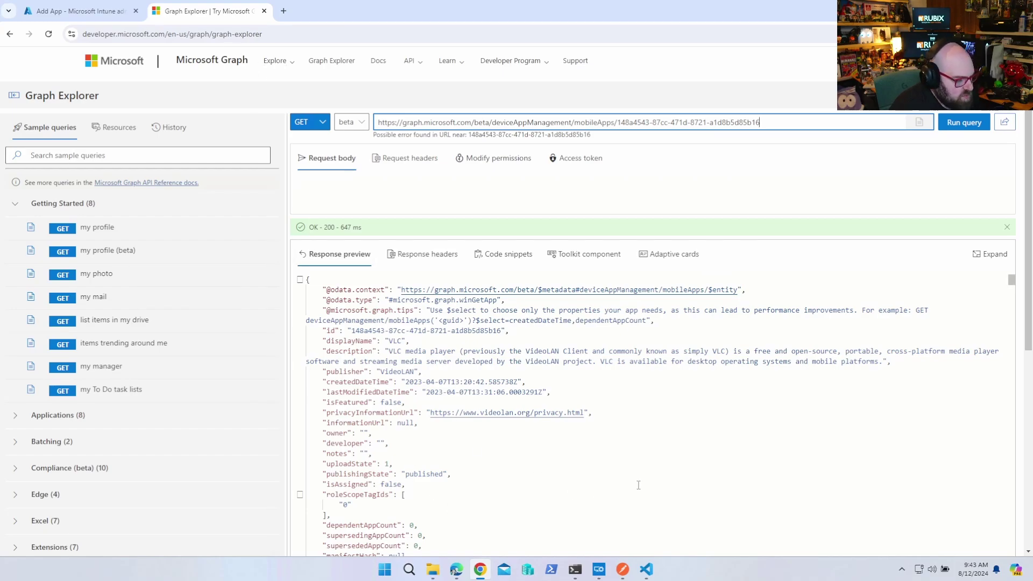
left_click(646, 569)
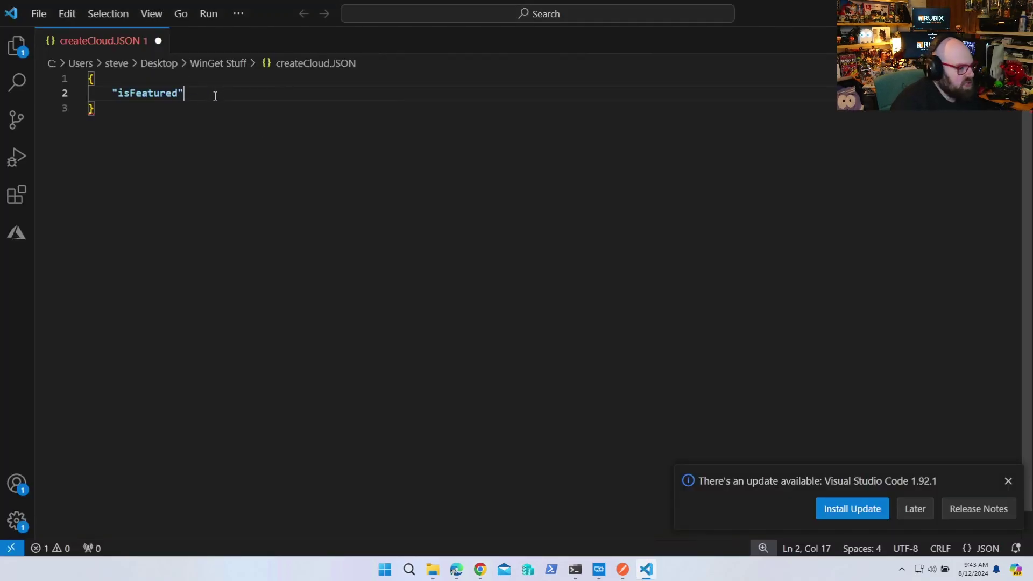
type(":false,")
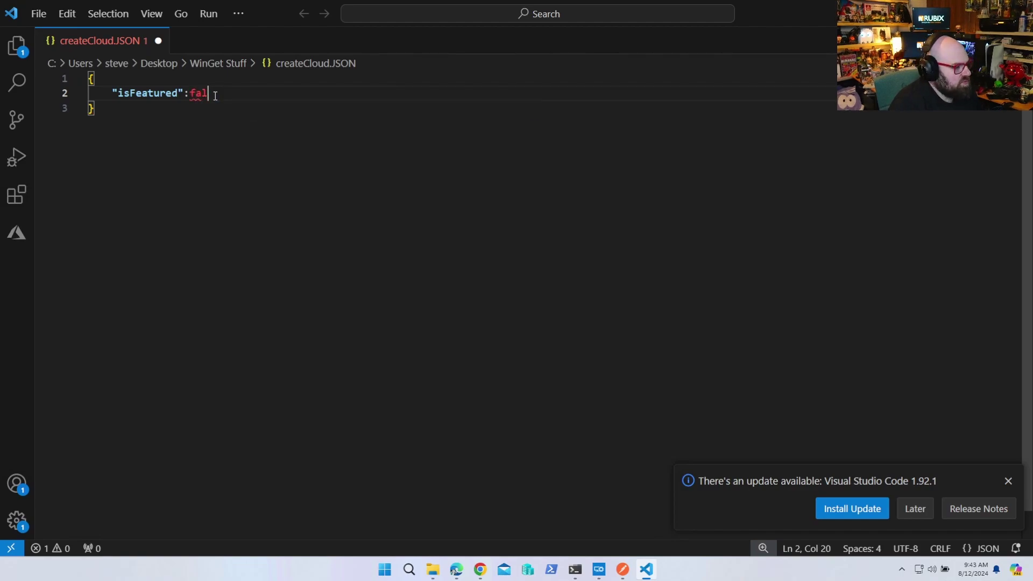
key("BackSpace")
key("BackSpace")
key("BackSpace")
key("BackSpace")
key("BackSpace")
key("BackSpace")
key("BackSpace")
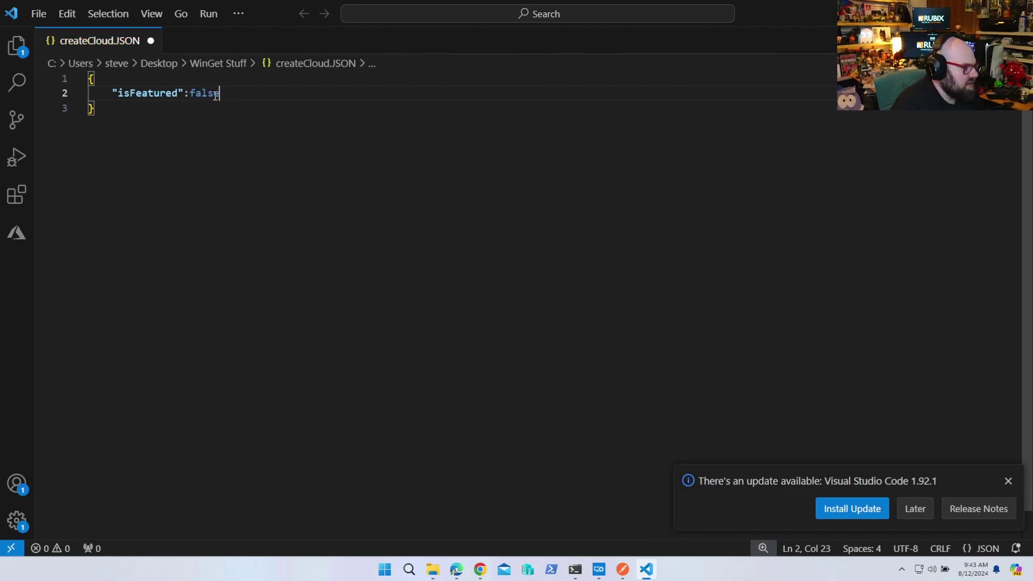
Set "isFeatured" to true in the JSON object, end it with a comma, and begin a new line.
type(":t")
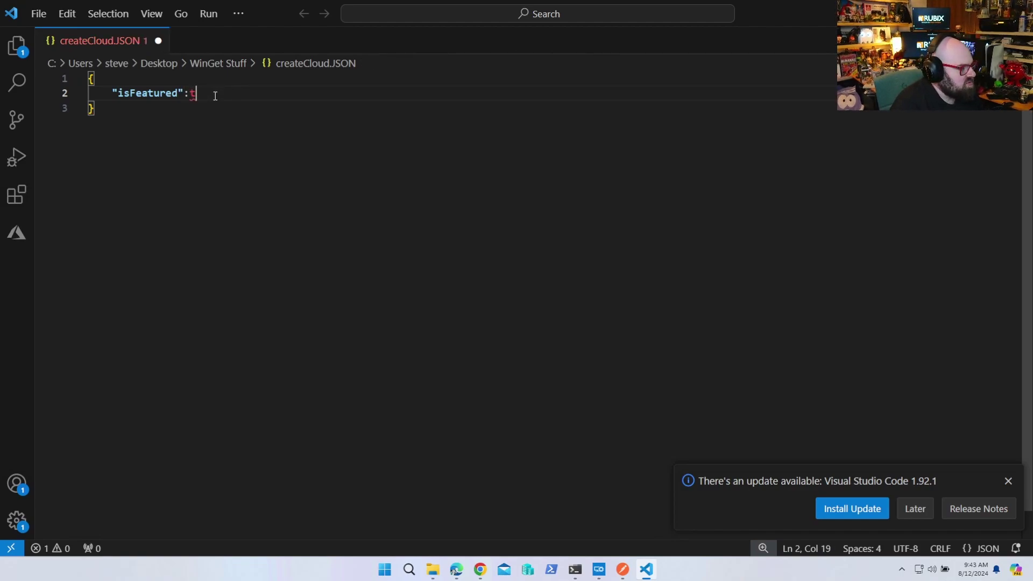
type("rue,")
key("BackSpace")
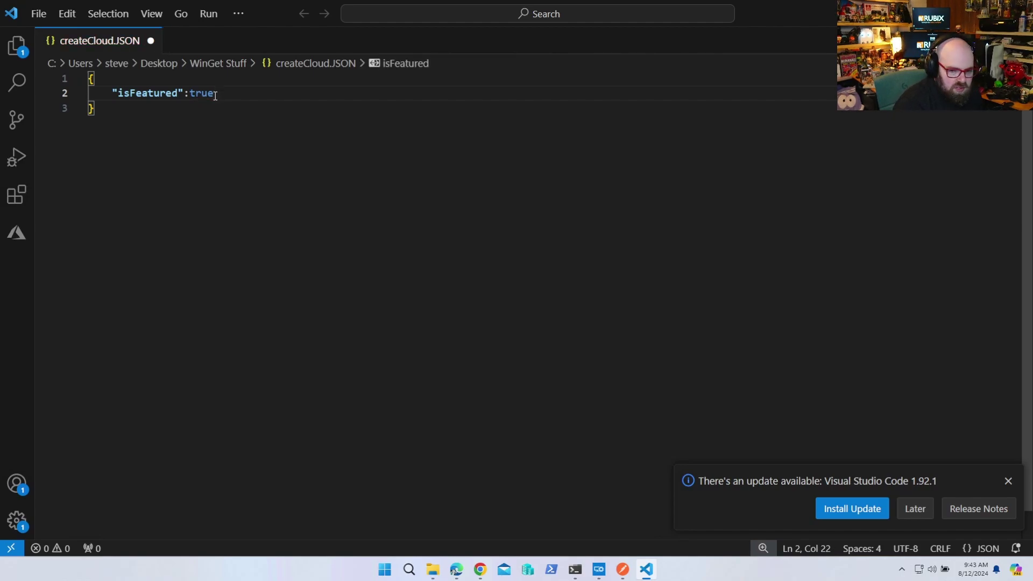
type(",")
key("Return")
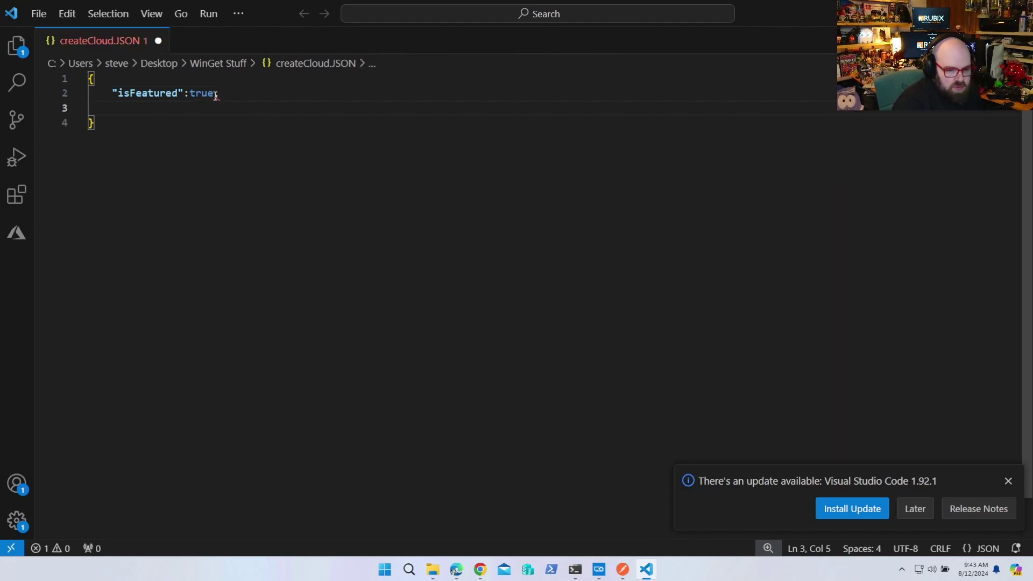
Add a "publisher" property with the value "Adobe Inc." copied from the package manifest in Postman, followed by a comma and new line.
type("\"publisher\":")
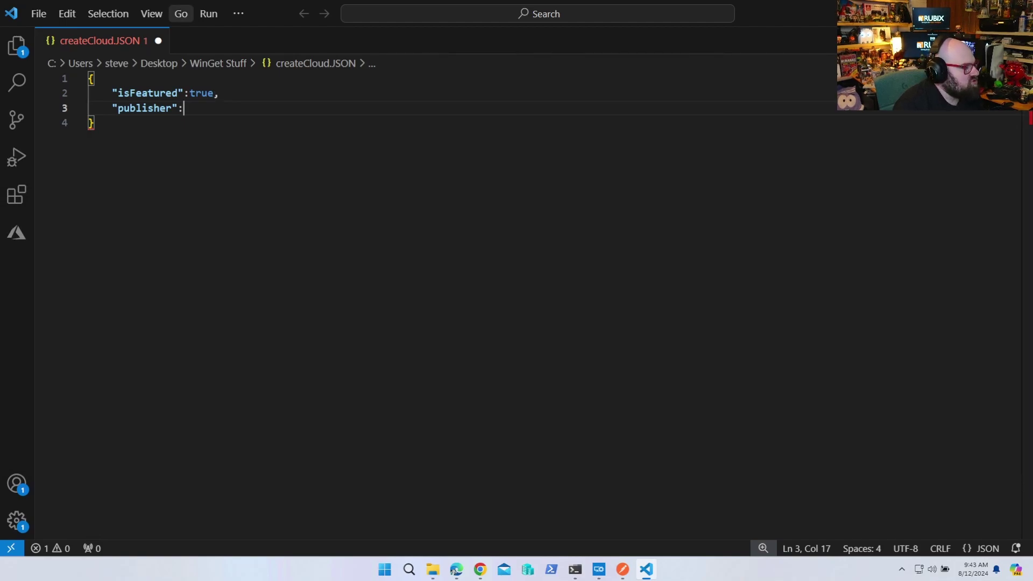
left_click(626, 572)
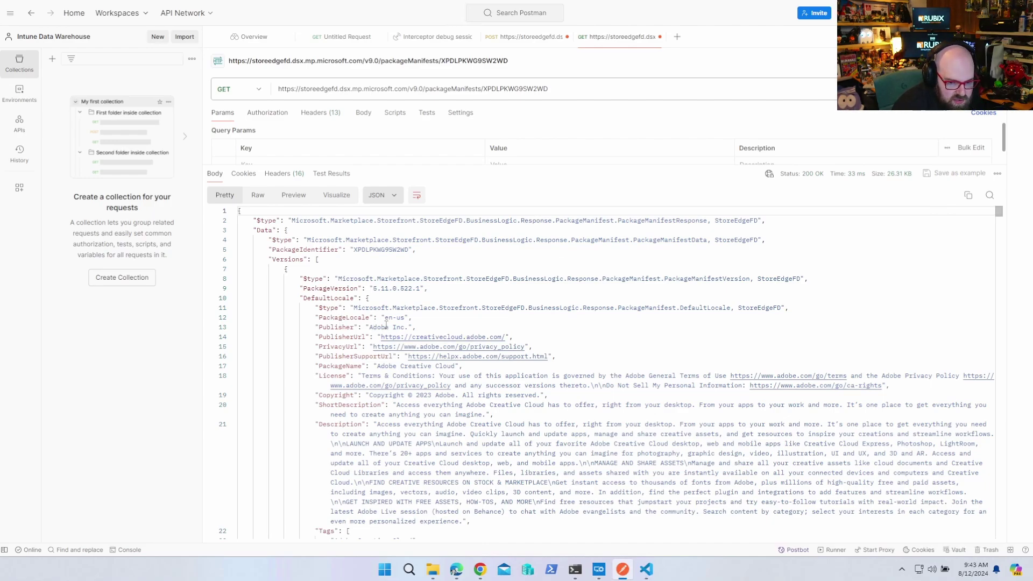
left_click_drag(371, 328, 407, 327)
key("ctrl+c")
left_click(346, 328)
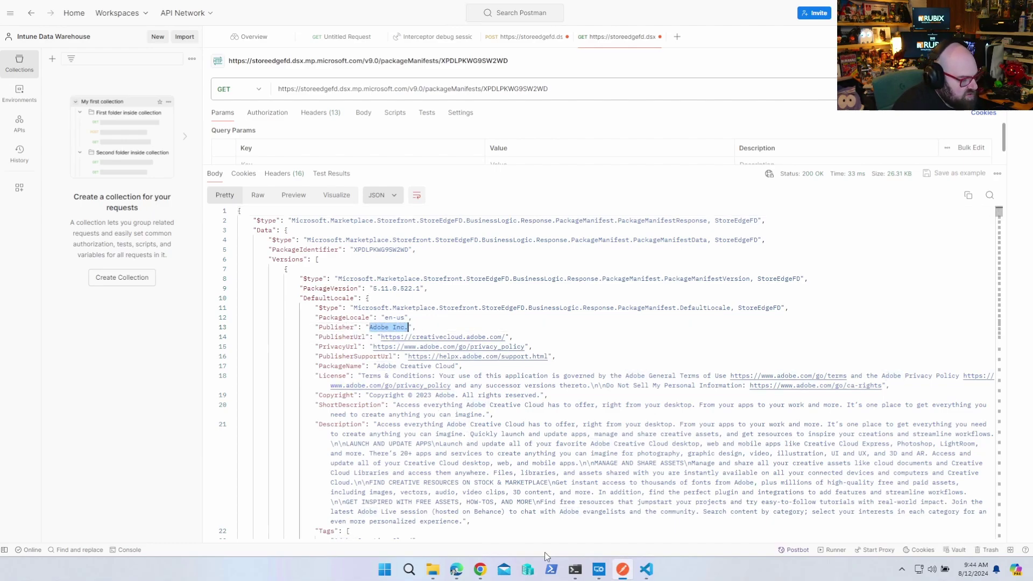
left_click(646, 569)
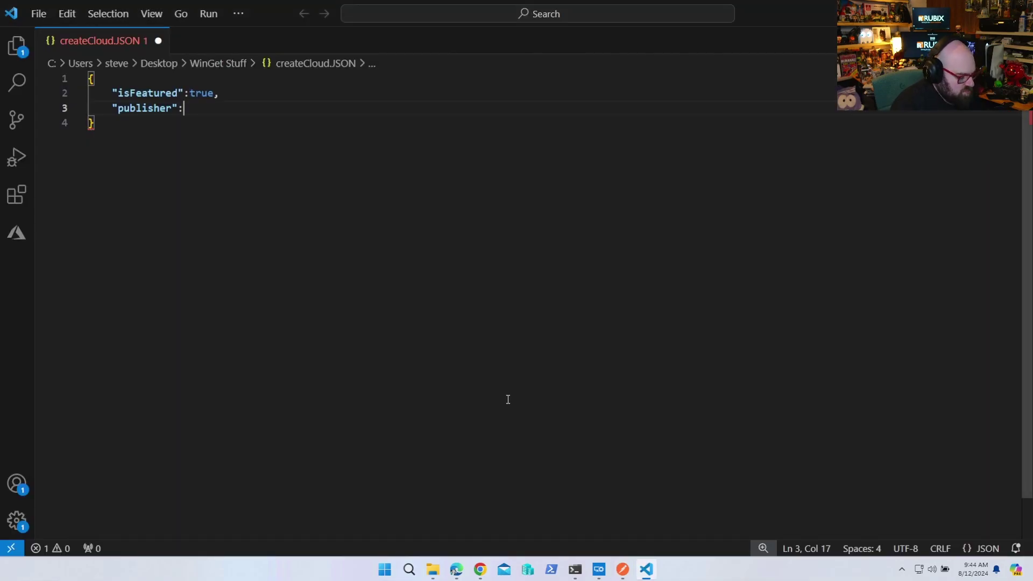
type("\"")
key("ctrl+v")
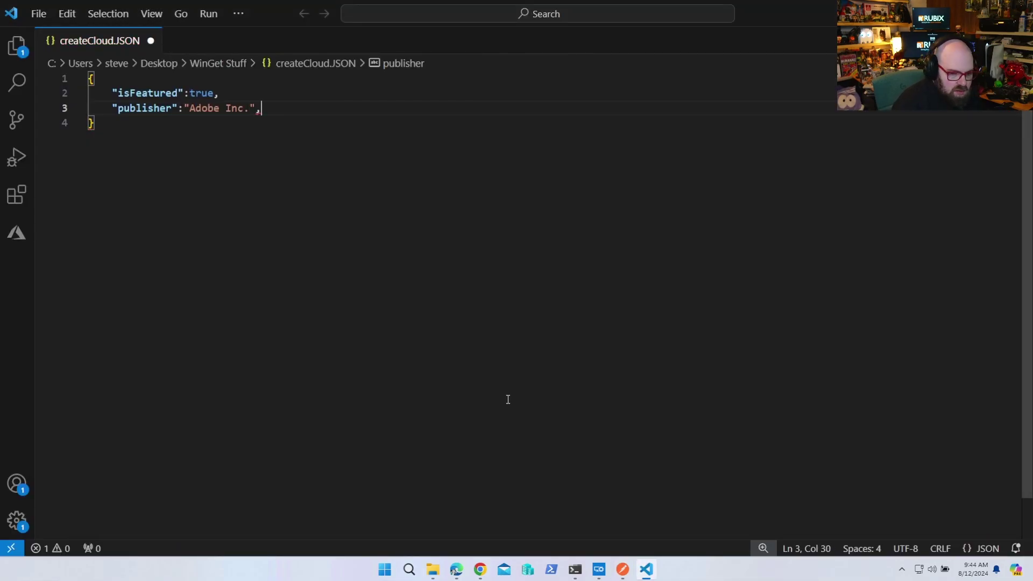
key("Return")
Add a "roleScopeTagIds" property with an empty array, end it with a comma, and begin a new line.
type("\"ro")
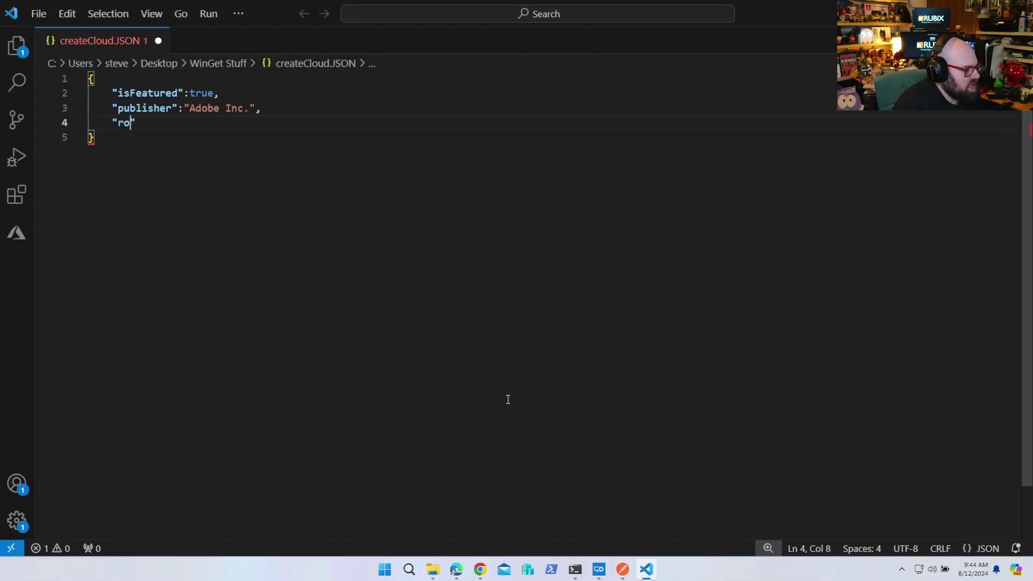
type("leS")
type("copeTagId")
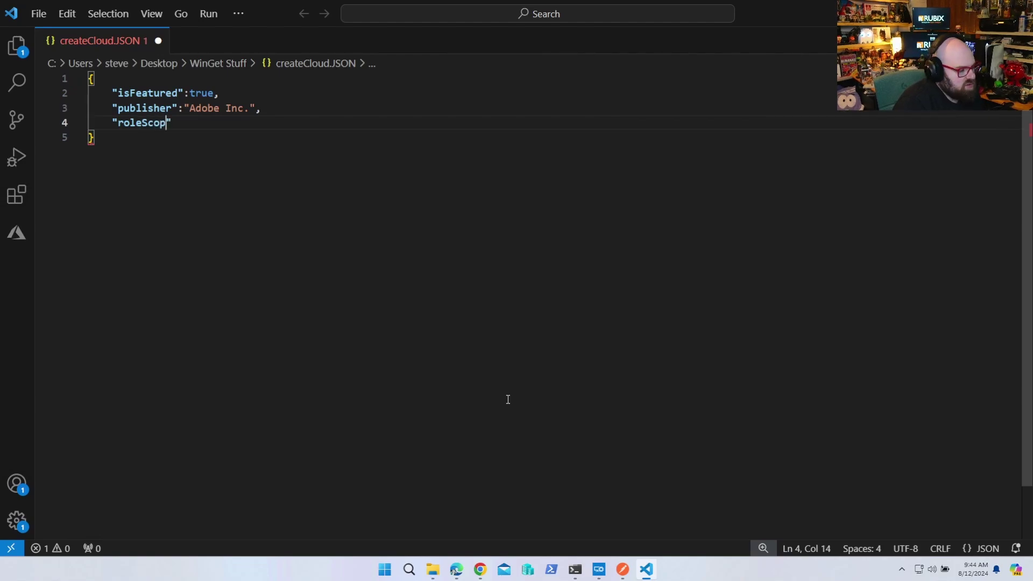
type("s\"")
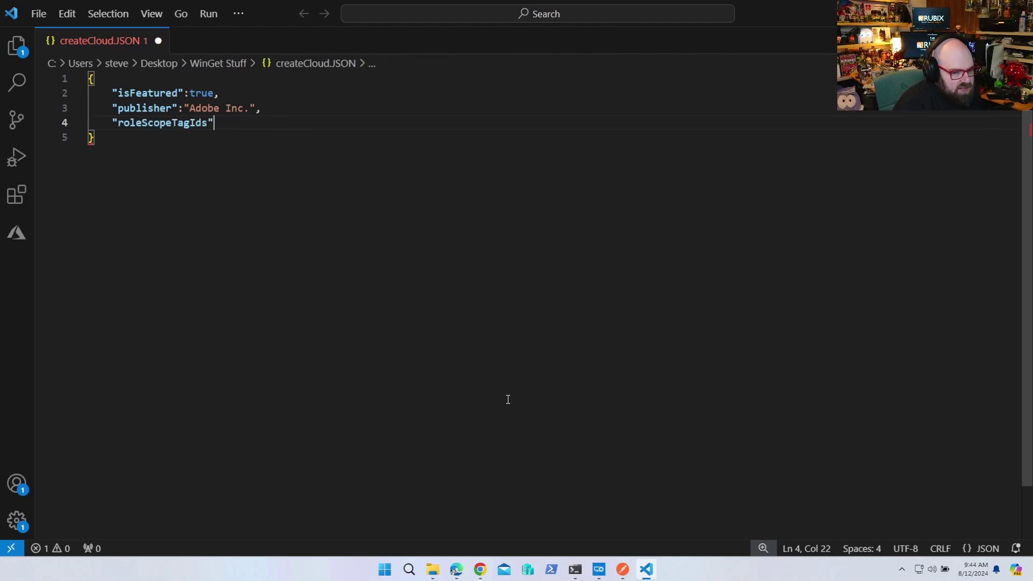
type(":[],")
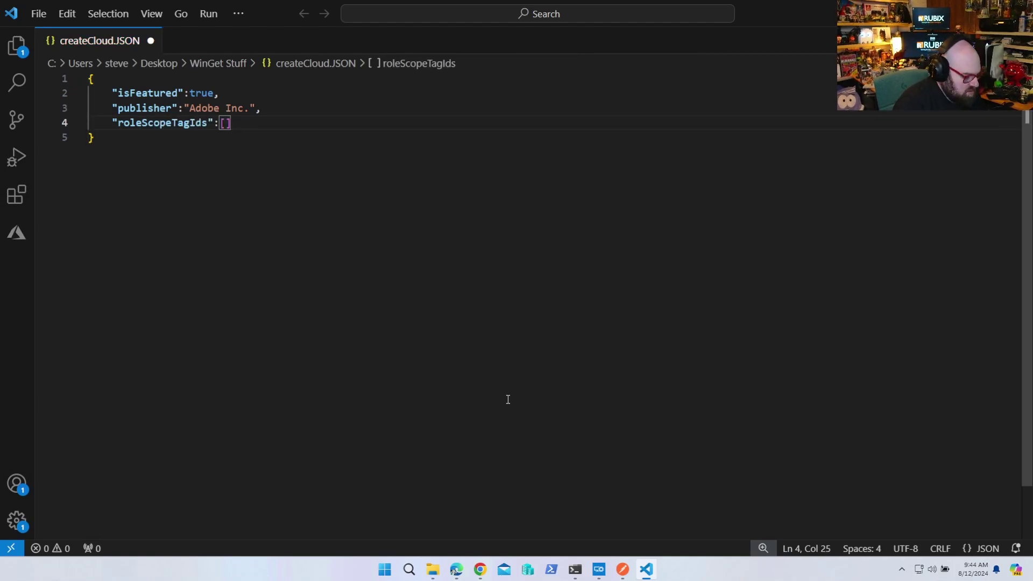
key("Return")
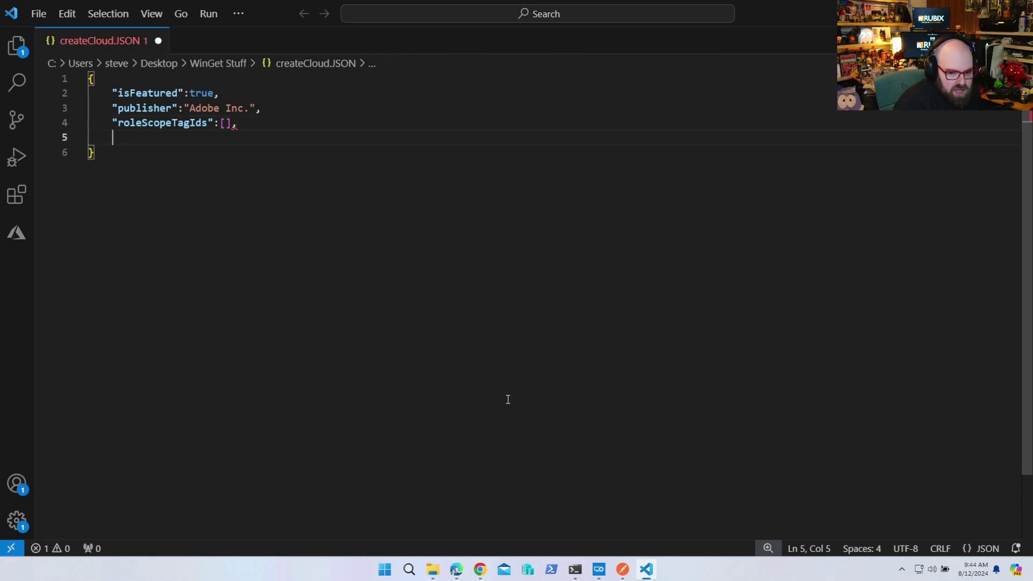
type("\"")
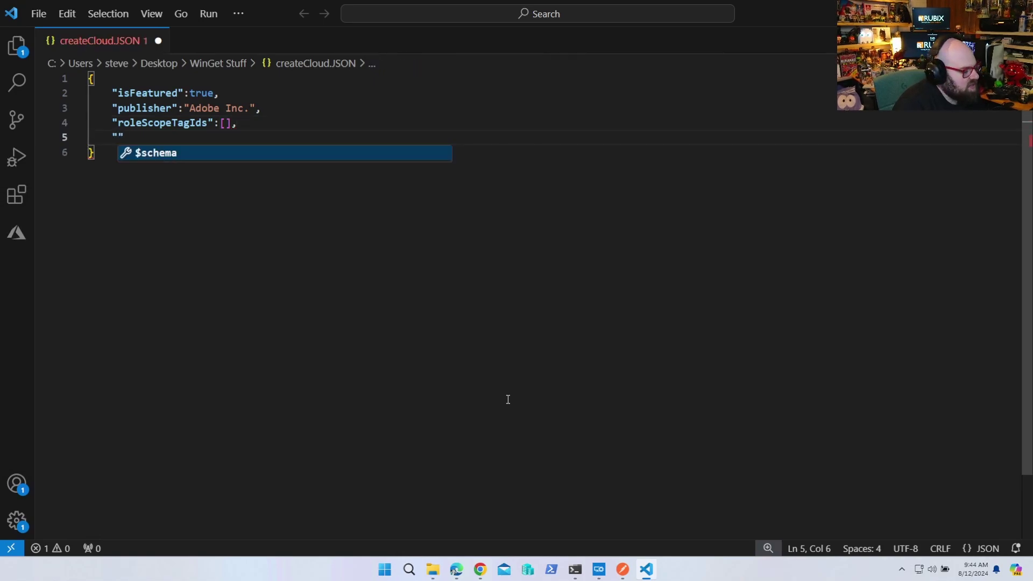
type("@odata")
key("BackSpace")
key("BackSpace")
key("BackSpace")
key("BackSpace")
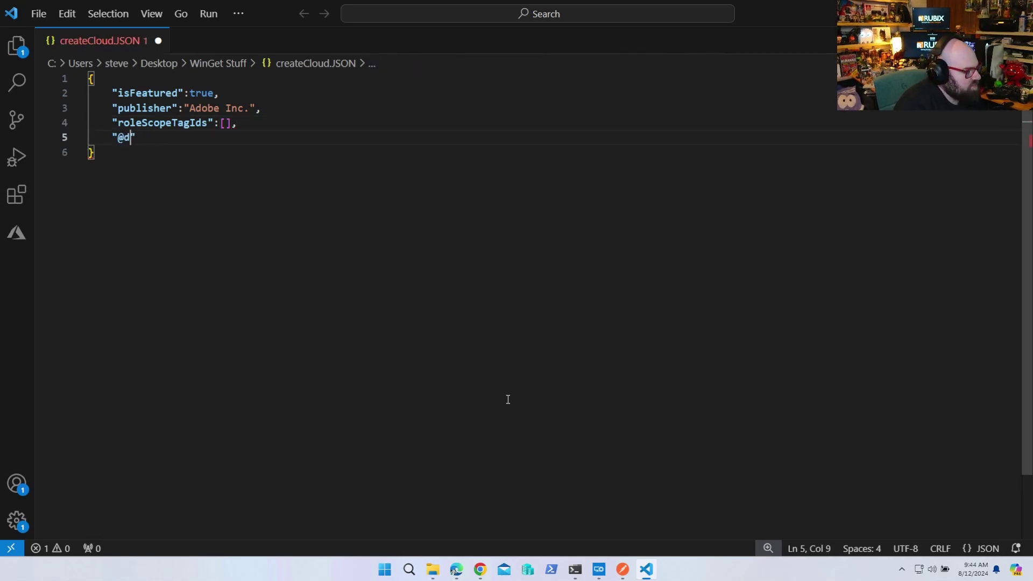
type("dataTyp")
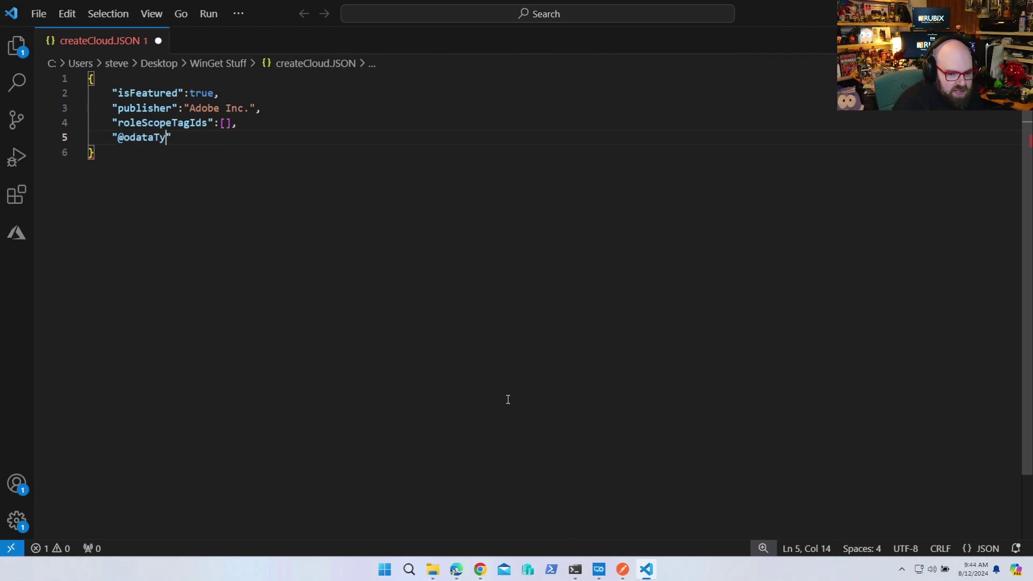
key("BackSpace")
key("BackSpace")
key("BackSpace")
type(".Type")
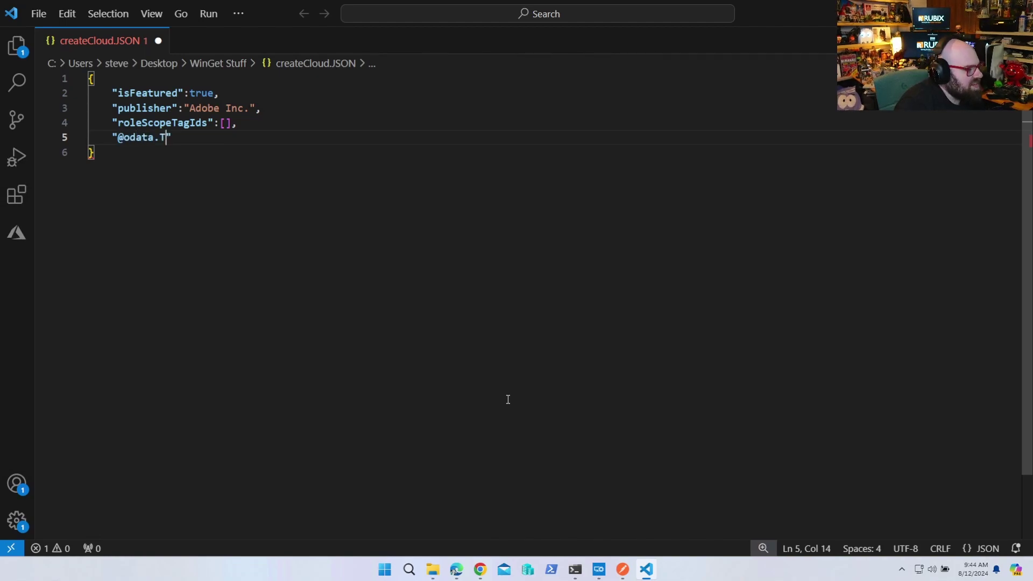
type("\":")
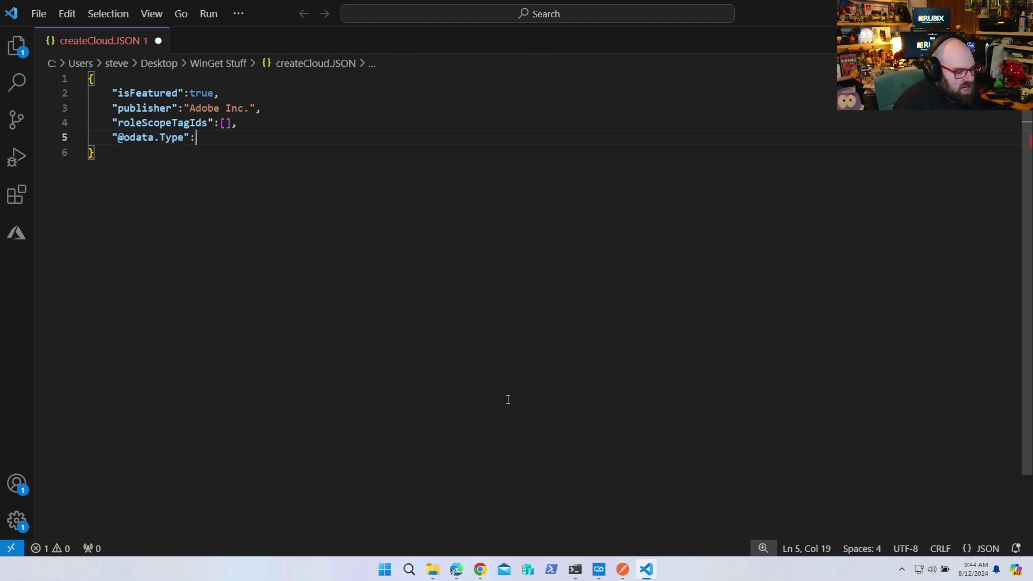
type("\"")
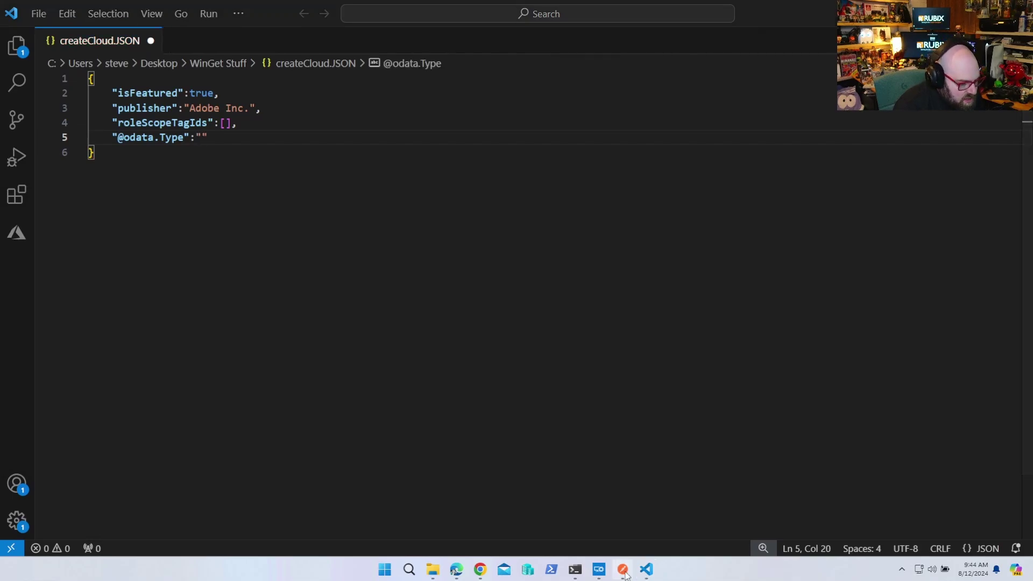
left_click(624, 571)
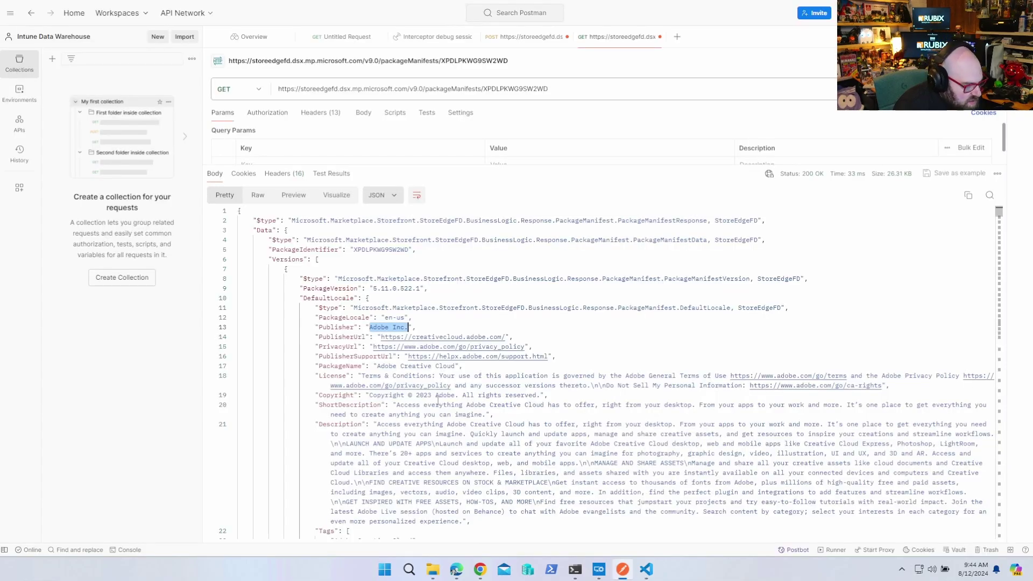
left_click(480, 569)
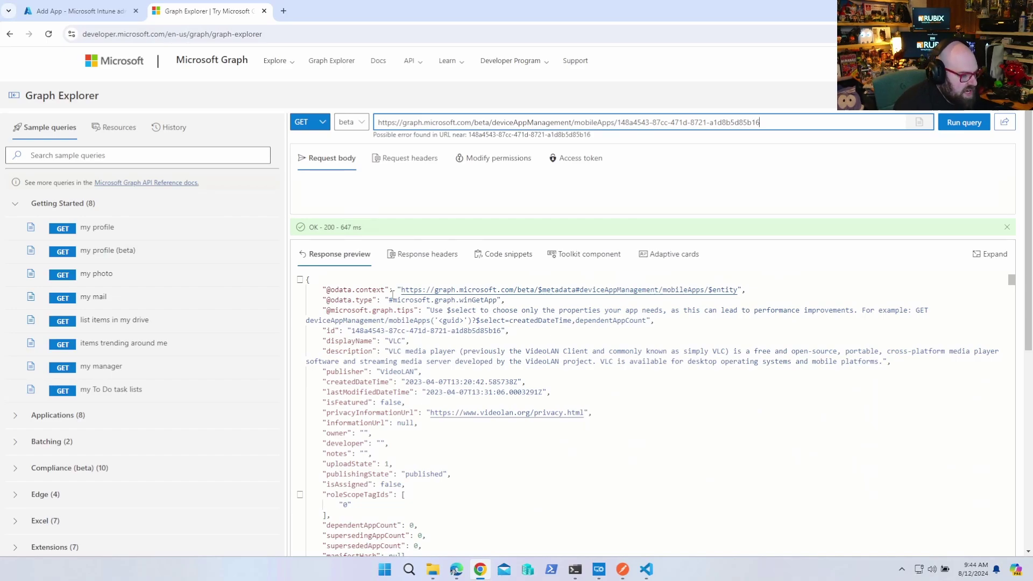
left_click_drag(323, 299, 514, 301)
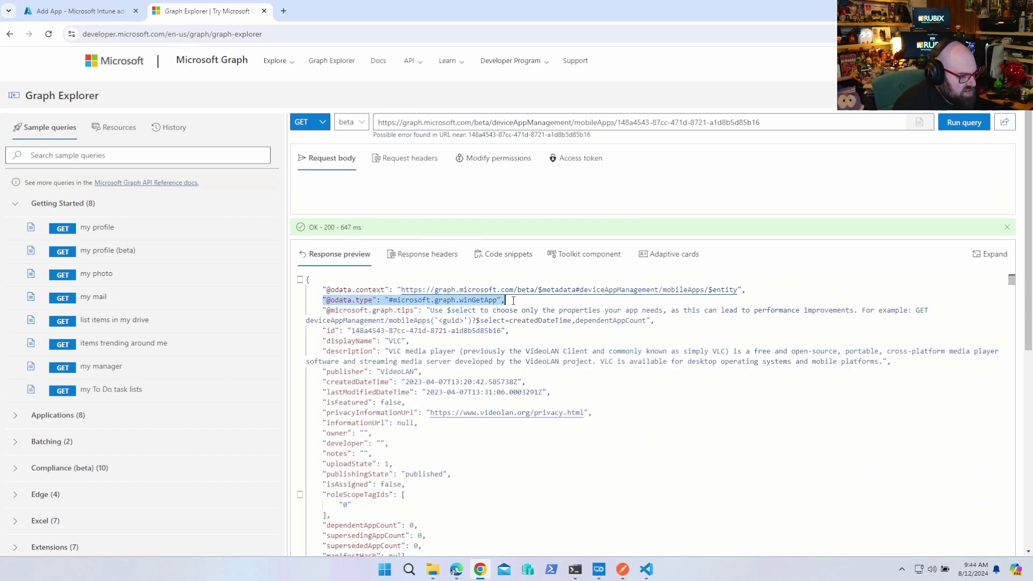
left_click(646, 569)
left_click_drag(209, 137, 112, 138)
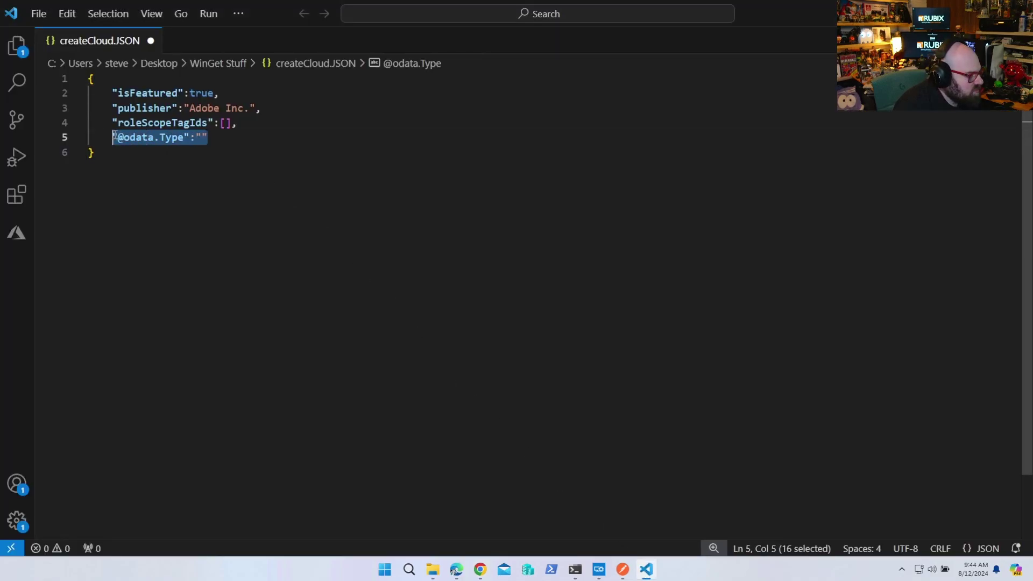
type("\"@odata.type\": \"#microsoft.graph.winGetApp\",")
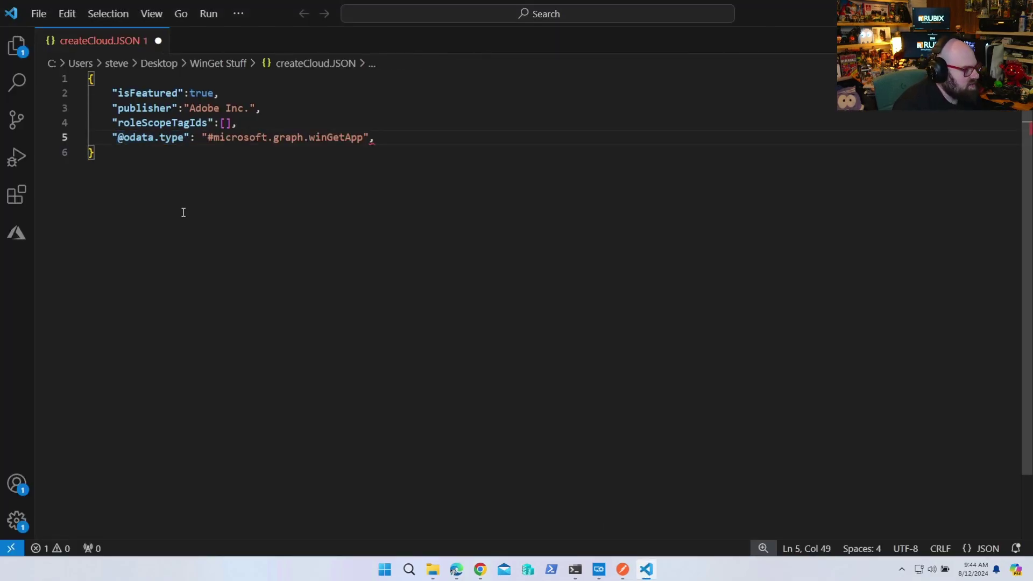
key("Return")
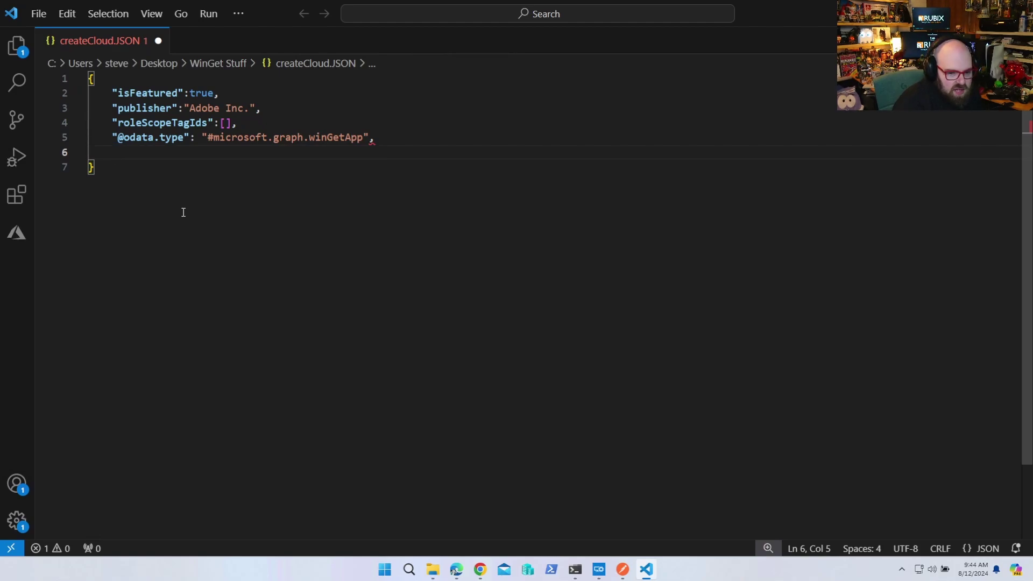
Add a "repositoryType" property with the value "microsoftStore", end it with a comma, and begin a new line.
type("\"reposi")
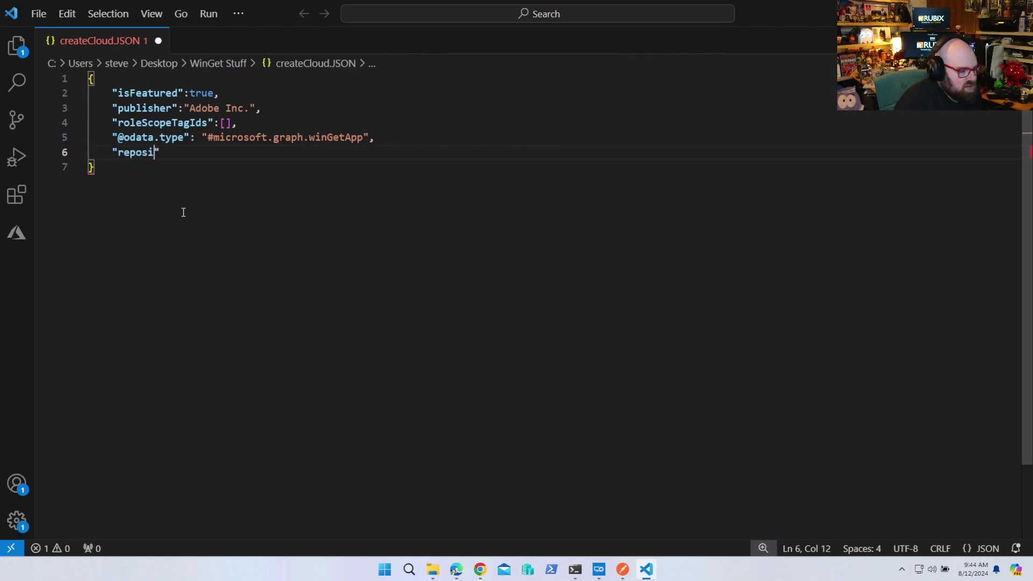
type("toryT")
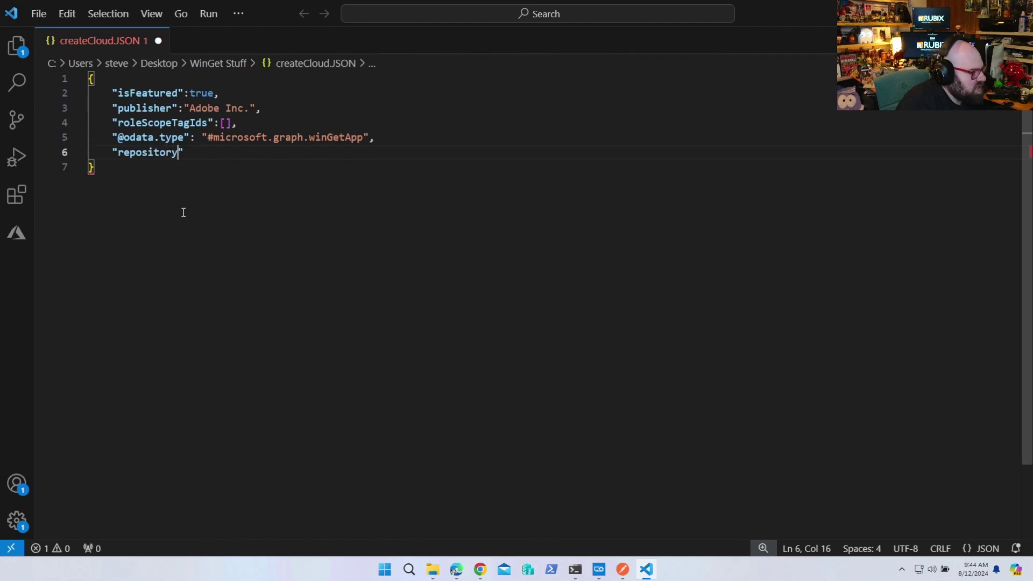
type("ype\"")
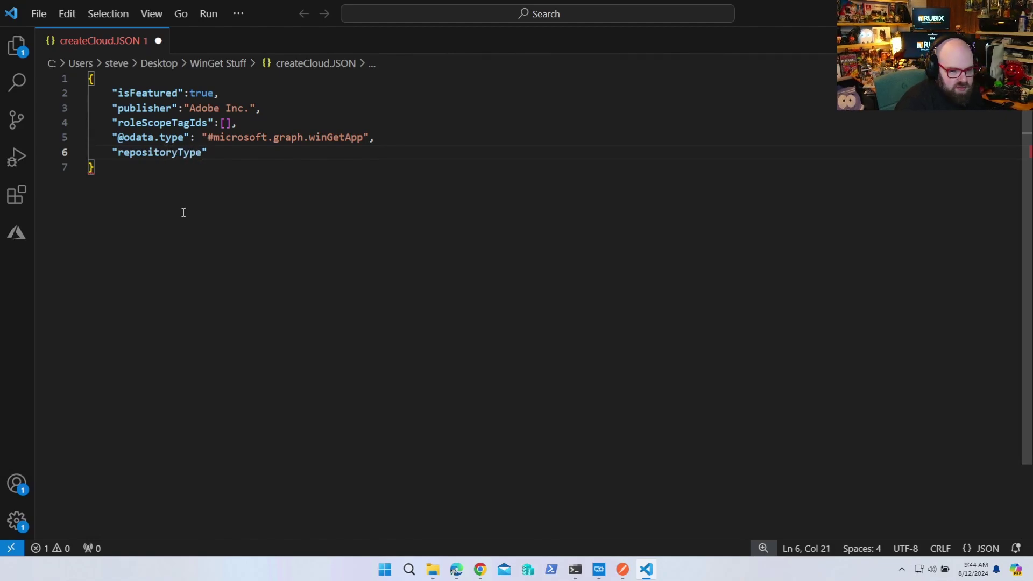
type(":\"microsoftSt")
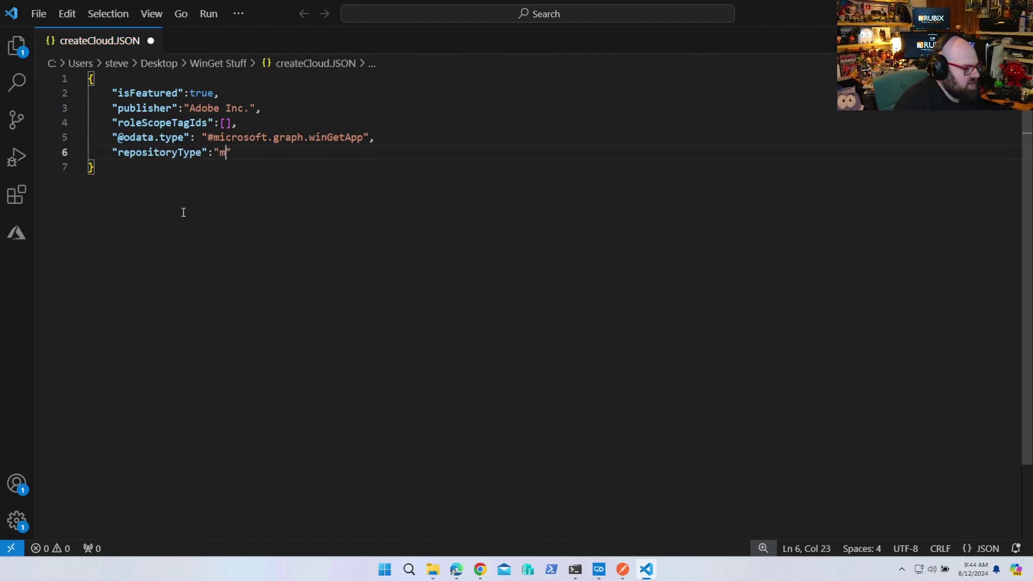
type("ore\",")
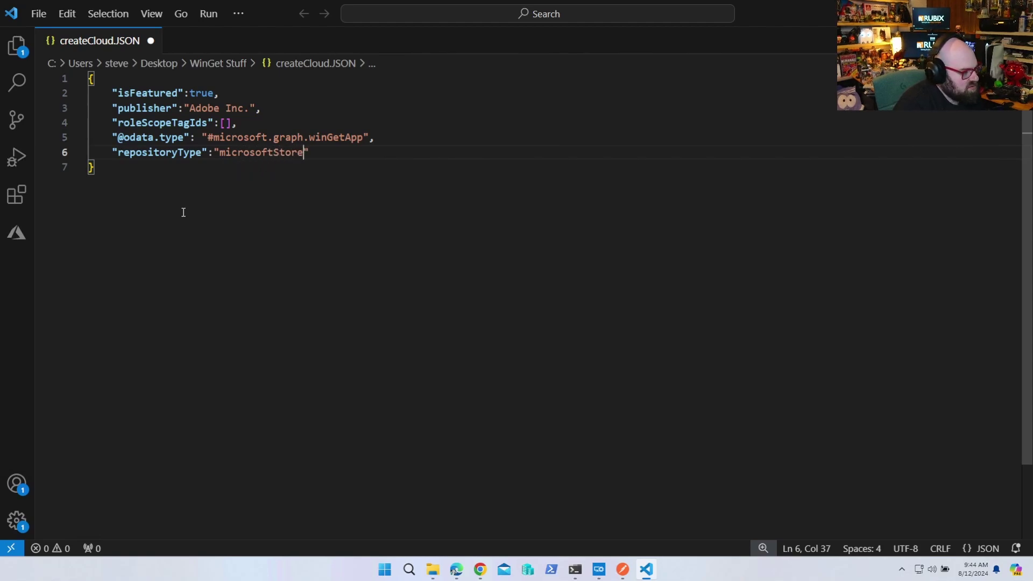
key("Return")
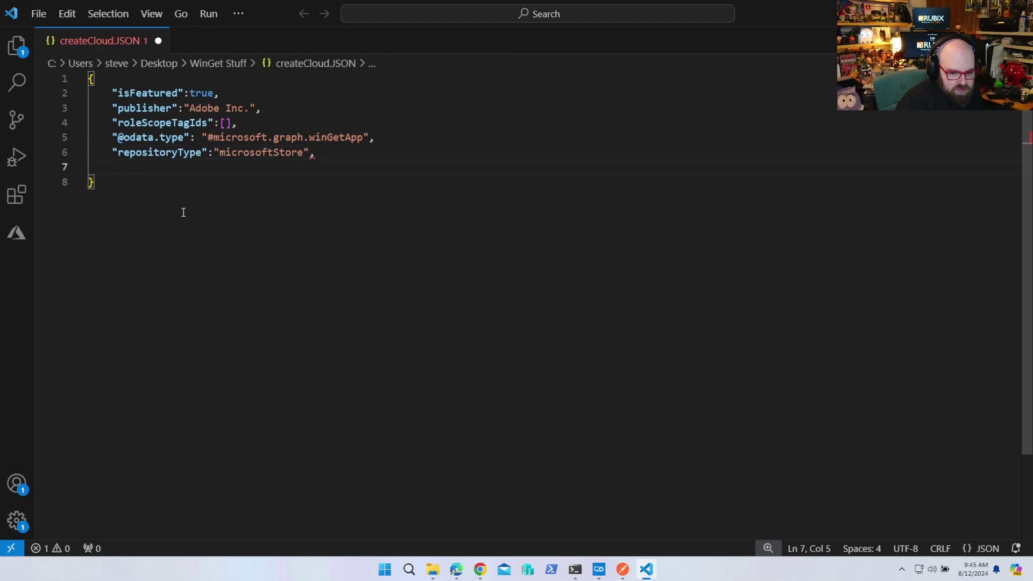
Add a "developer" key on the line below "repositoryType", leaving out the colon and value.
type("\"devel")
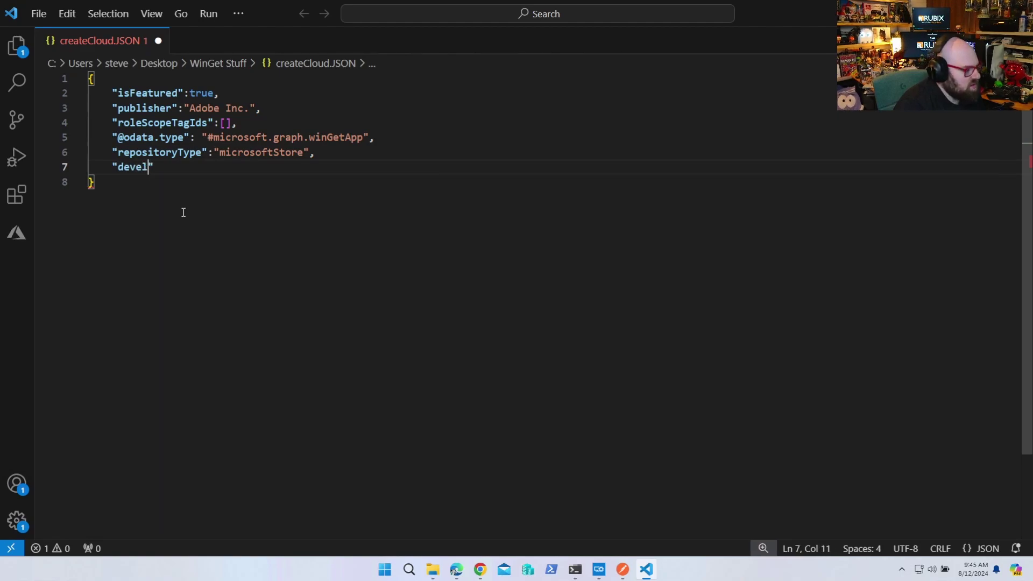
type("oper\":")
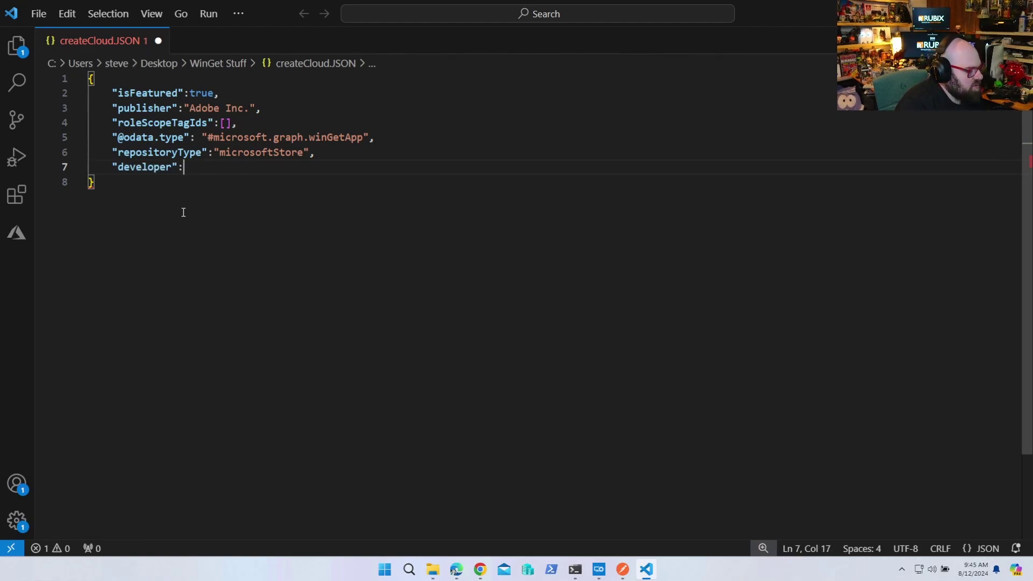
key("Return")
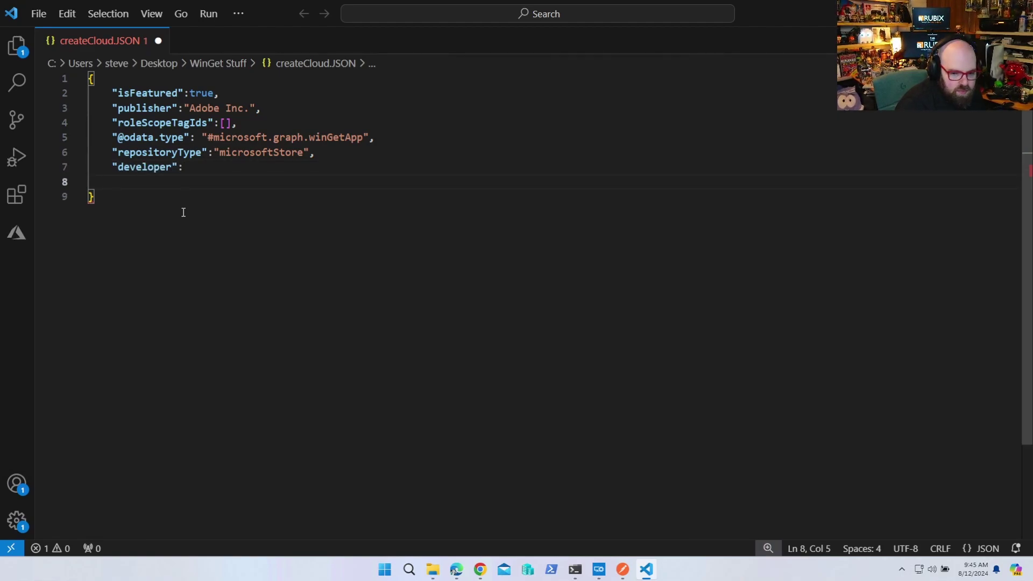
key("BackSpace")
key("BackSpace")
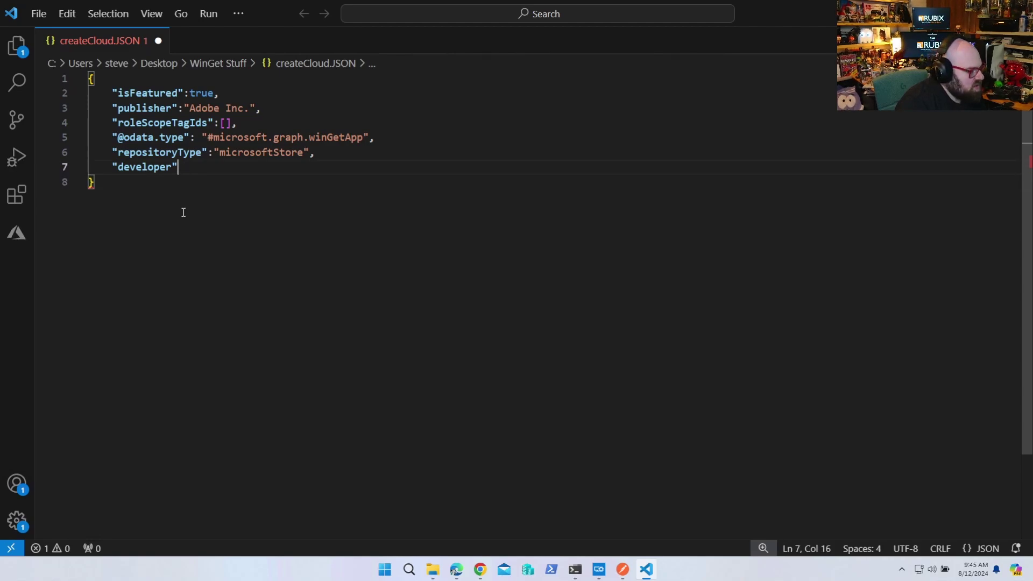
Check the VLC response in Graph Explorer and the Adobe Creative Cloud package manifest in Postman for a developer entry.
left_click(479, 570)
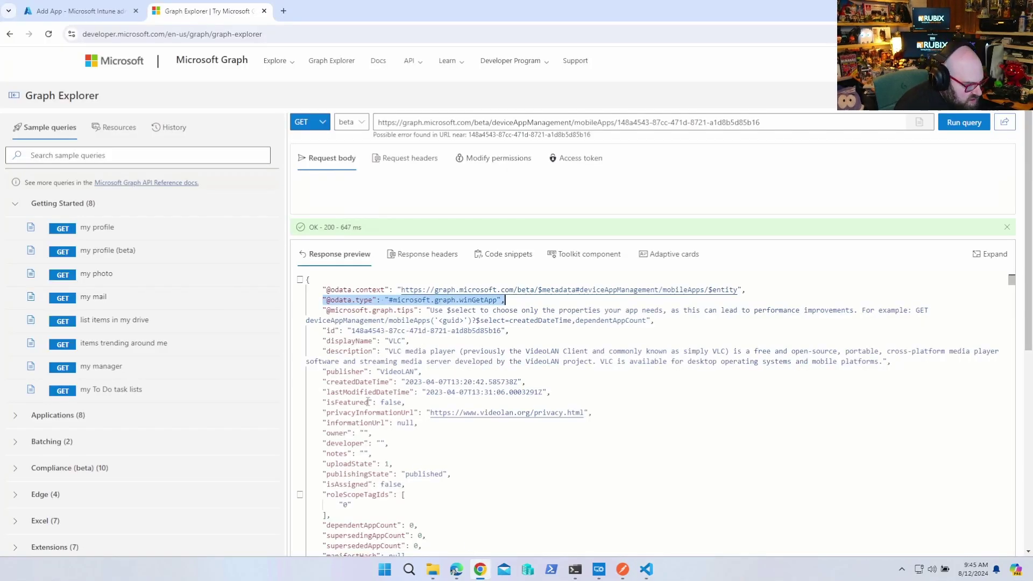
double_click(367, 403)
scroll(363, 411, "down", 1)
left_click(382, 416)
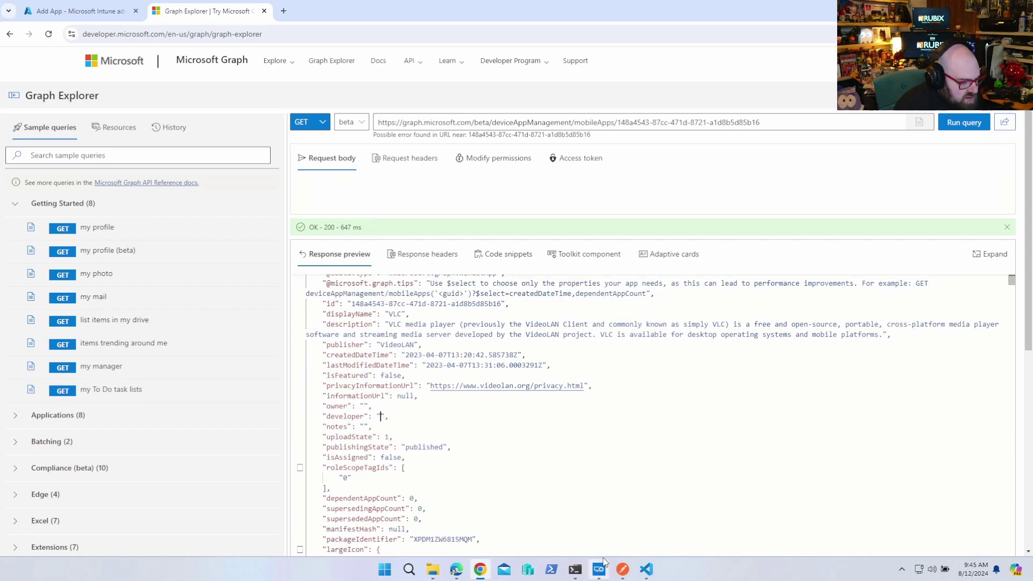
left_click(622, 569)
left_click(349, 356)
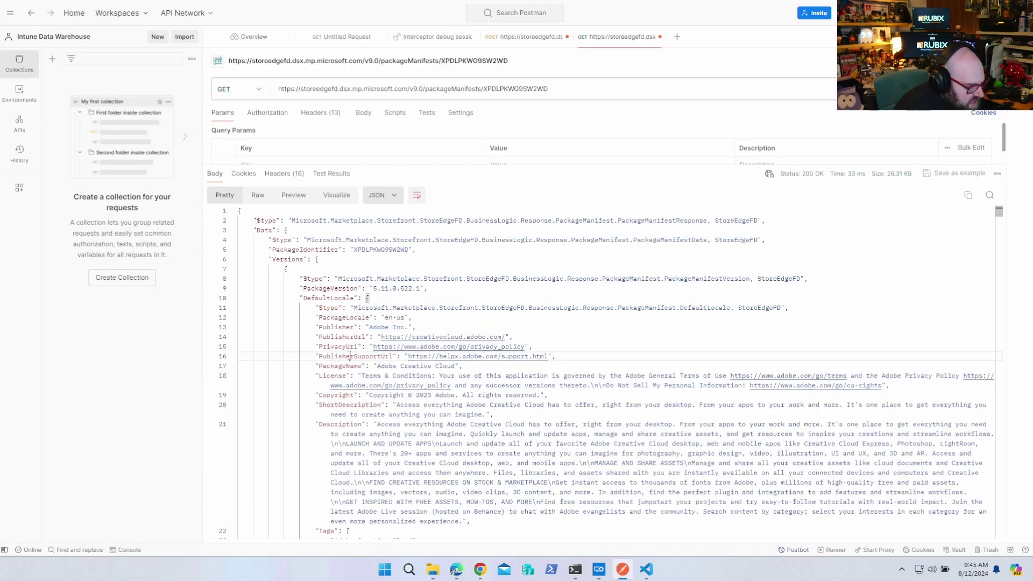
scroll(348, 353, "down", 3)
scroll(349, 355, "down", 4)
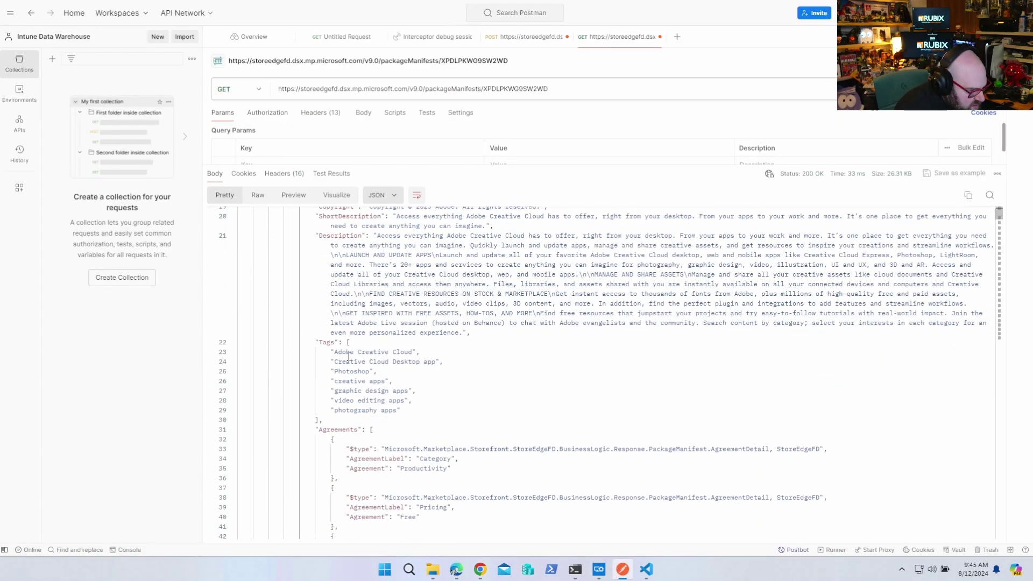
scroll(348, 356, "down", 10)
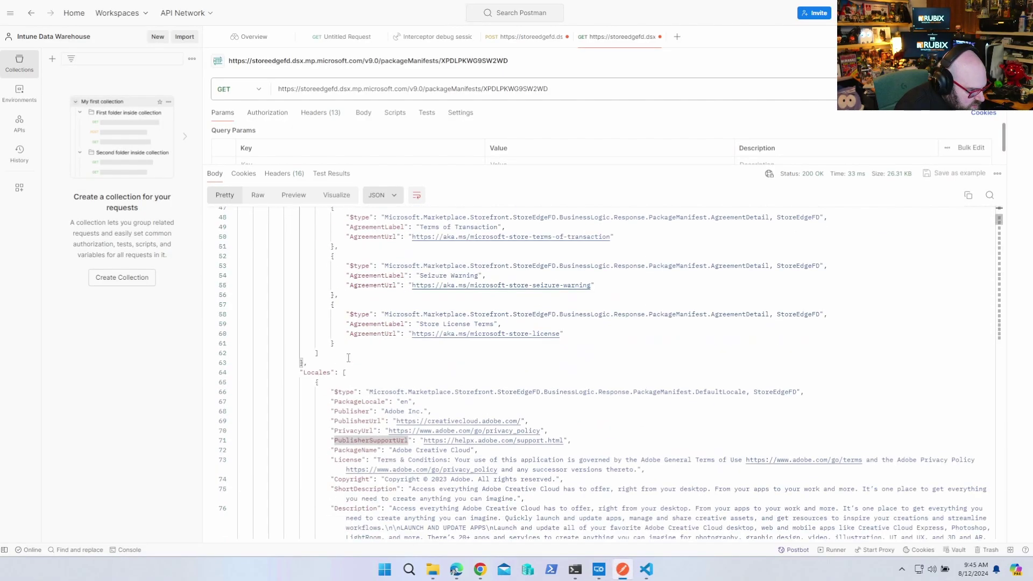
scroll(349, 358, "down", 6)
scroll(350, 361, "up", 16)
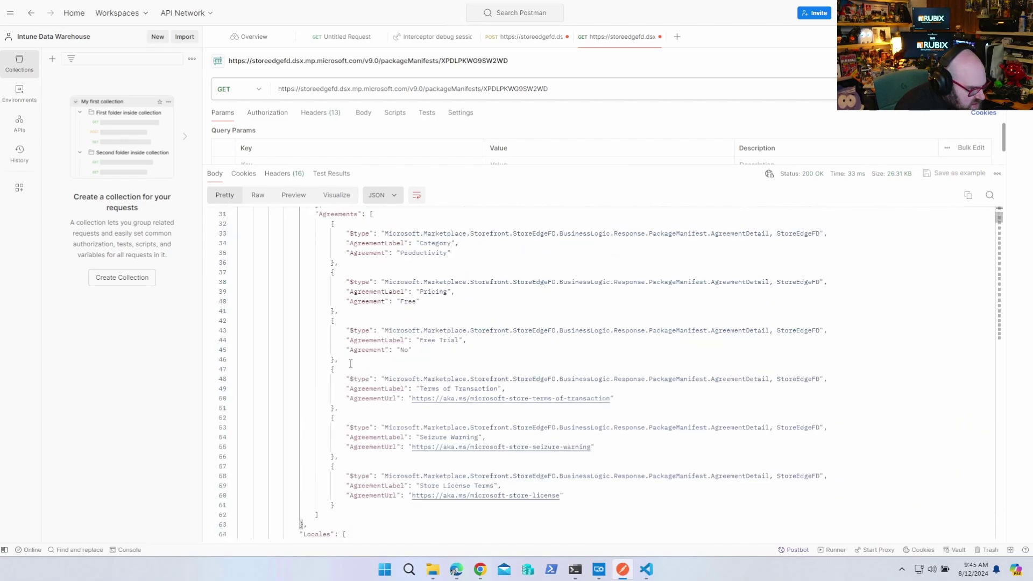
scroll(352, 366, "up", 5)
scroll(354, 367, "down", 1)
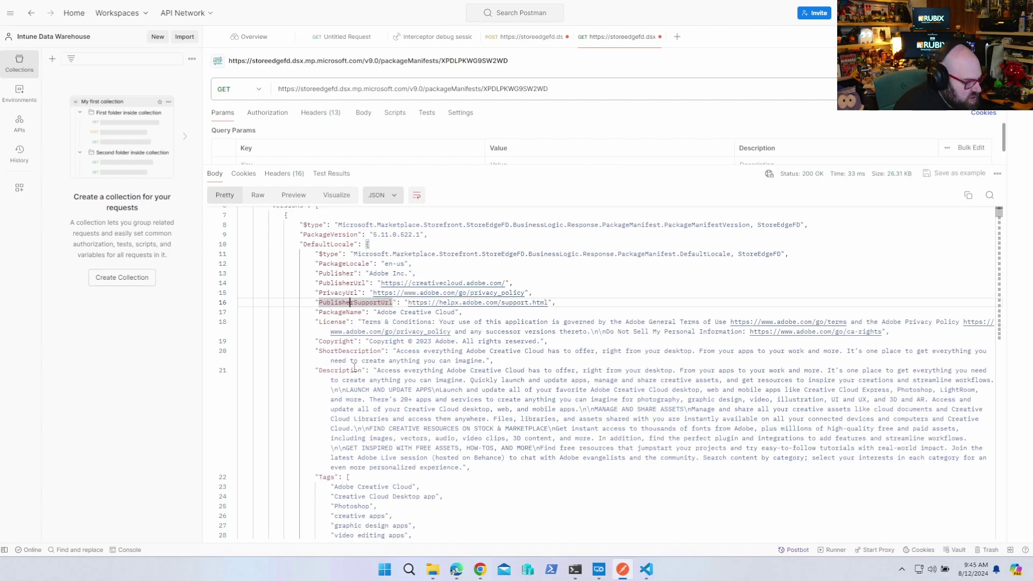
Back in createCloud.JSON in Visual Studio Code, give "developer" the value "Adobe", end it with a comma, and begin a new line.
left_click(646, 569)
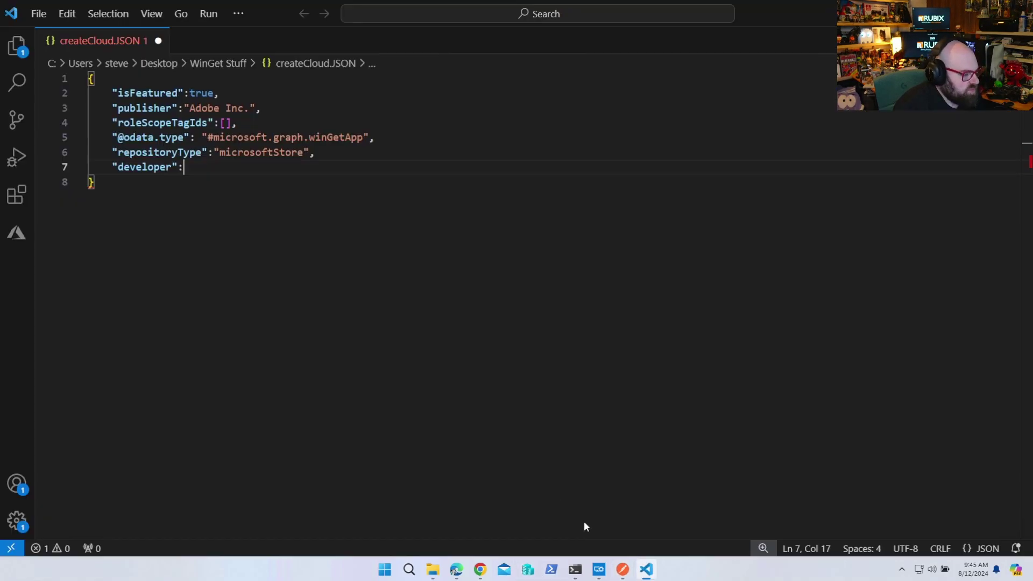
type("\"Adobe\"")
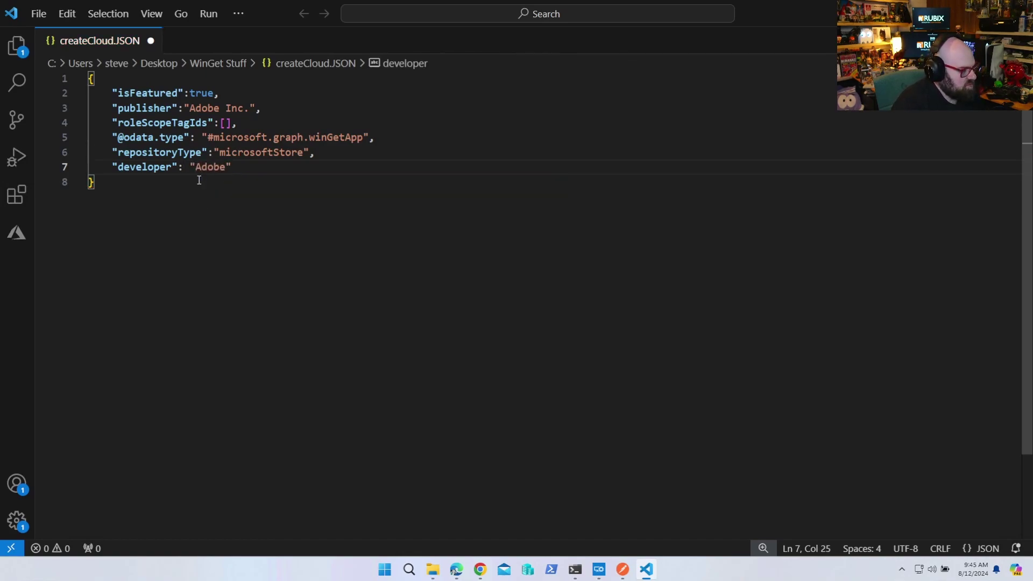
type(",")
key("Return")
Add a "packageIdentifier" key followed by a colon on the line below "developer", leaving out the value.
type("\"packa")
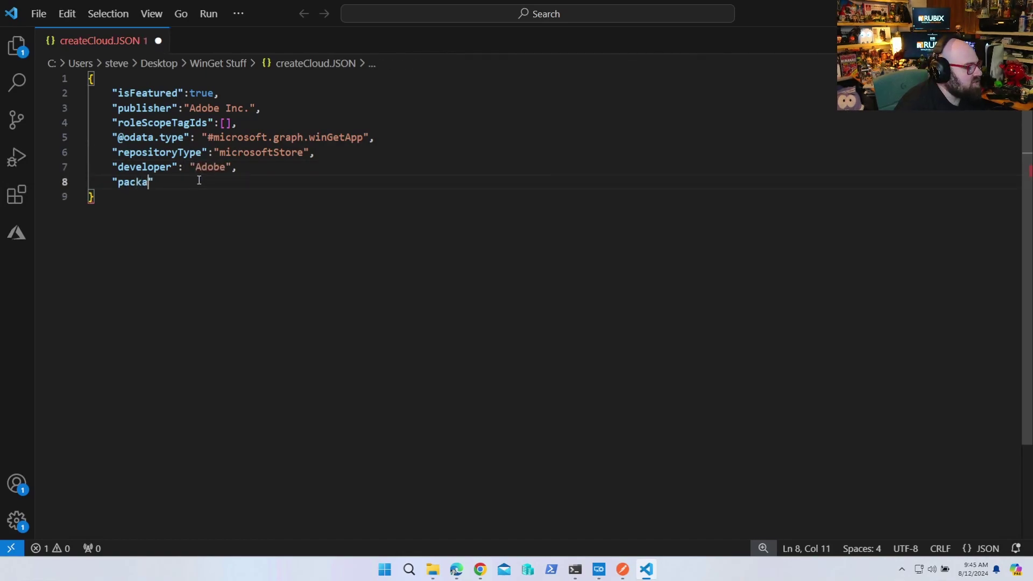
type("geIdentifie")
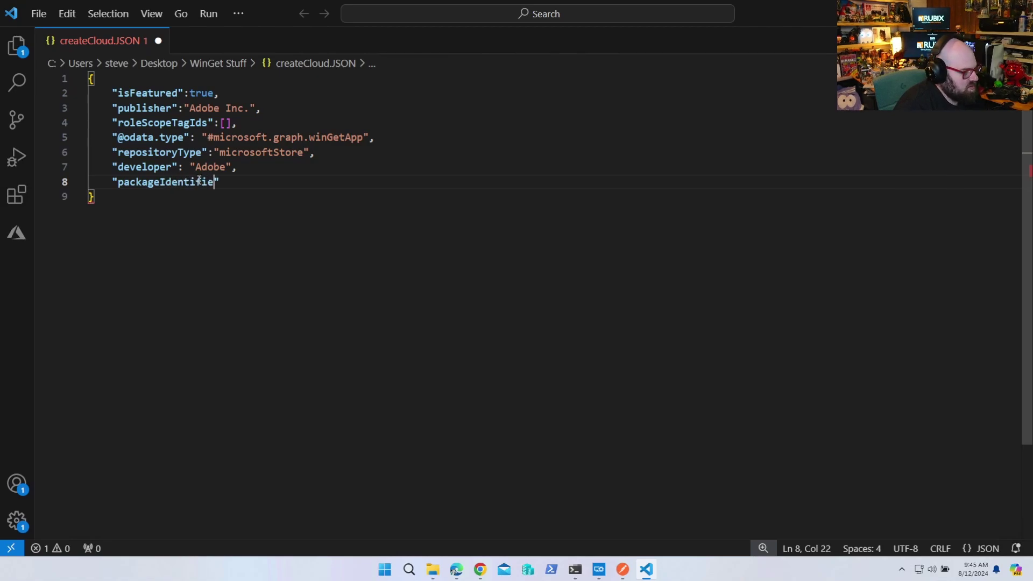
type("r\":")
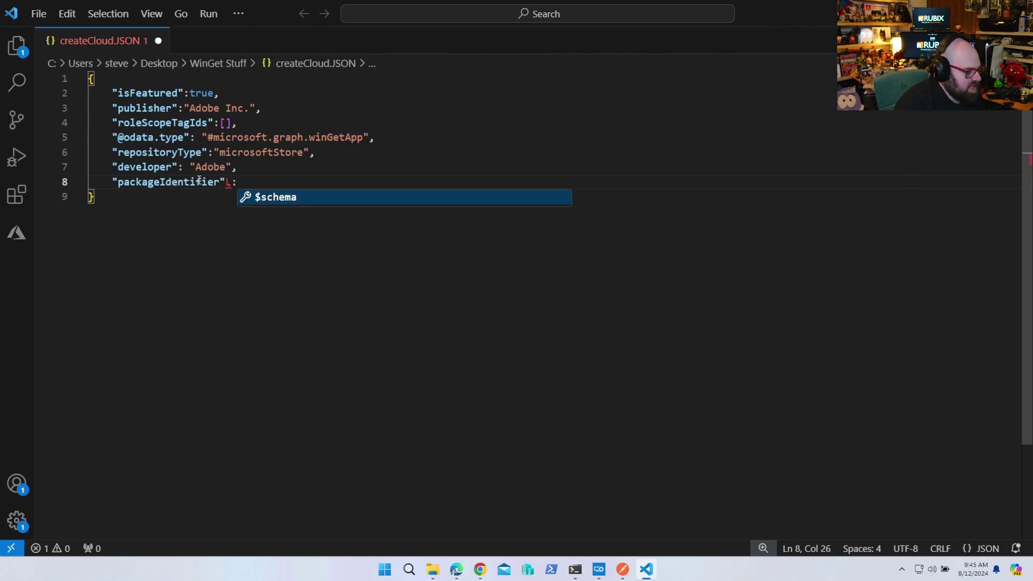
key("BackSpace")
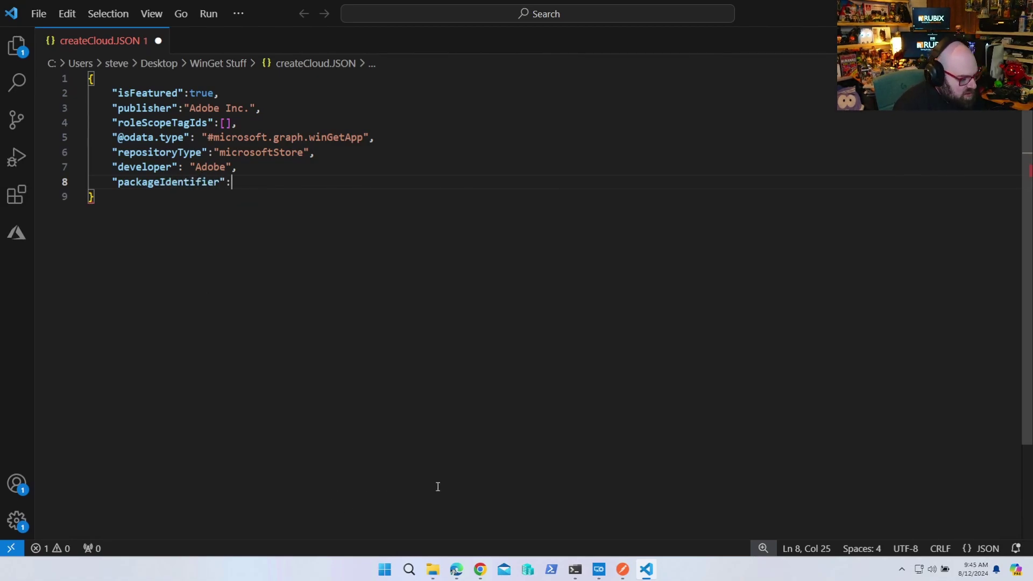
Copy the package ID XPDLPKWG9SW2WD from Postman's request URL into createCloud.JSON as the quoted "packageIdentifier" value, add a comma, and begin a new line.
left_click(622, 570)
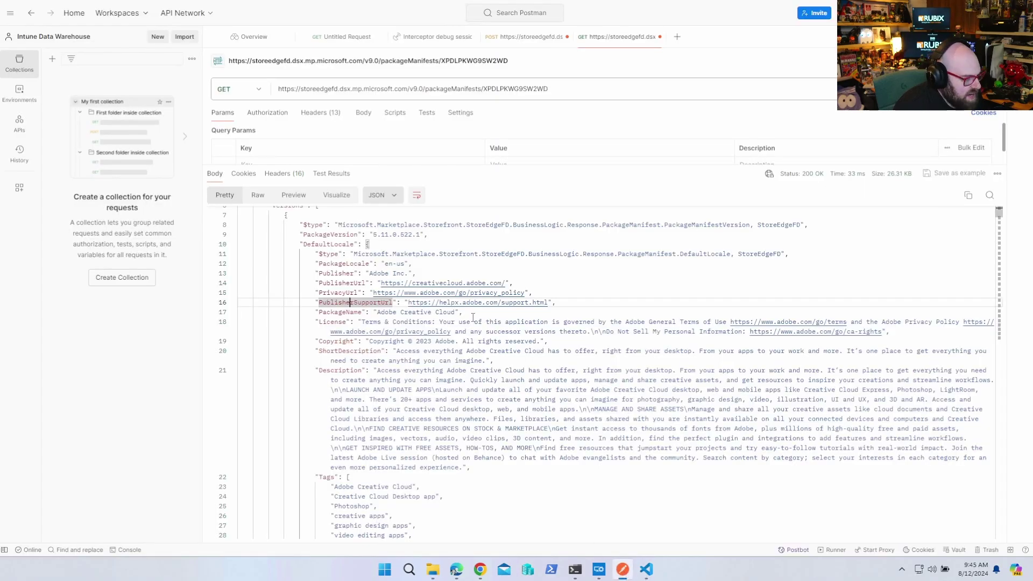
double_click(562, 88)
left_click(520, 89)
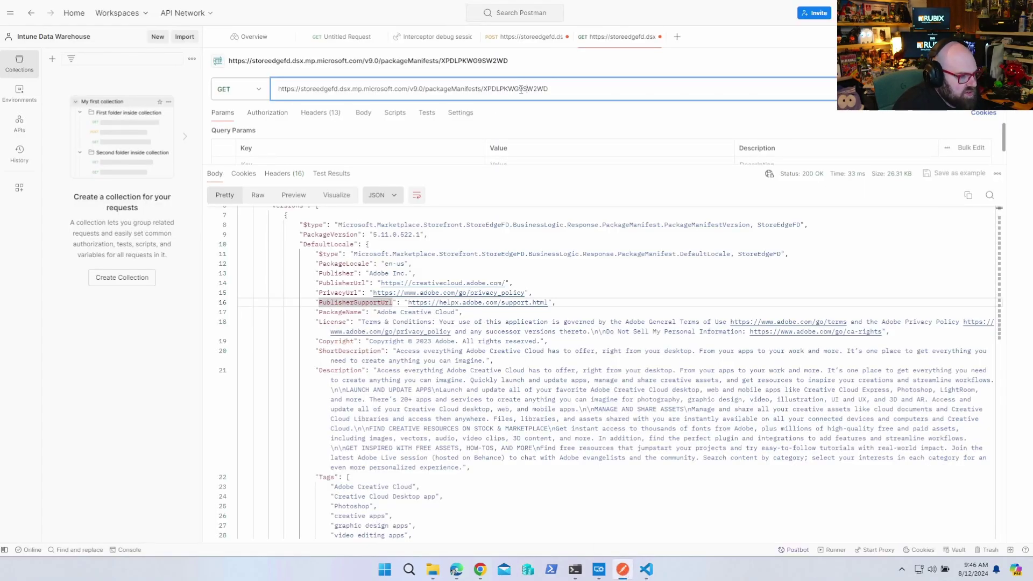
double_click(521, 89)
key("ctrl+c")
left_click(646, 569)
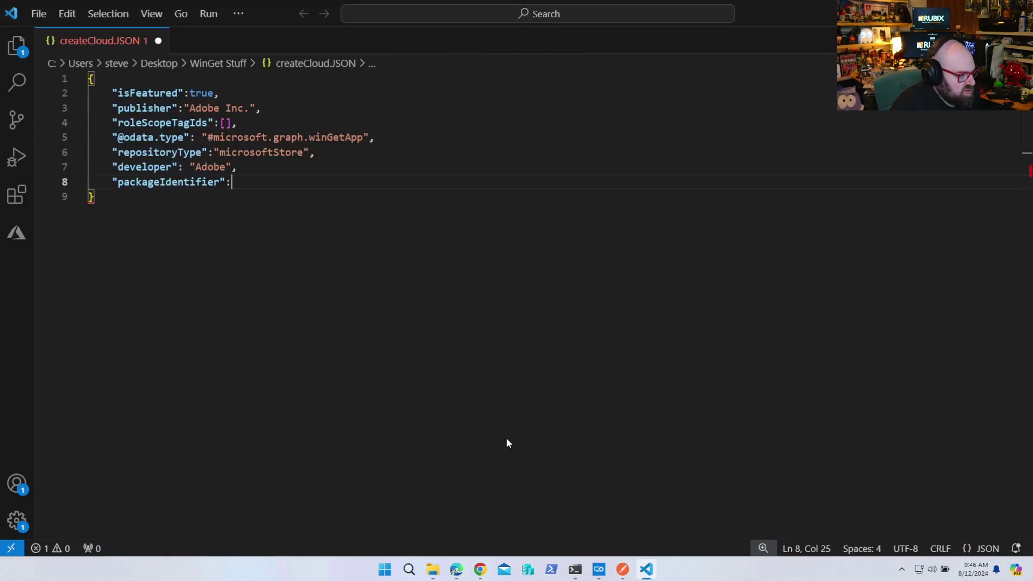
type("\"")
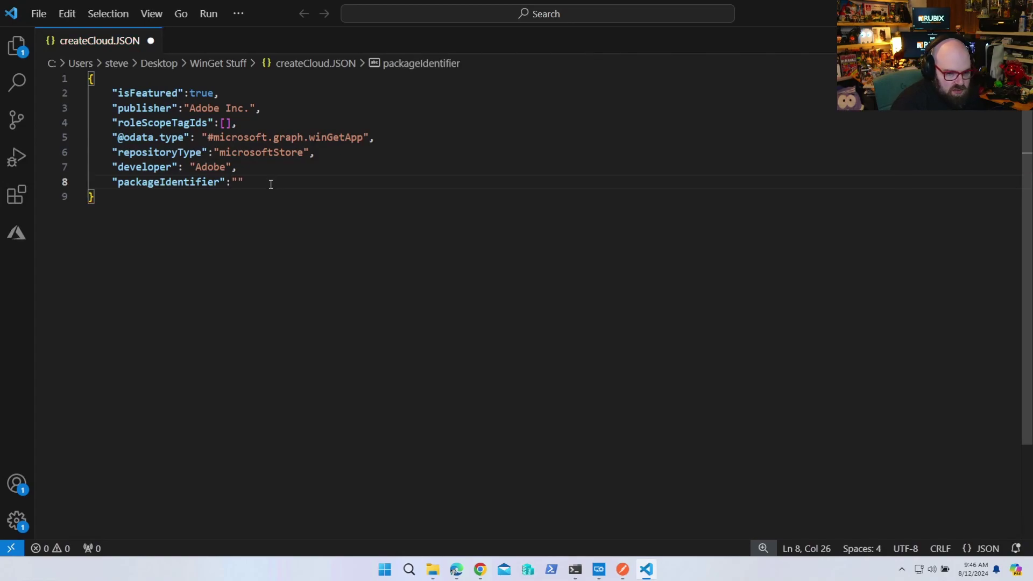
key("ctrl+v")
type("\"")
type(",")
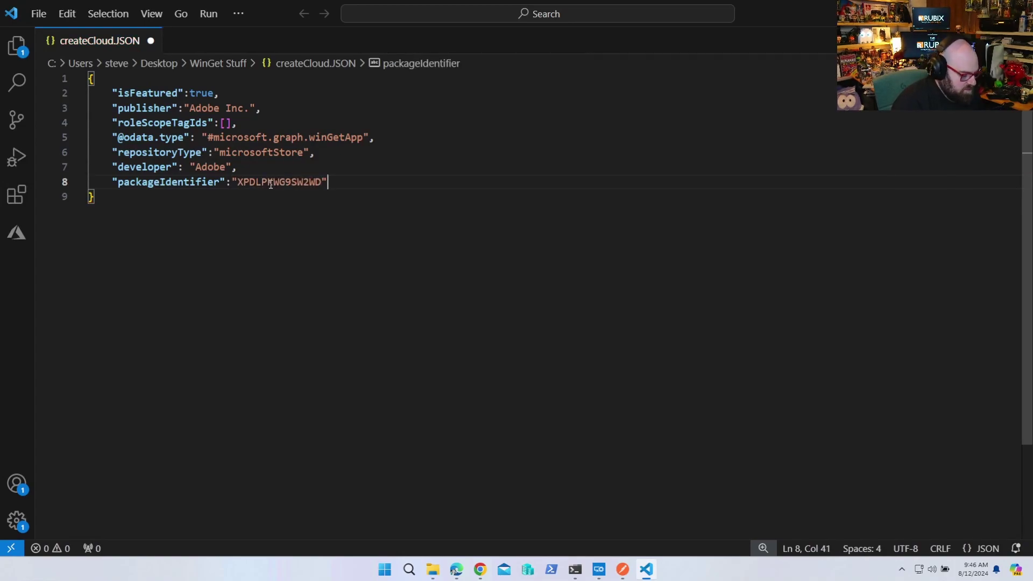
key("Return")
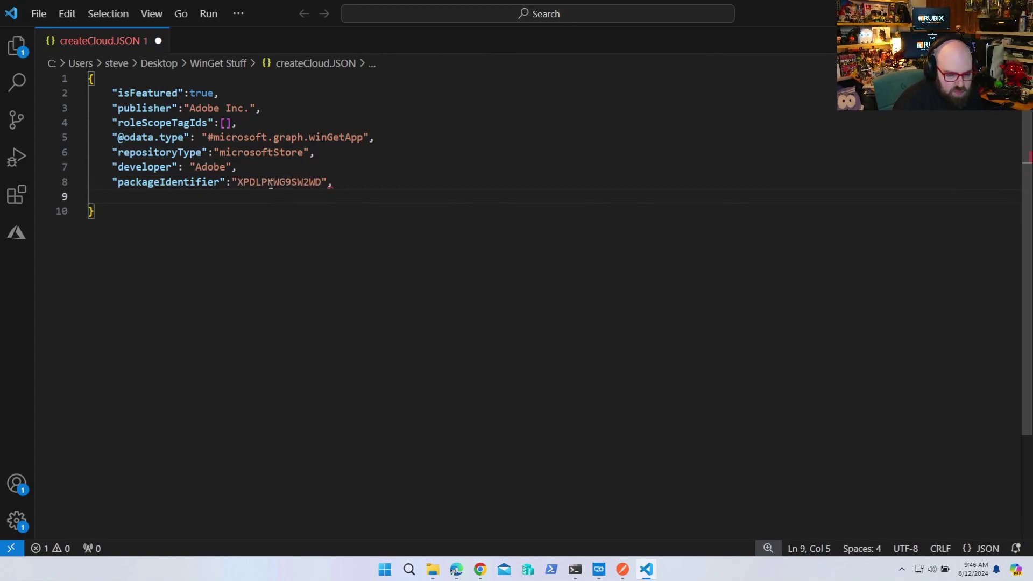
Add an "installExperience" key followed by a colon on the line below "packageIdentifier".
type("\"")
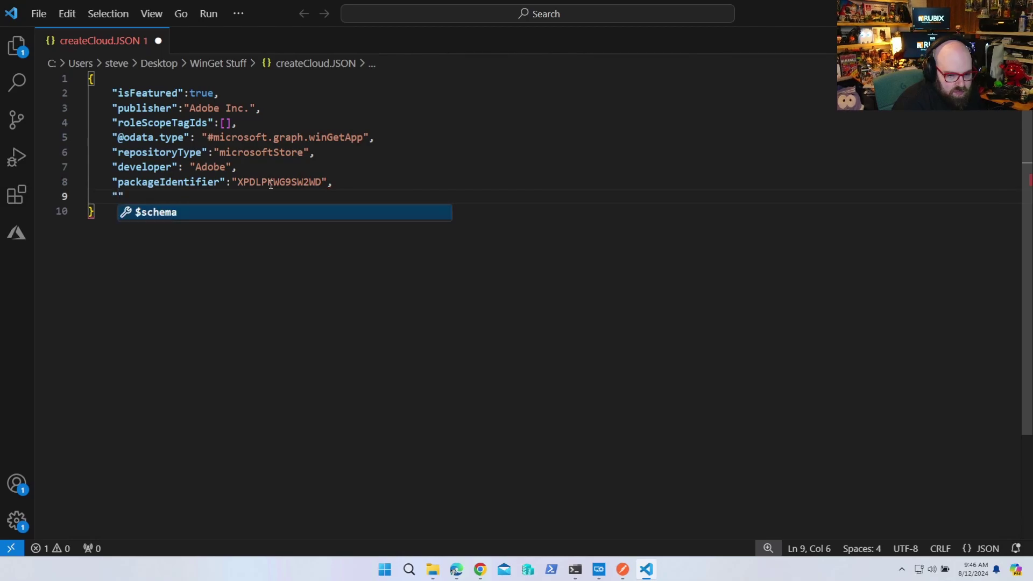
type("installExperience\"")
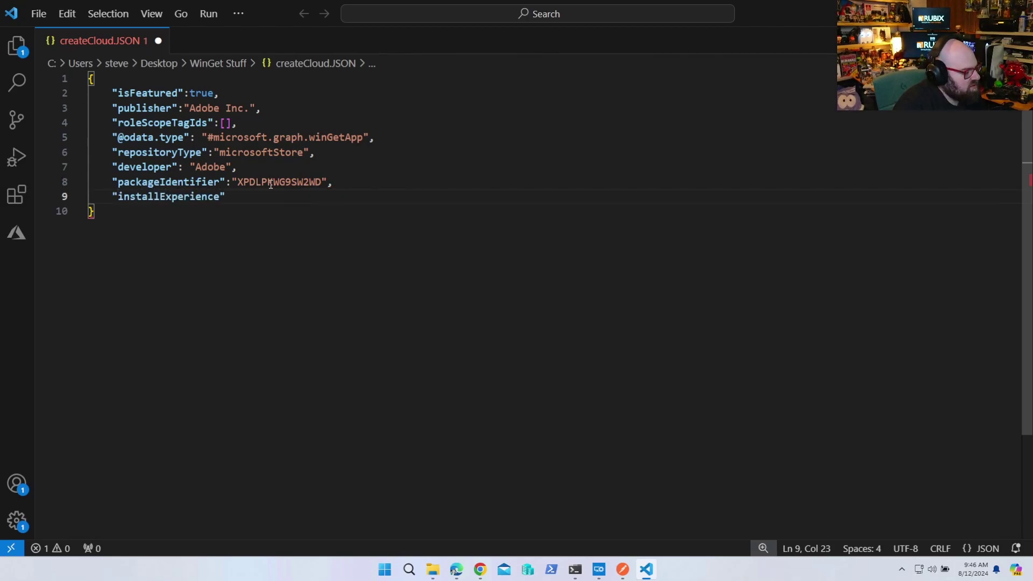
type(":")
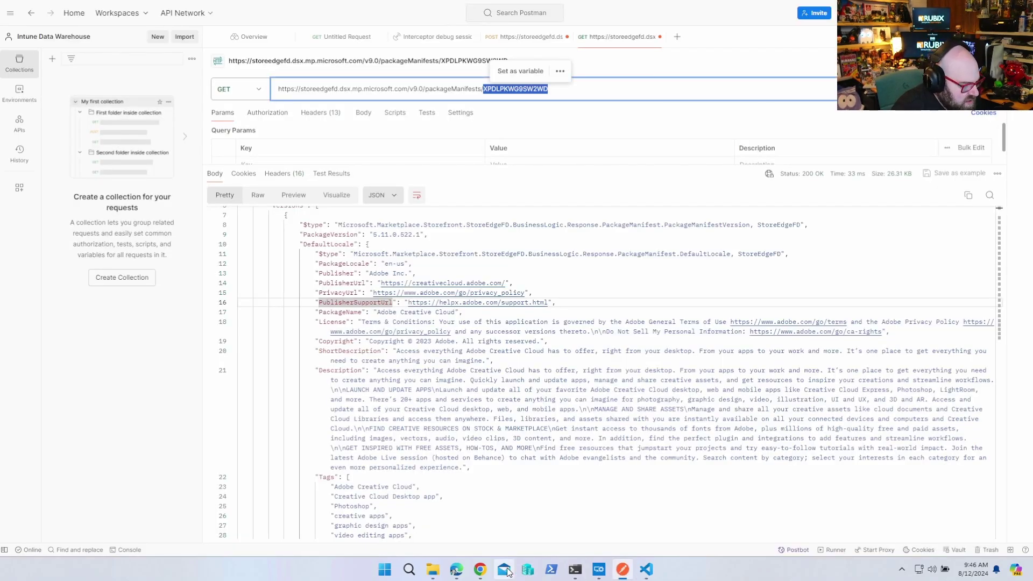
Copy the whole "installExperience" block, containing "runAsAccount": "system", from the end of the VLC response in Graph Explorer.
left_click(480, 570)
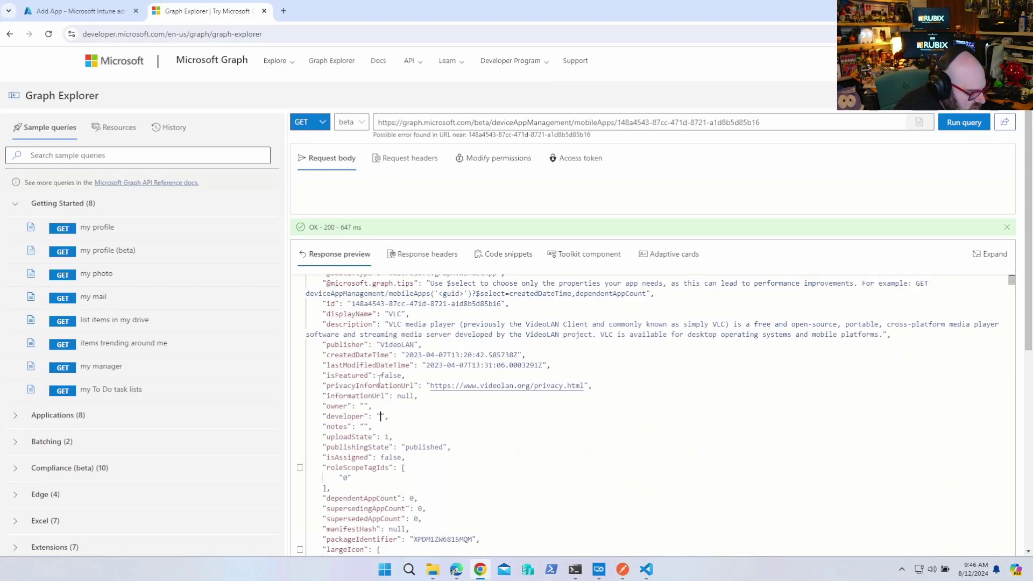
scroll(355, 395, "down", 2)
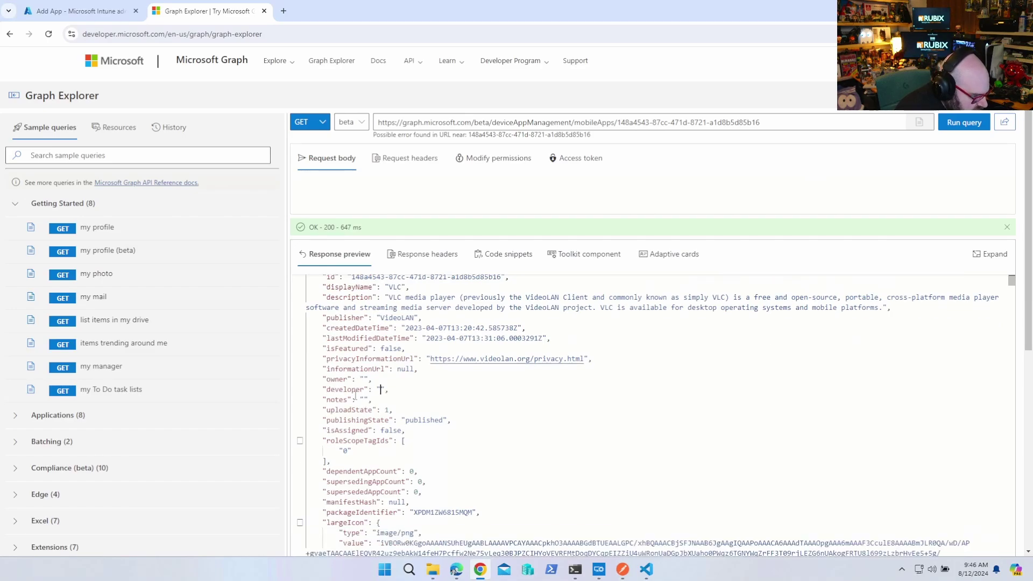
scroll(361, 487, "up", 3)
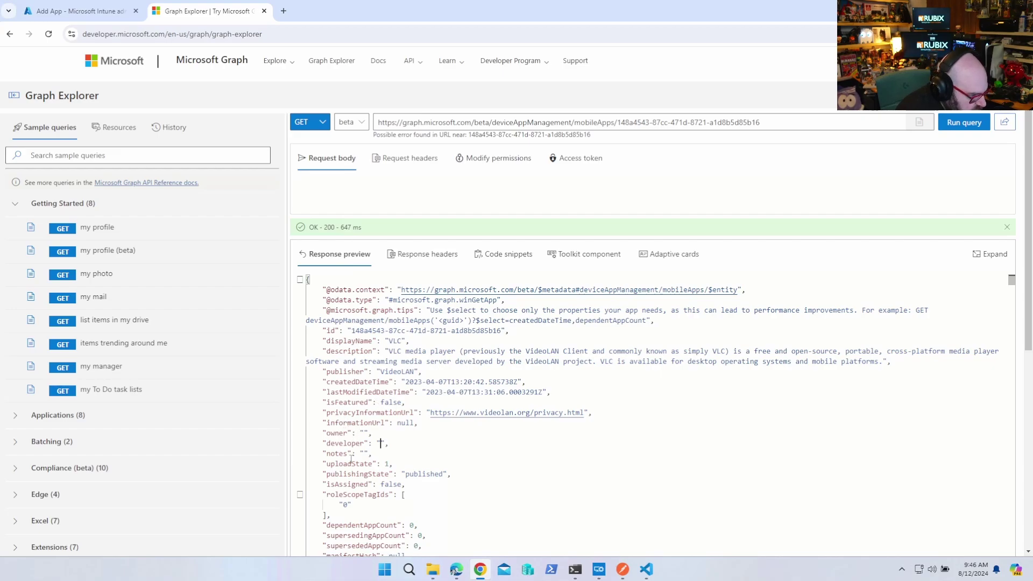
scroll(351, 459, "down", 15)
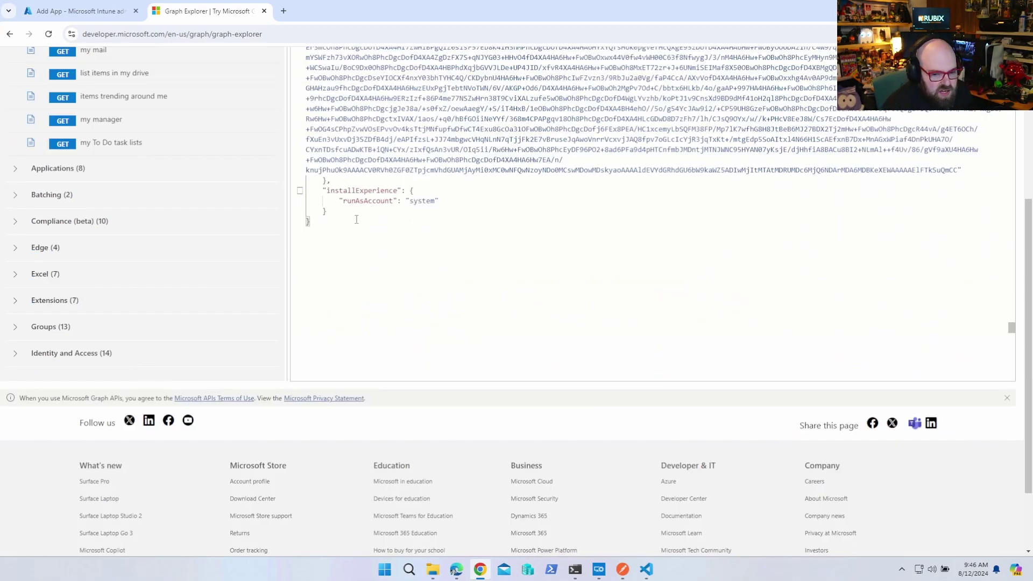
left_click_drag(334, 212, 305, 190)
key("ctrl+c")
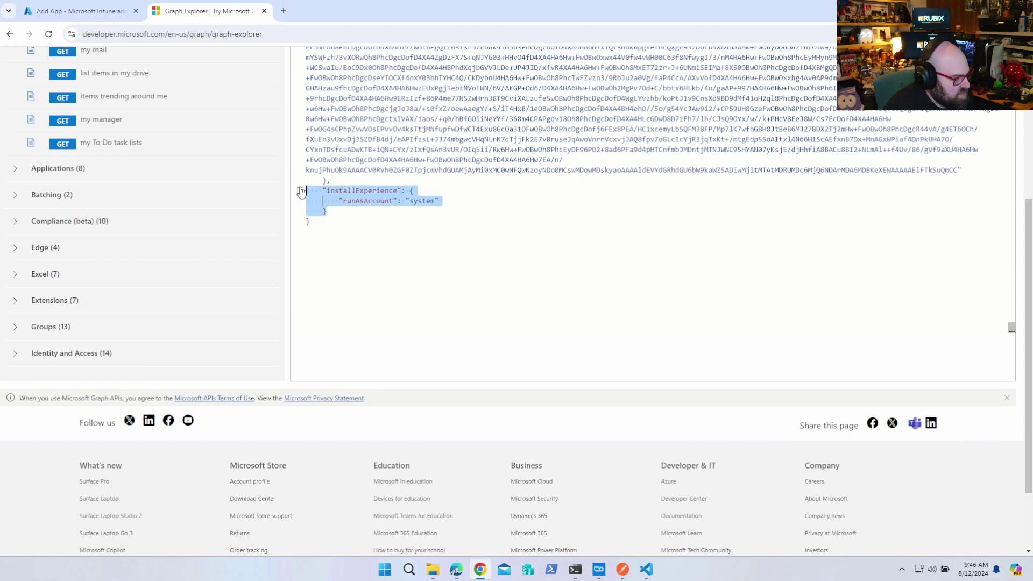
In createCloud.JSON, replace the incomplete "installExperience" line with the copied block, end the block with a comma, and begin a new line.
left_click(647, 570)
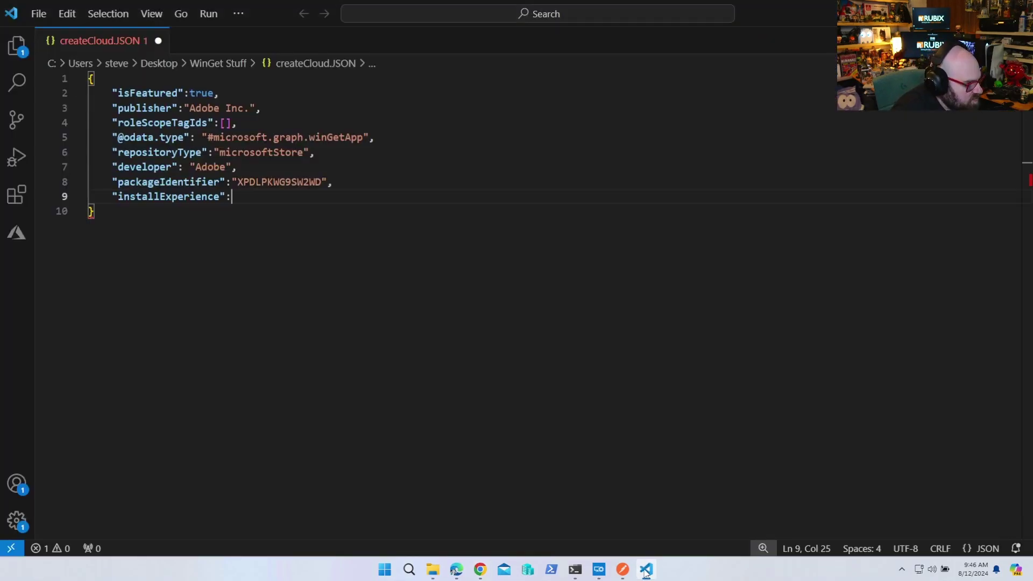
key("BackSpace")
key("BackSpace")
key("BackSpace")
key("BackSpace")
key("BackSpace")
key("BackSpace")
key("BackSpace")
key("BackSpace")
key("BackSpace")
key("BackSpace")
key("BackSpace")
key("BackSpace")
key("BackSpace")
key("BackSpace")
key("BackSpace")
key("BackSpace")
key("BackSpace")
key("BackSpace")
key("BackSpace")
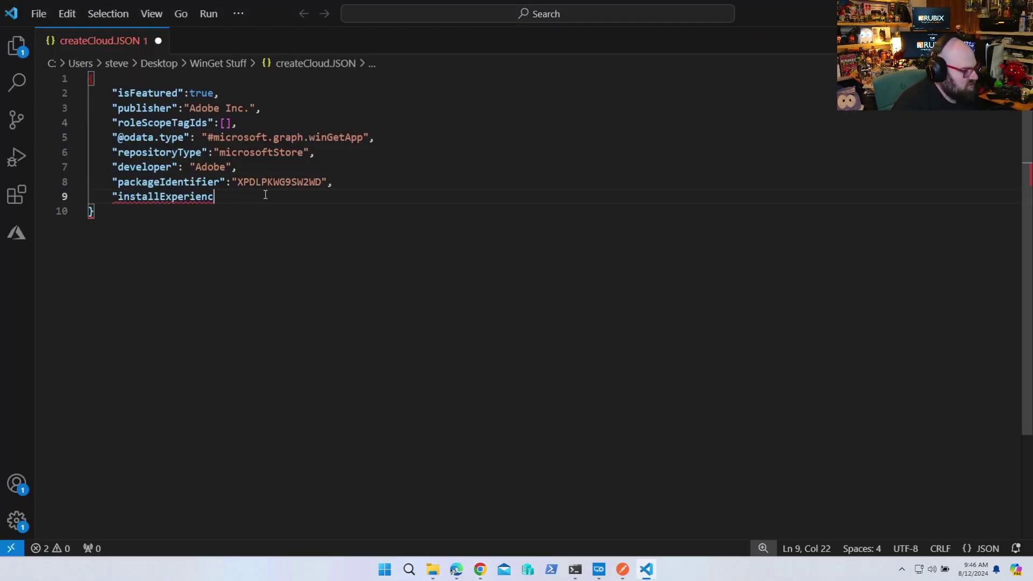
key("ctrl+v")
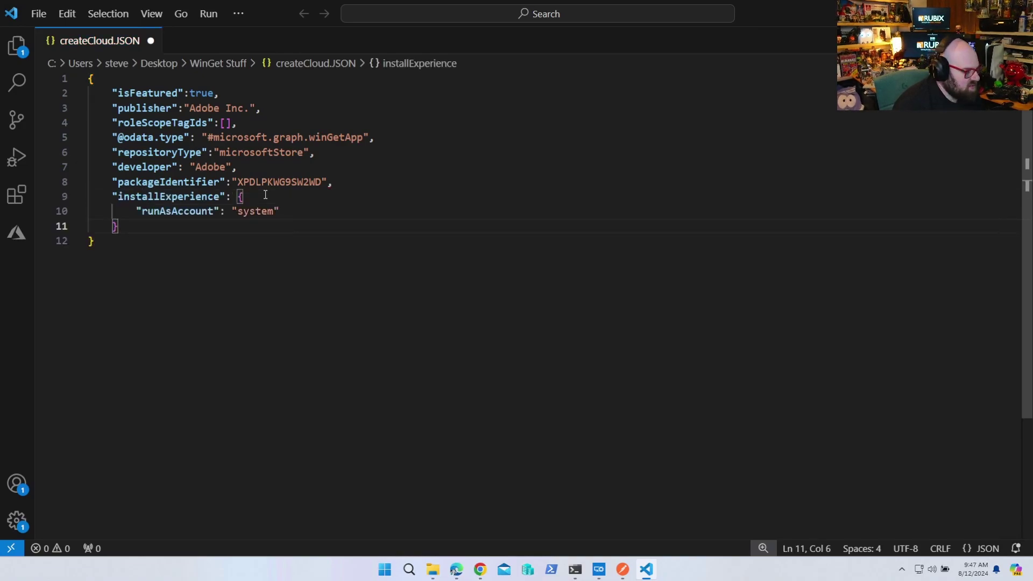
type(",")
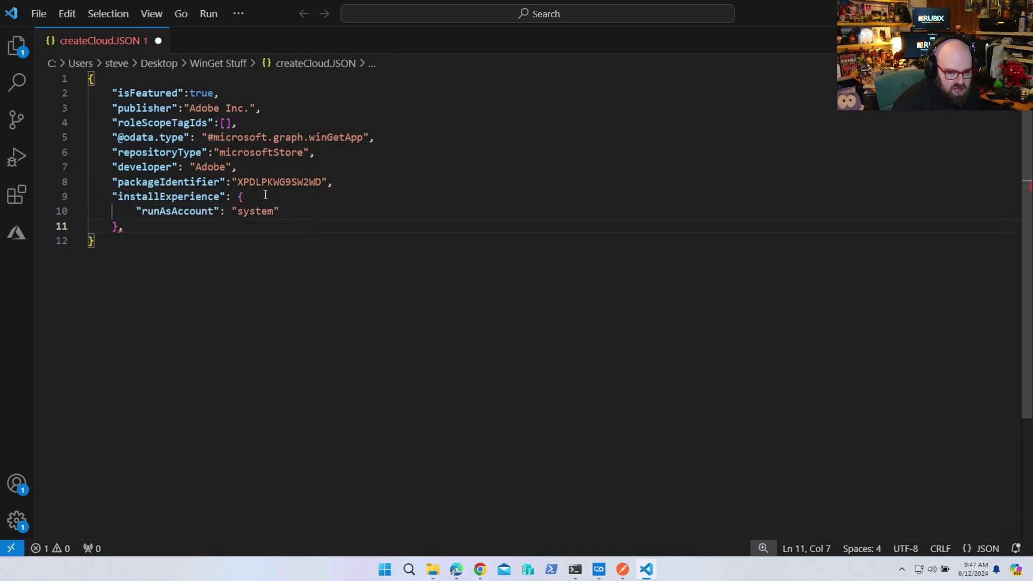
key("Return")
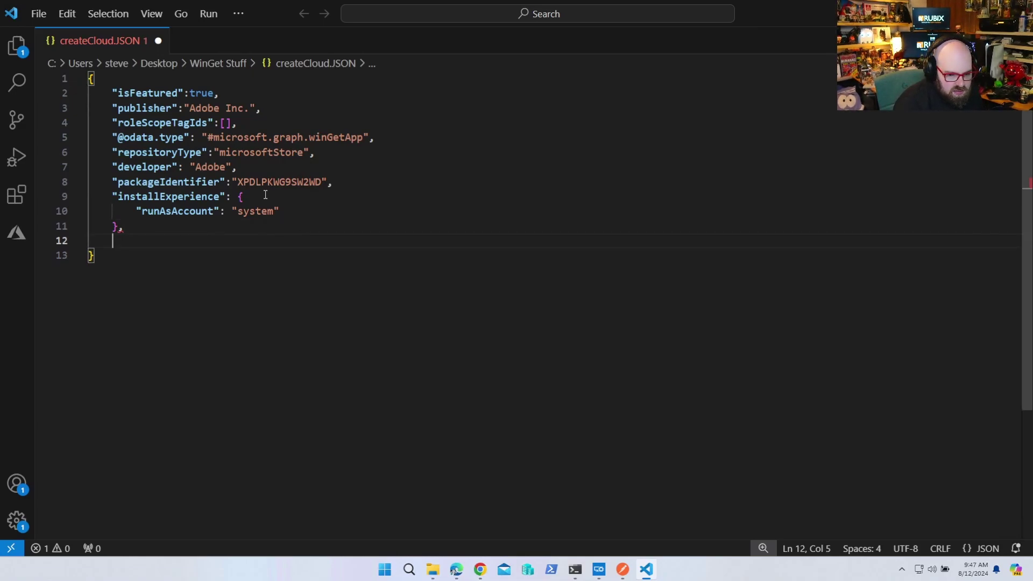
Add a "privacyInformationUrl" key followed by a colon on the line below the "installExperience" block.
type("\"priva")
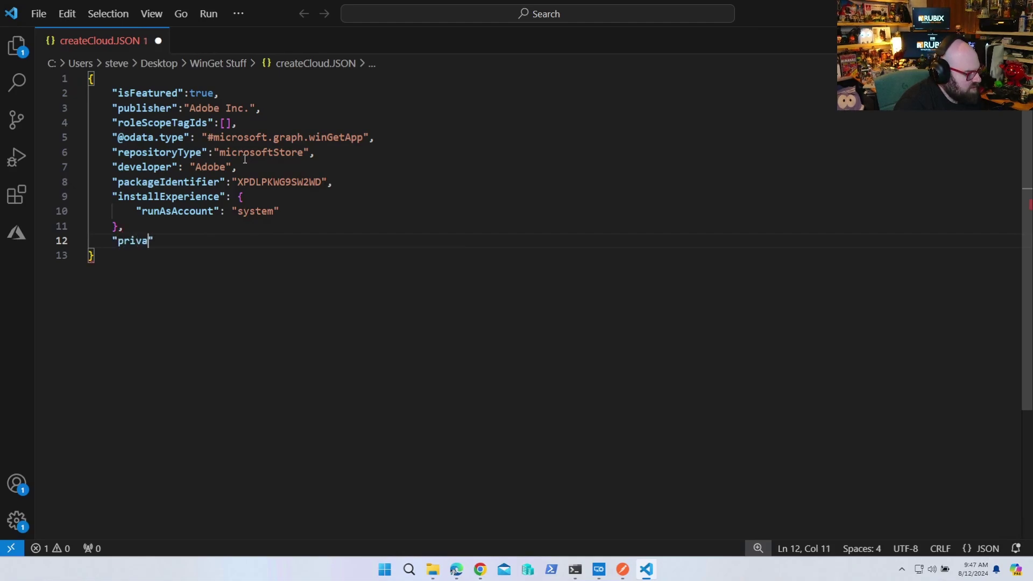
type("cyInforma")
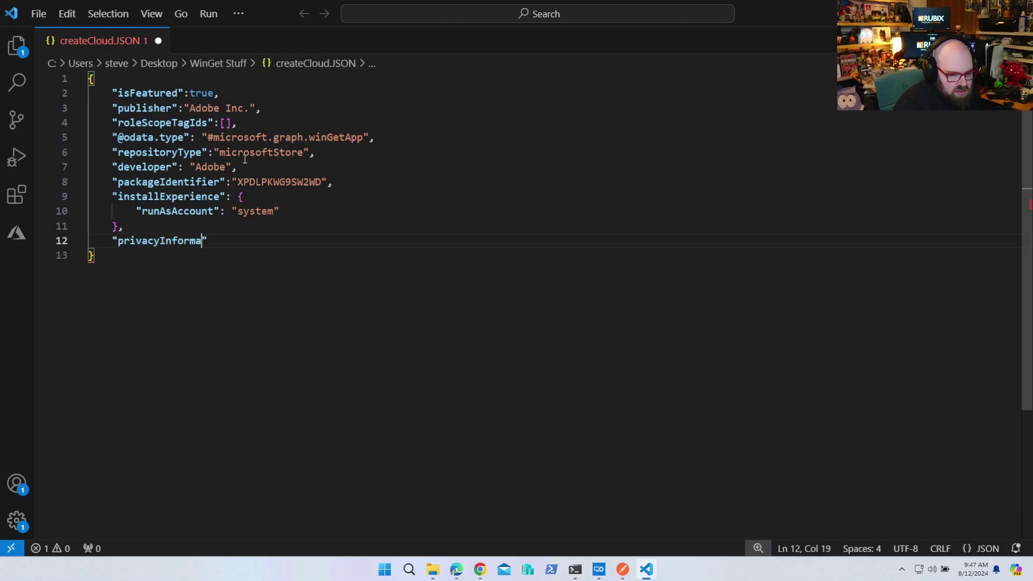
type("tionUrl")
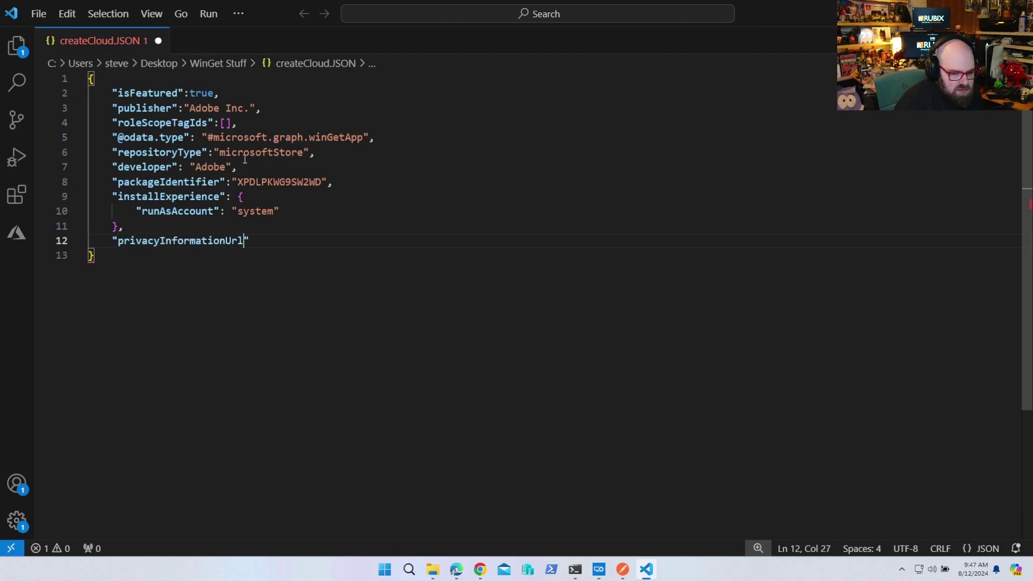
type("\"")
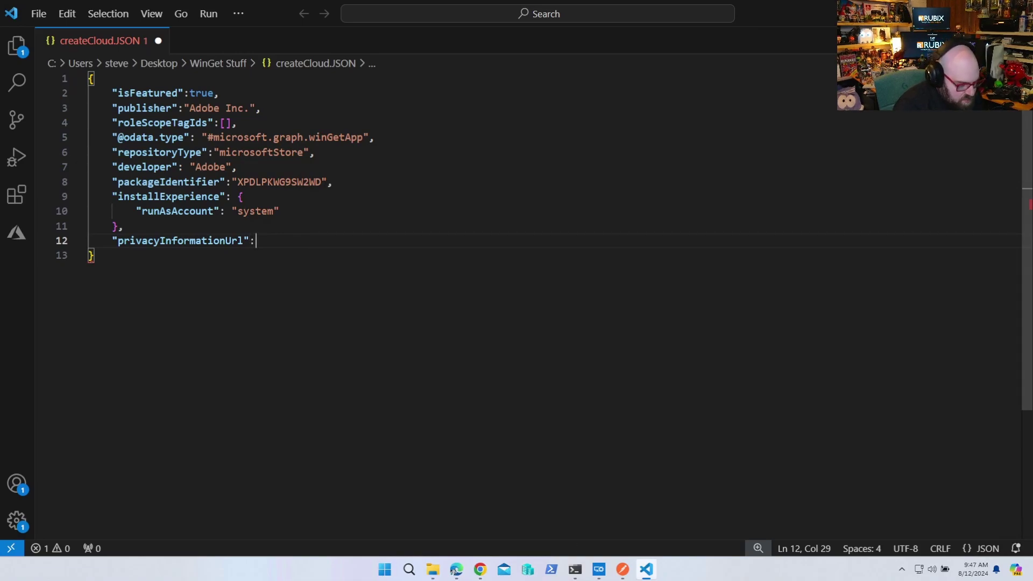
left_click(622, 569)
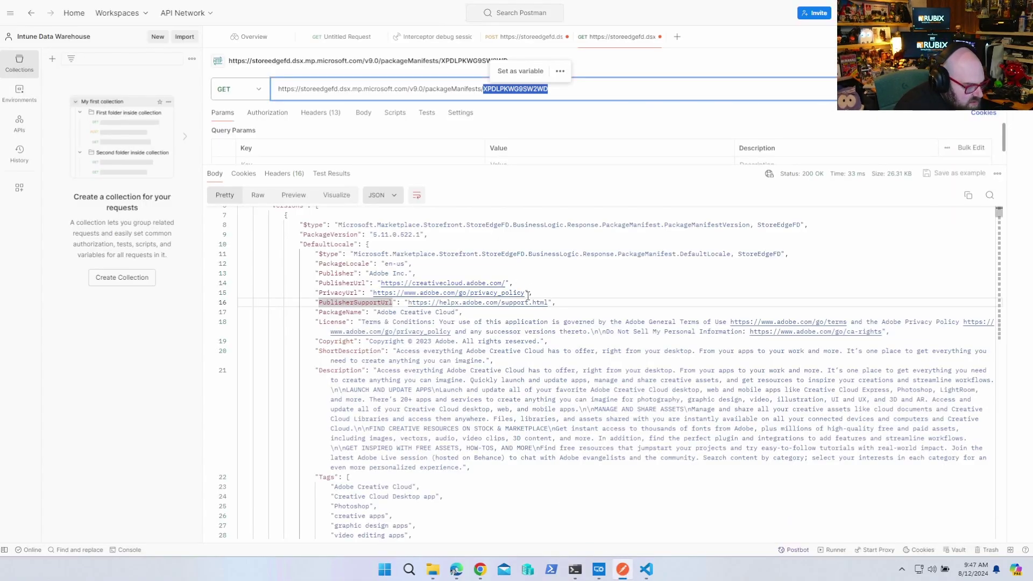
left_click_drag(526, 293, 380, 293)
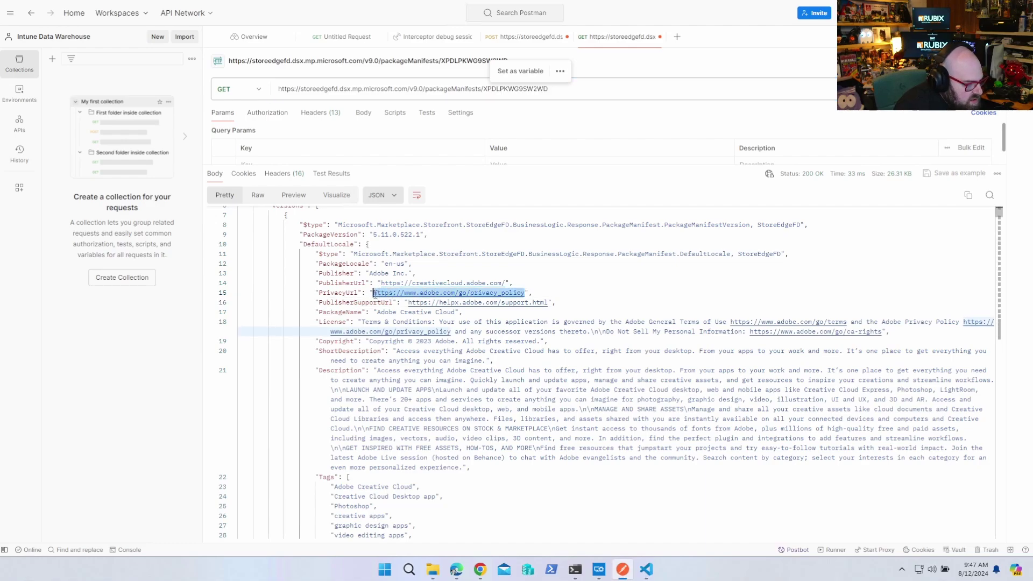
left_click(647, 570)
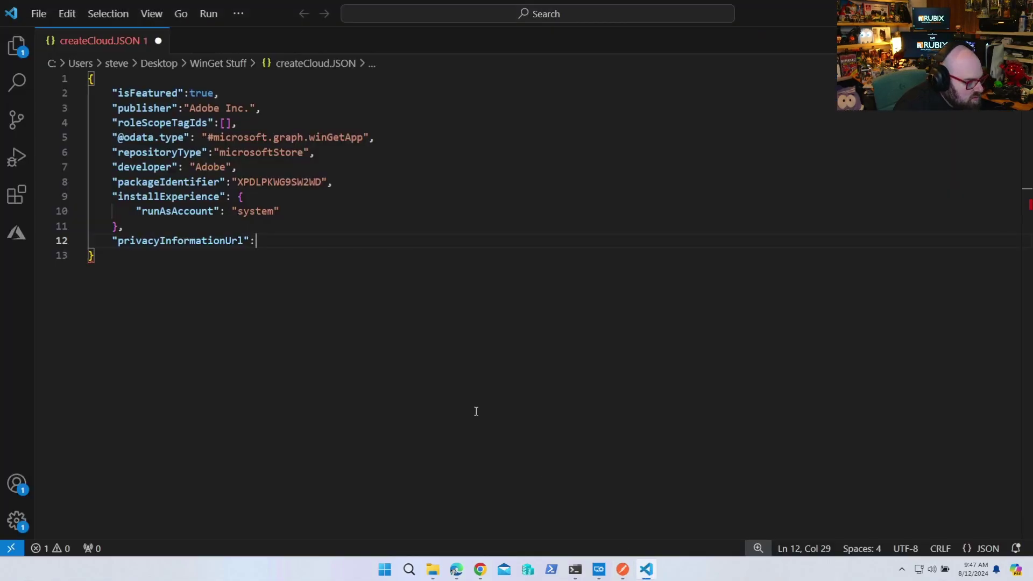
type("\"")
type("https://www.adobe.com/go/privacy_policy")
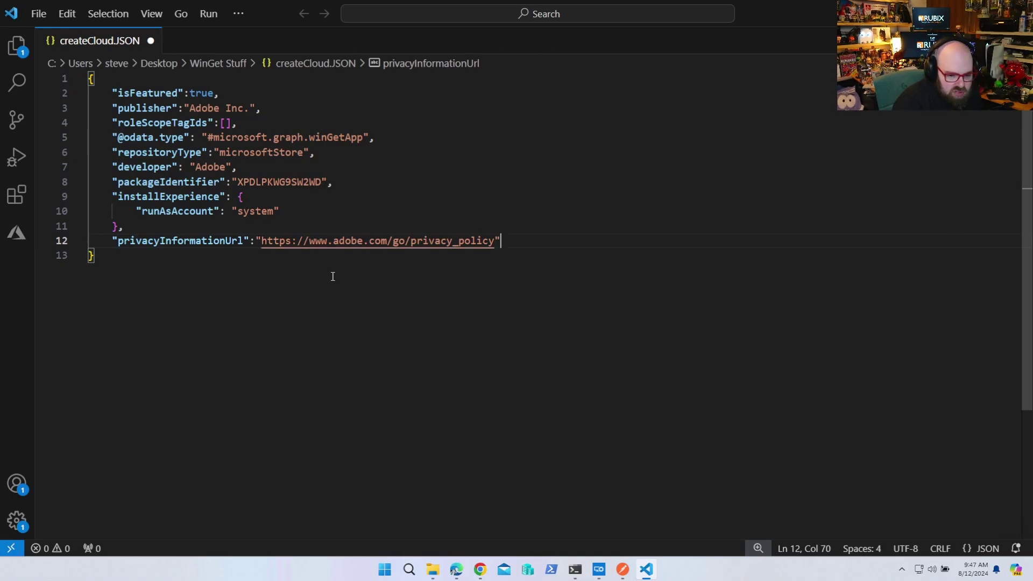
type(",")
key("Return")
Add a "largeIcon" key with an empty object in braces and open a blank line inside it.
type("\"")
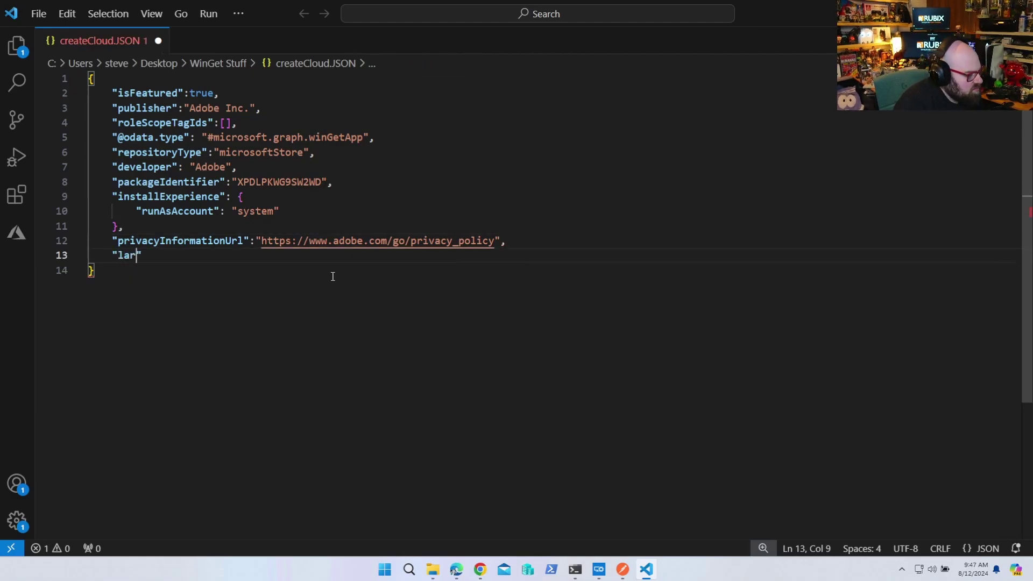
type("largeIcon\":")
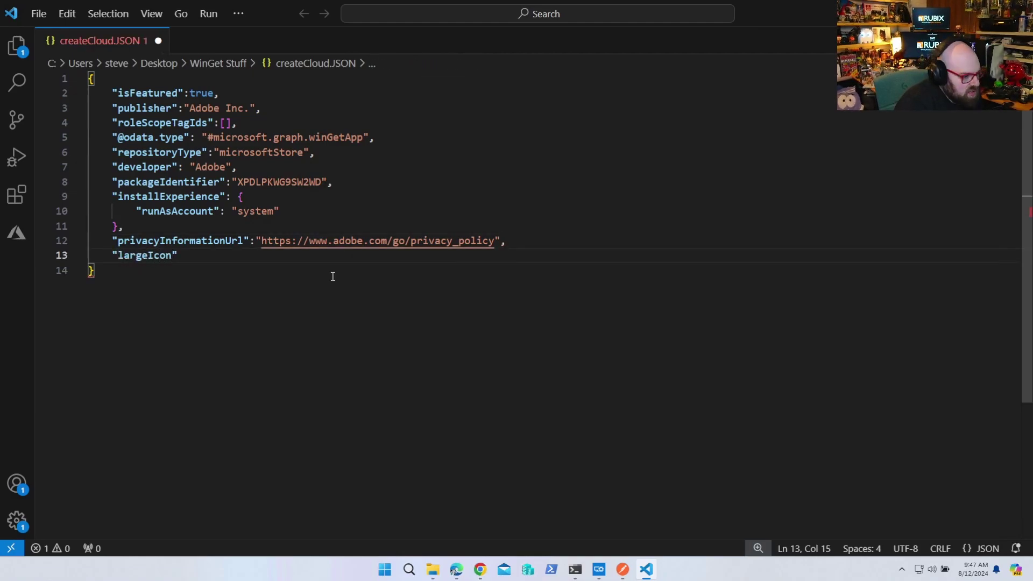
type("{")
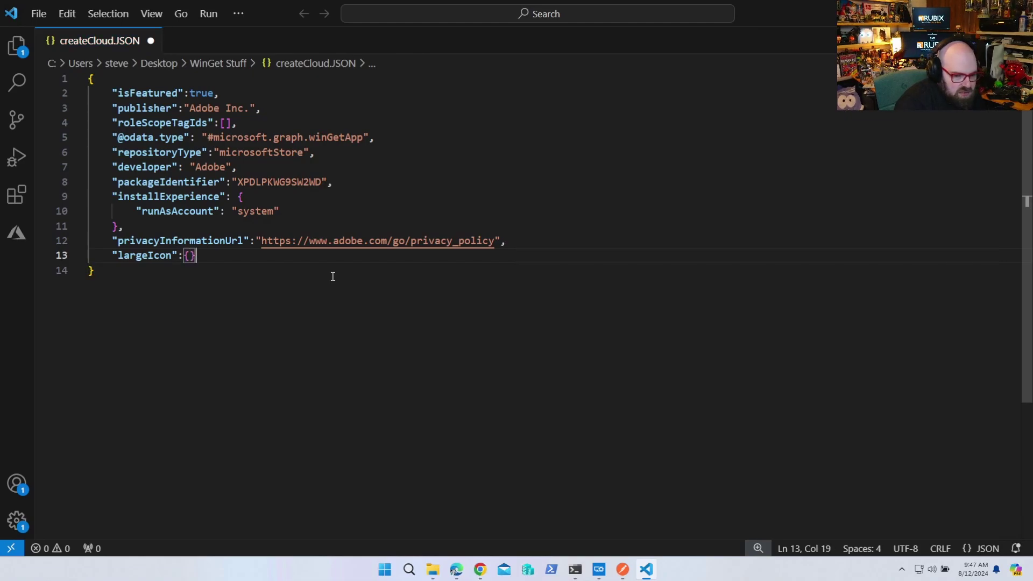
key("Return")
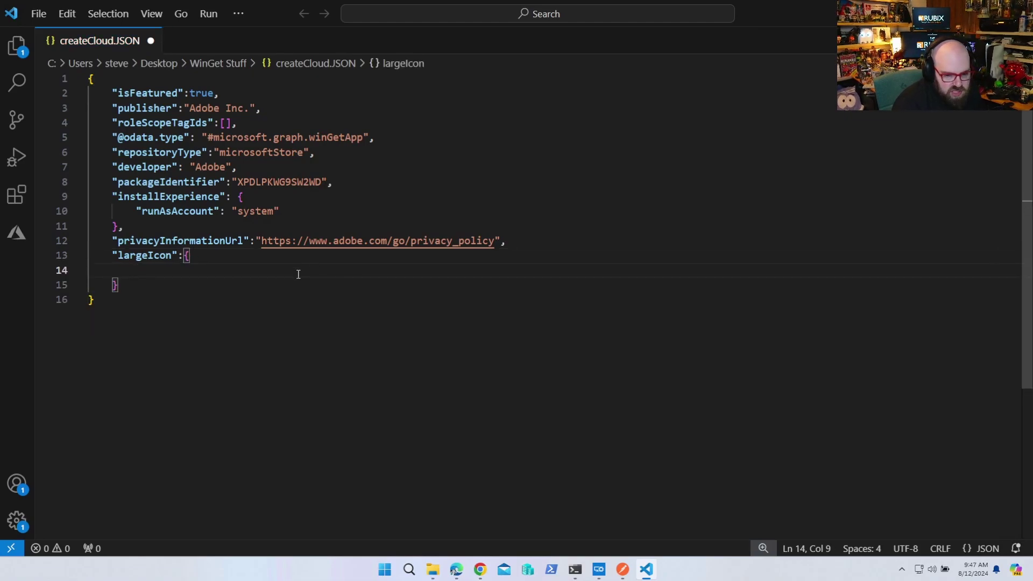
type("\"")
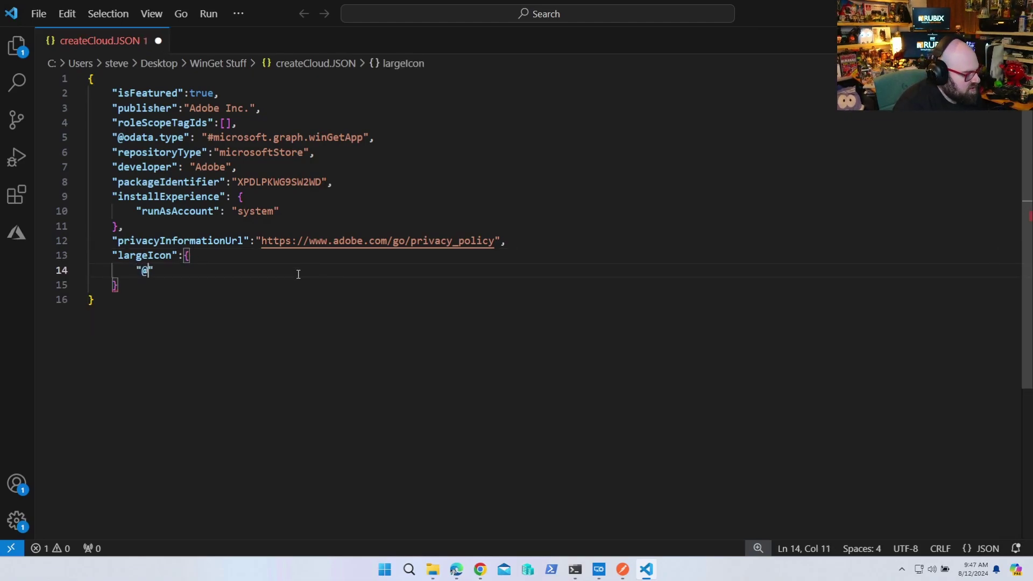
type("@odata.type\":")
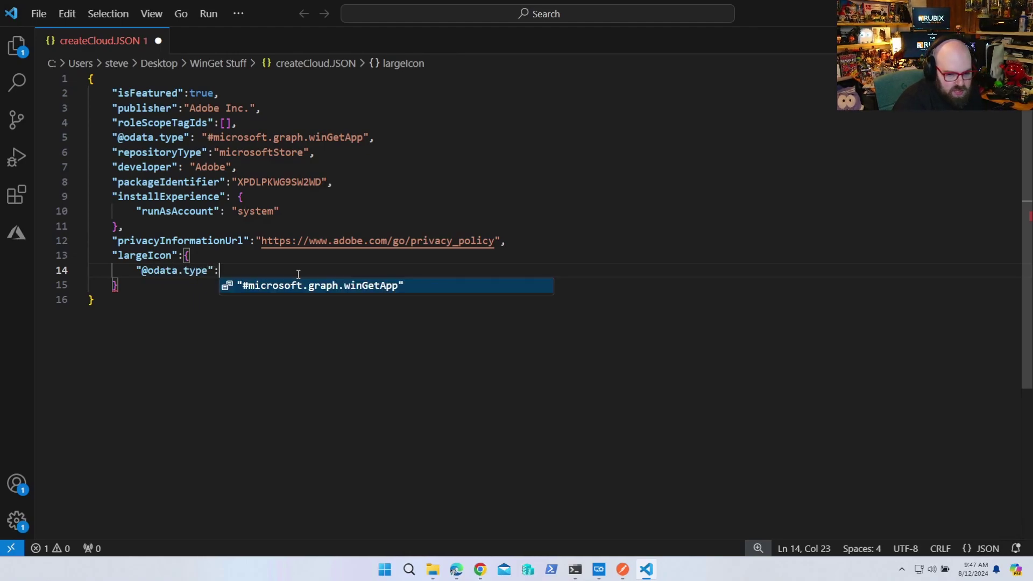
type("\"")
type("#microsoft.")
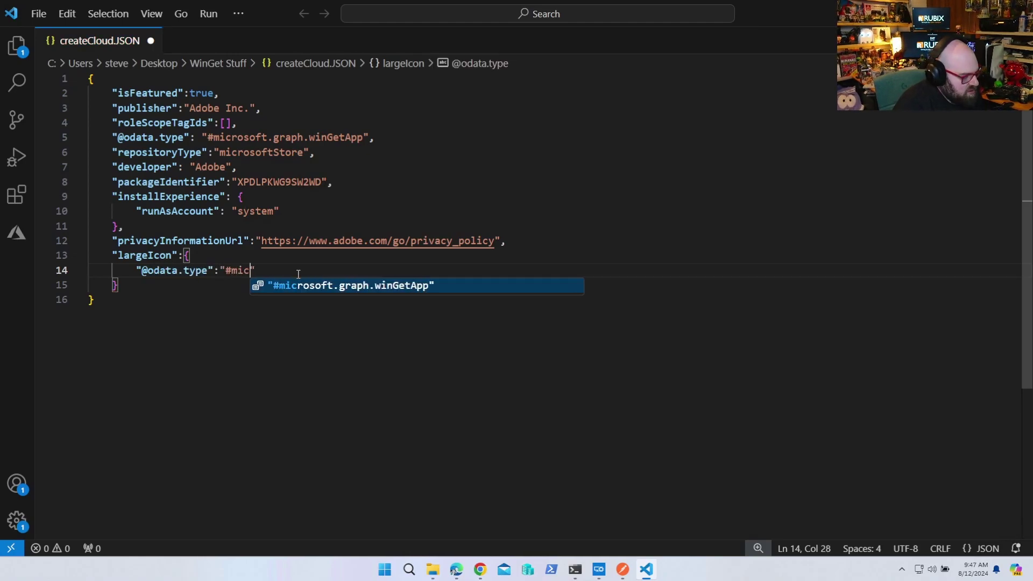
type("graph.mimeCon")
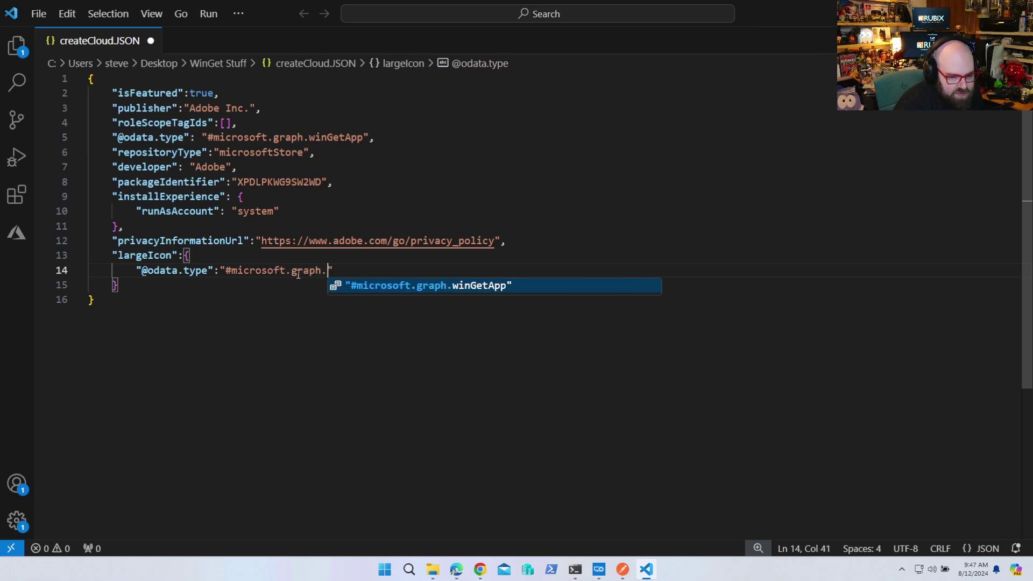
type("tent")
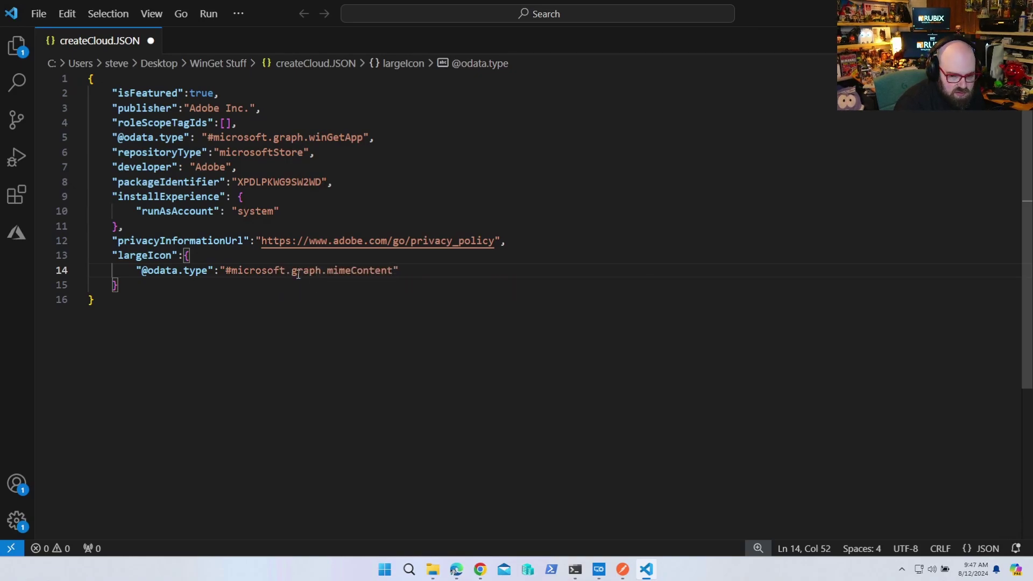
key("End")
type(",")
key("Return")
Complete the "largeIcon" object with "value" set to null and "type" set to "string".
type("\"va")
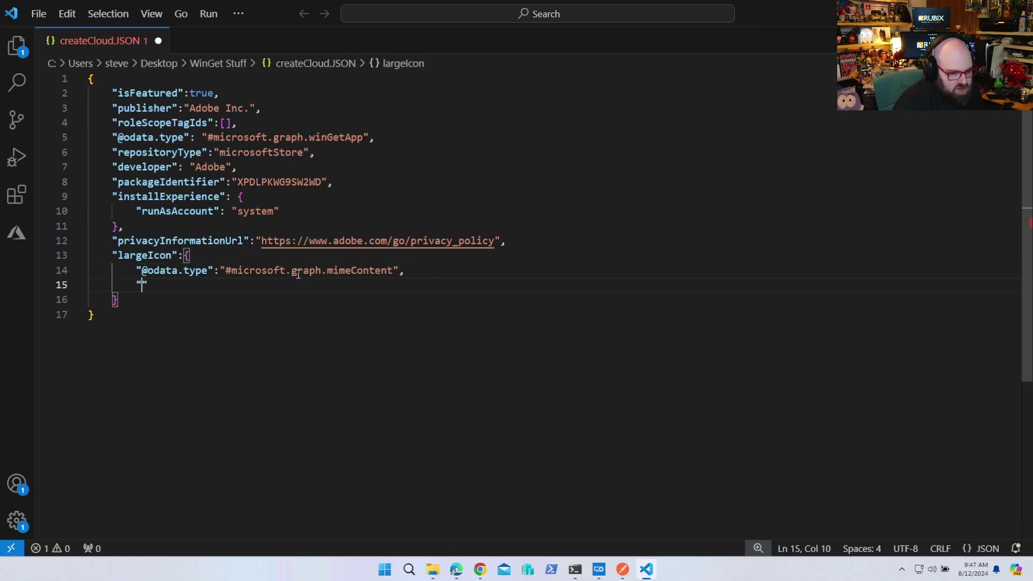
type("lue\":null")
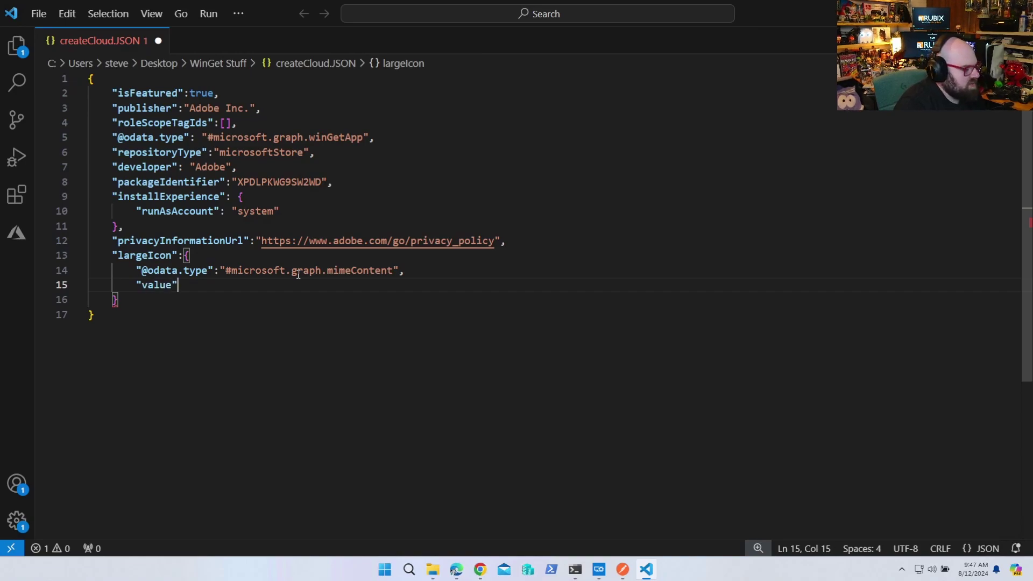
type(",")
key("Return")
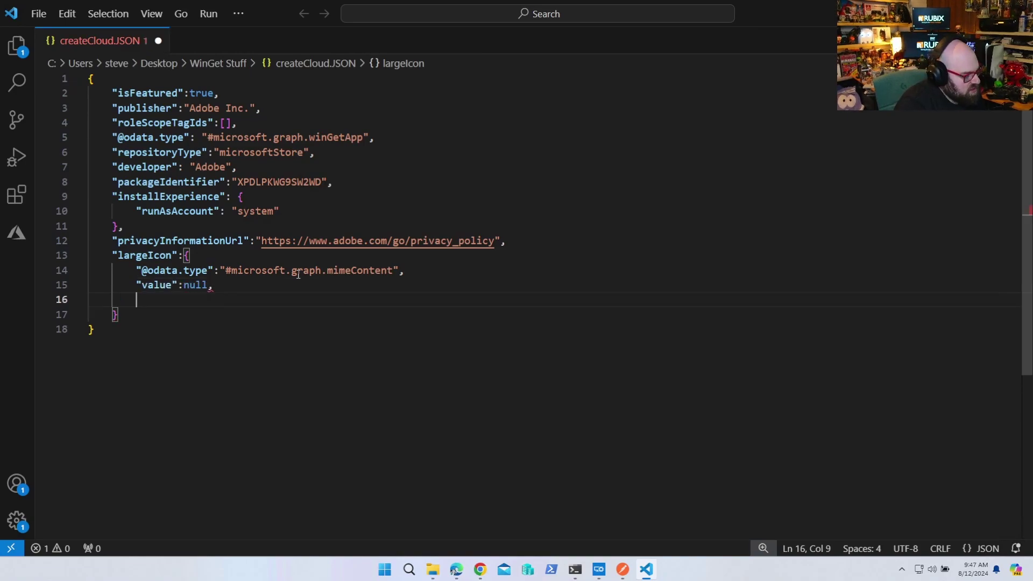
type("\"type\"")
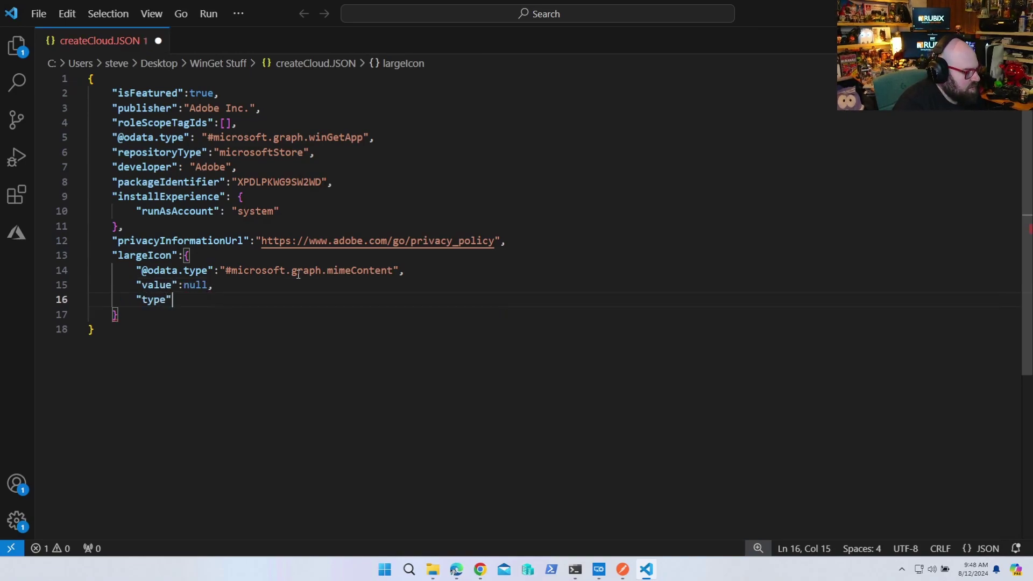
type(":\"string")
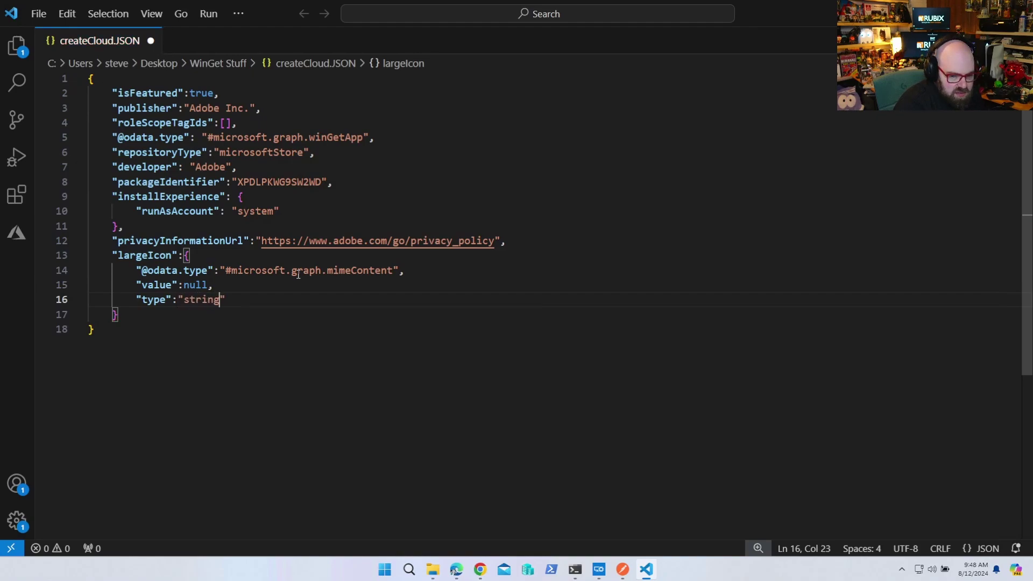
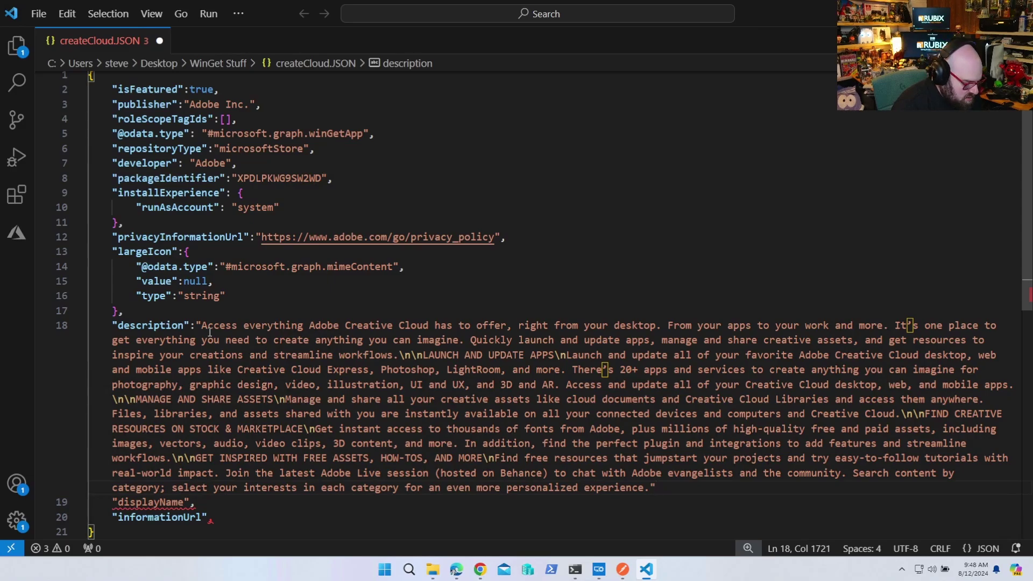
End the "description" line with a comma and add a colon after the "displayName" key below it.
type(",")
key("Down")
key("BackSpace")
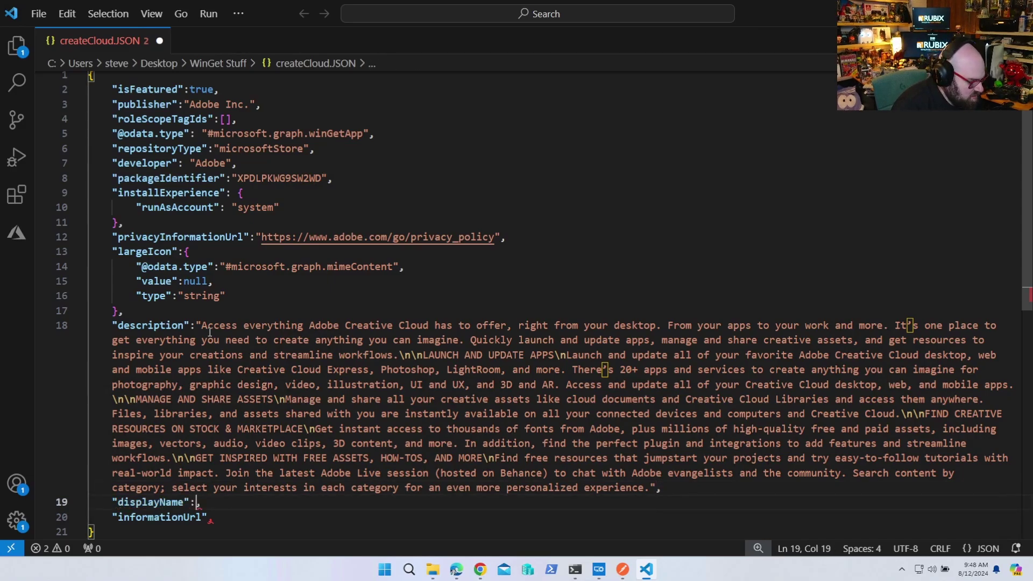
type(":")
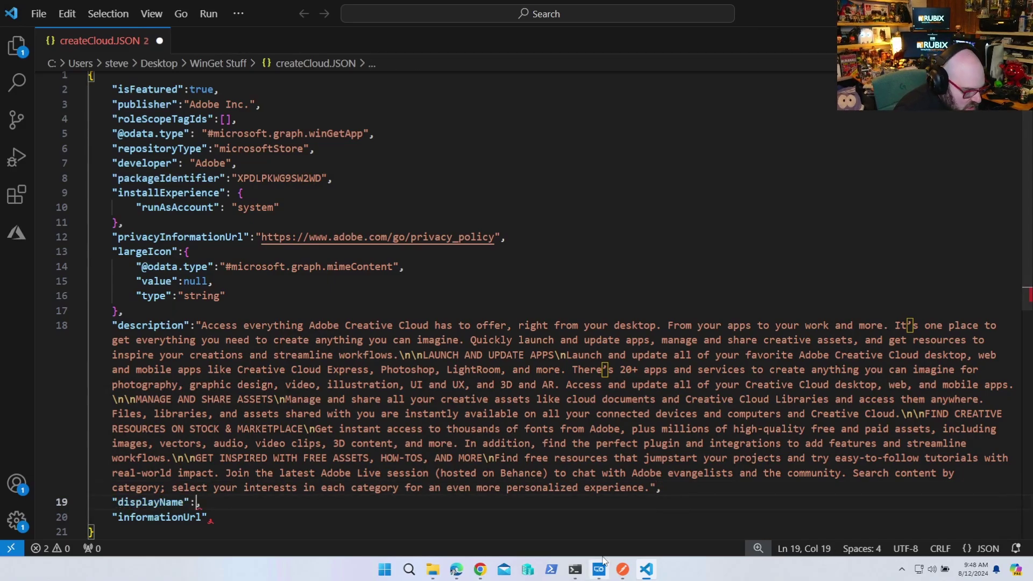
Copy Adobe Creative Cloud from PackageName in Postman's manifest response into createCloud.JSON as the quoted "displayName" value.
left_click(619, 565)
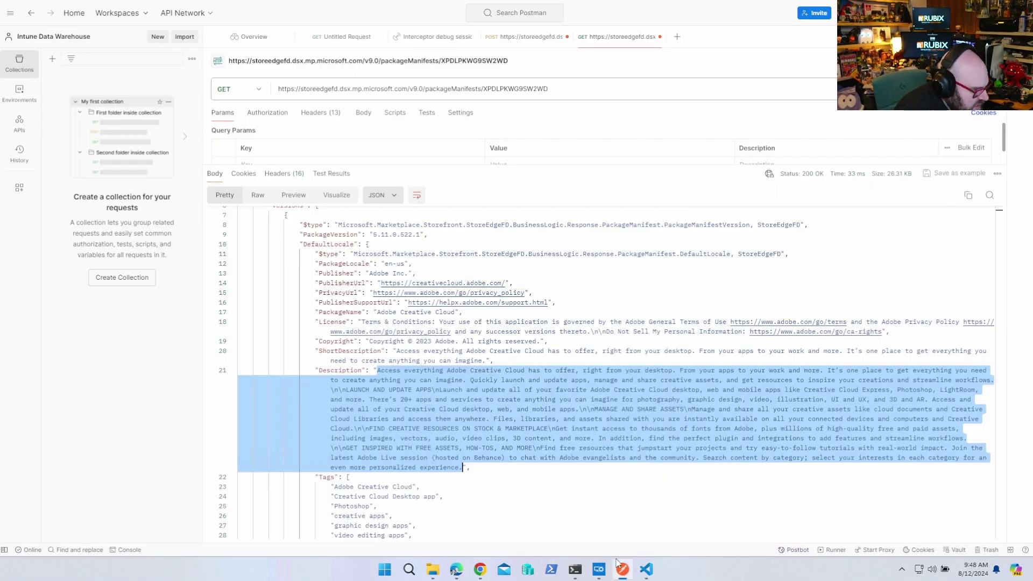
left_click(335, 273)
scroll(345, 375, "up", 2)
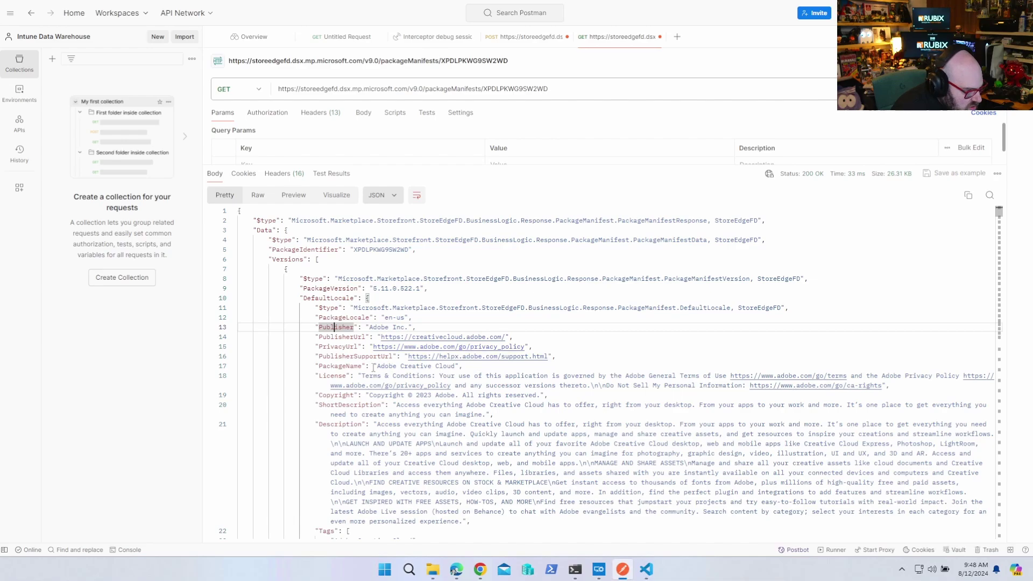
left_click_drag(377, 365, 455, 365)
key("ctrl+c")
left_click(646, 569)
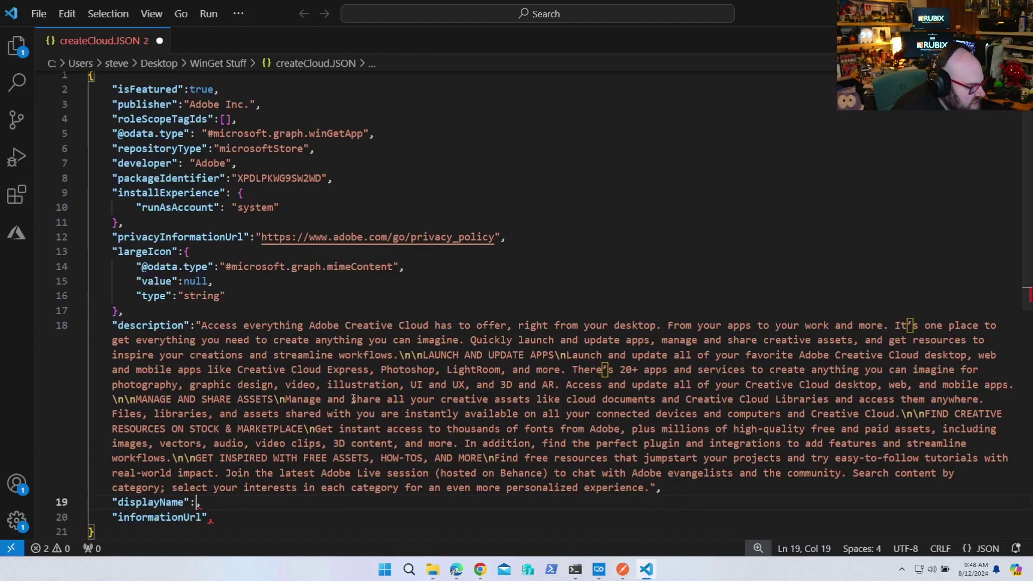
type("\"")
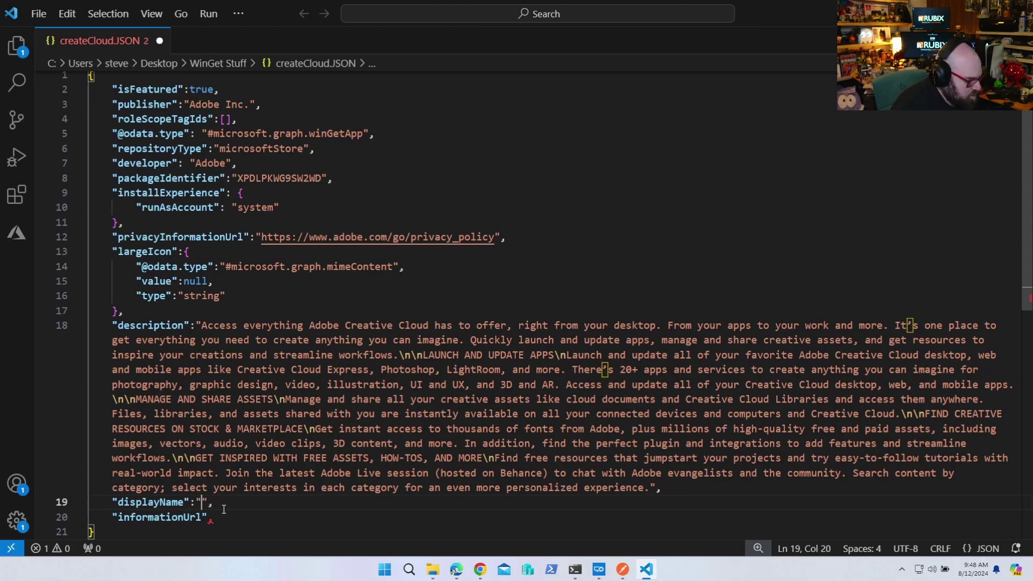
key("ctrl+v")
type("\"")
Add a colon and an empty pair of quotes after the "informationUrl" key.
key("Down")
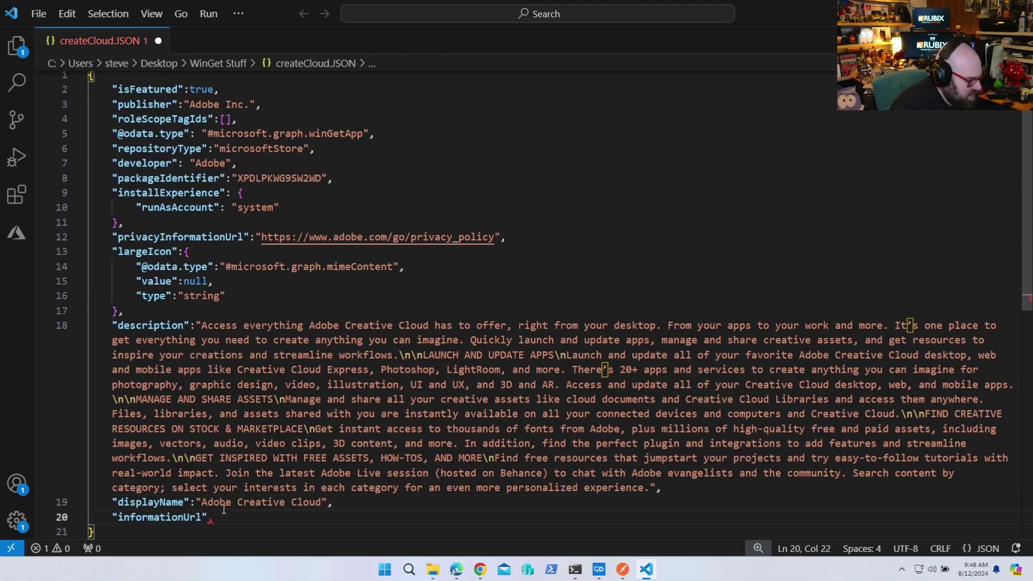
key("BackSpace")
type("\"\"")
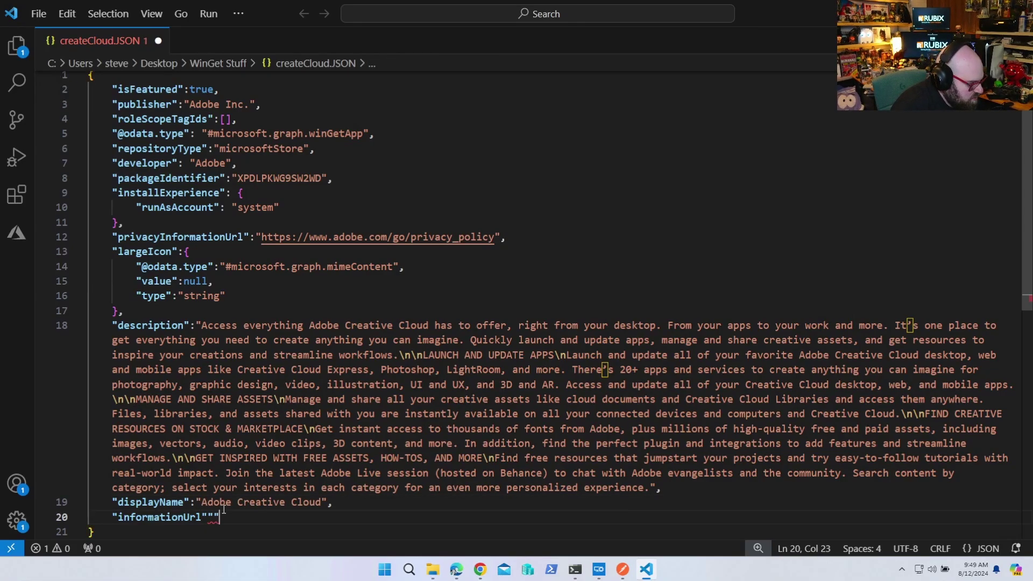
type(":")
key("Right")
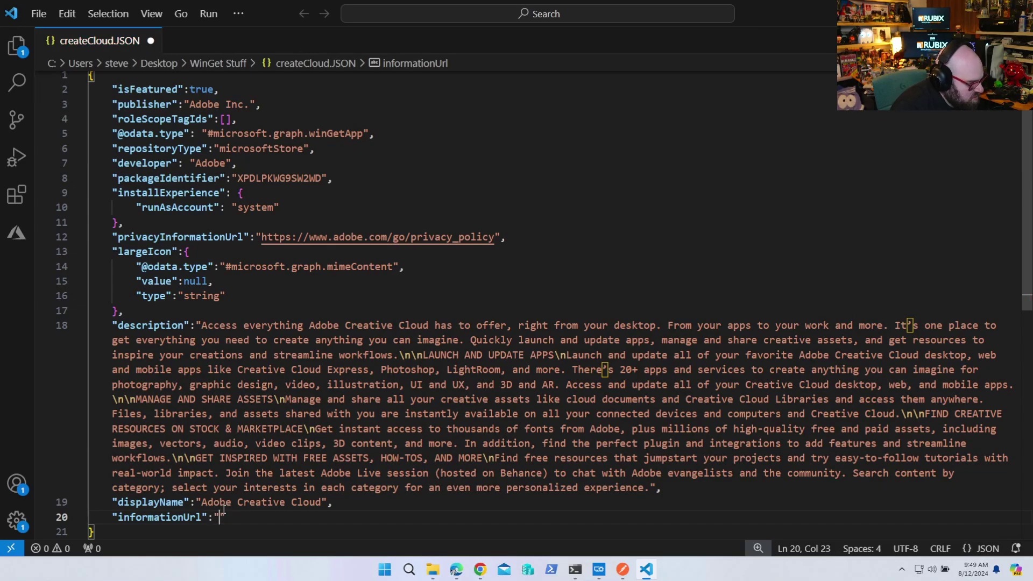
left_click(619, 573)
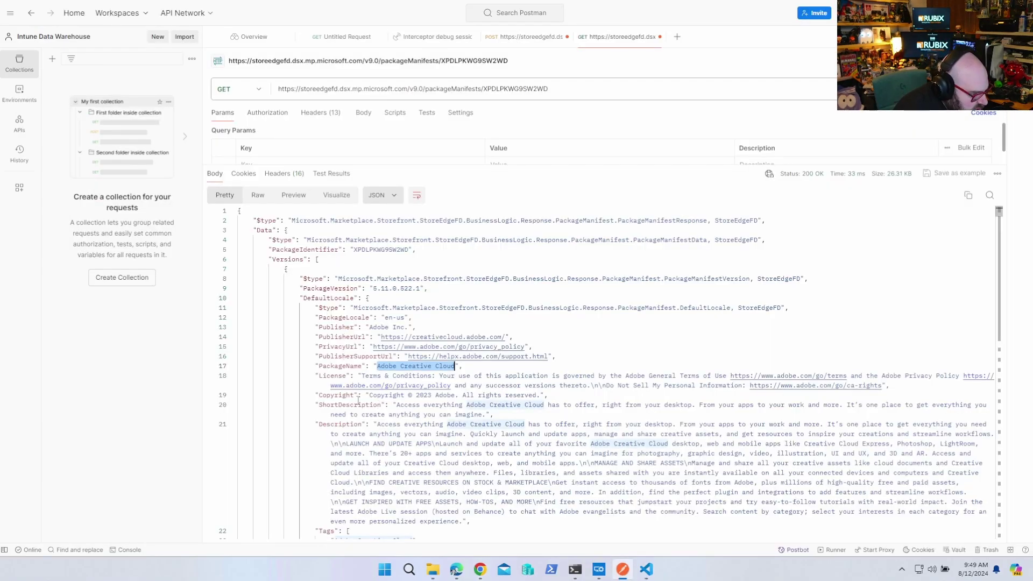
left_click(552, 326)
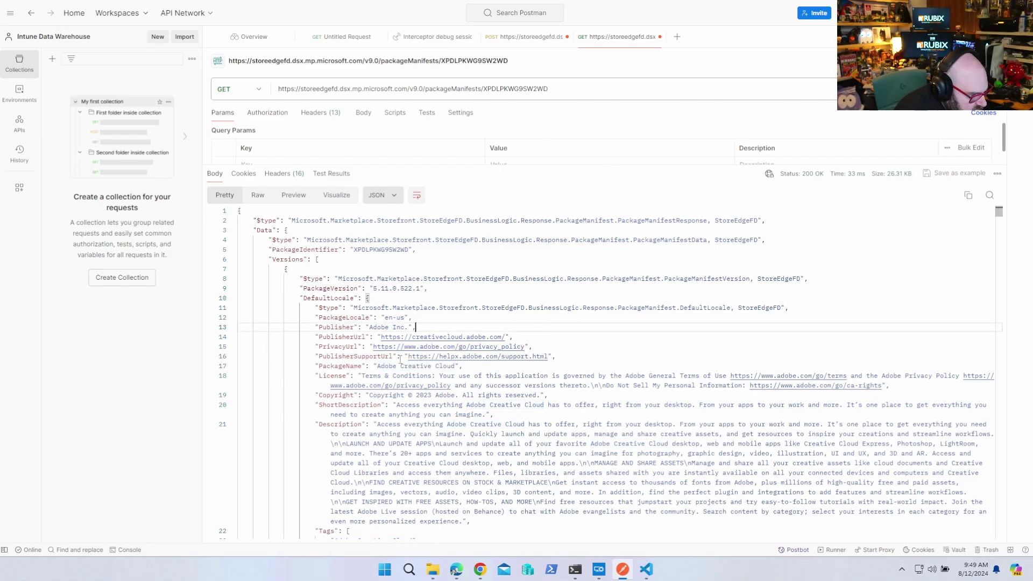
left_click_drag(379, 337, 505, 337)
key("ctrl+c")
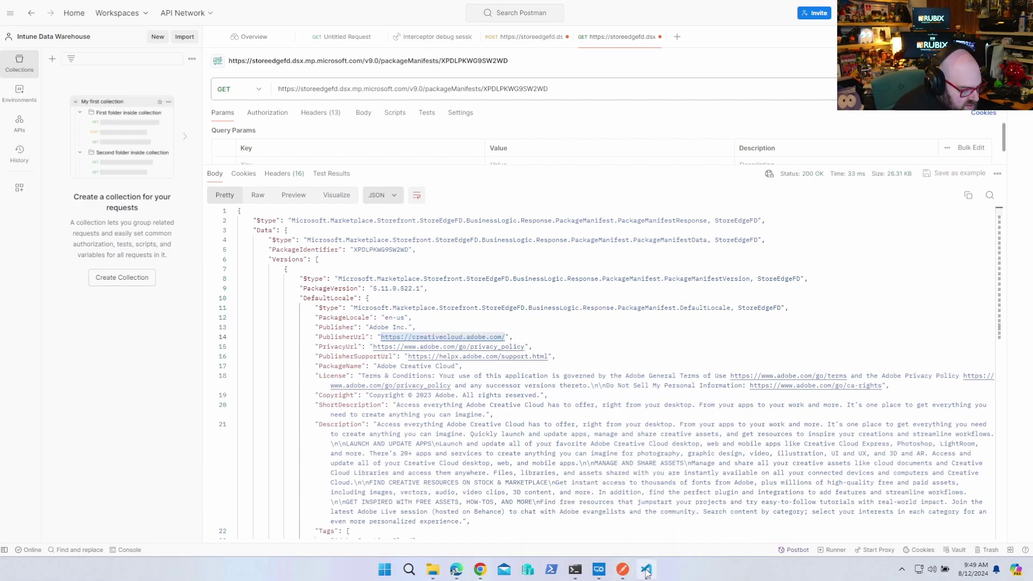
key("alt+Tab")
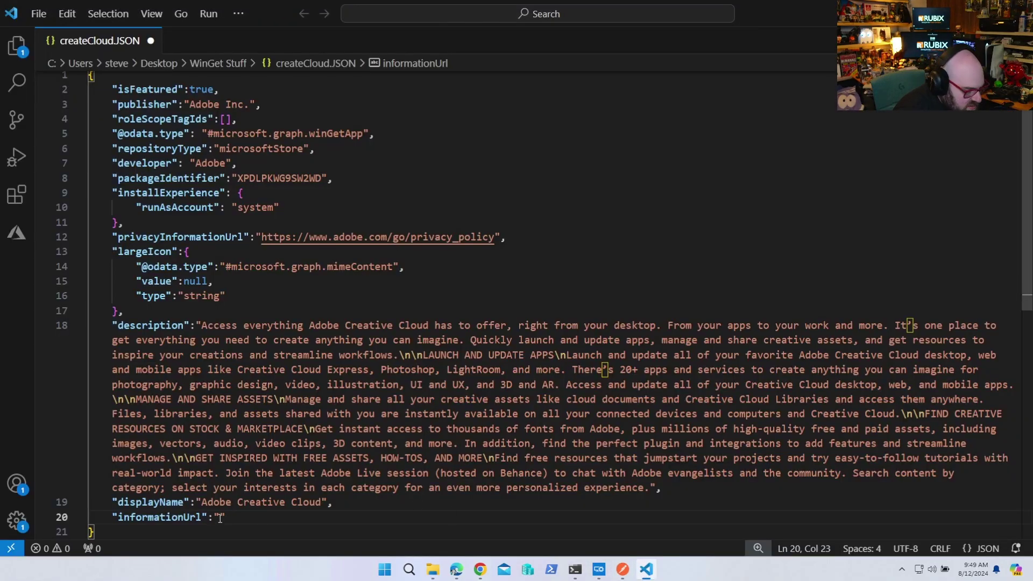
key("ctrl+v")
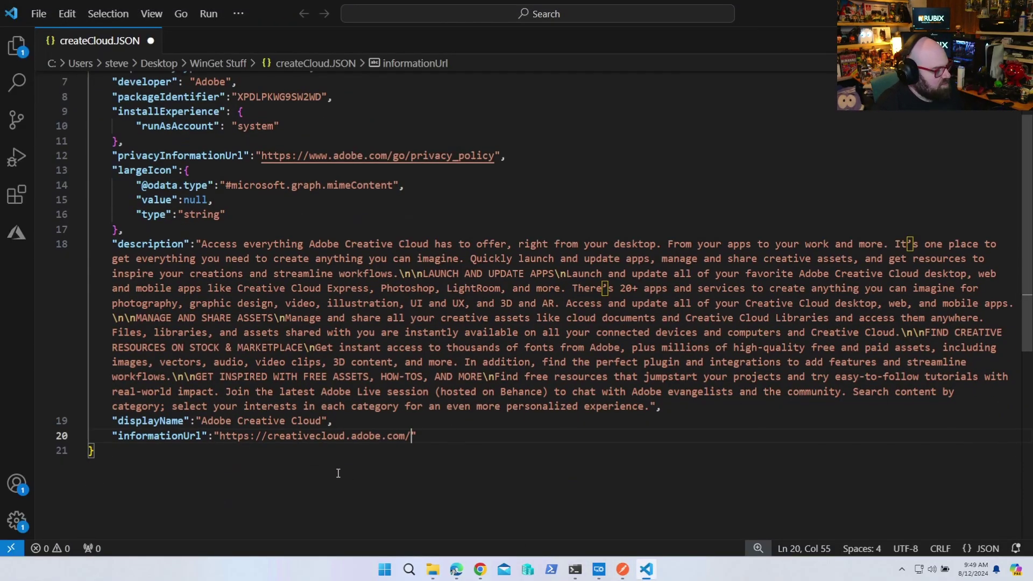
key("Down")
Copy the entire JSON body of createCloud.JSON and switch to Graph Explorer in Chrome.
scroll(307, 459, "down", 2)
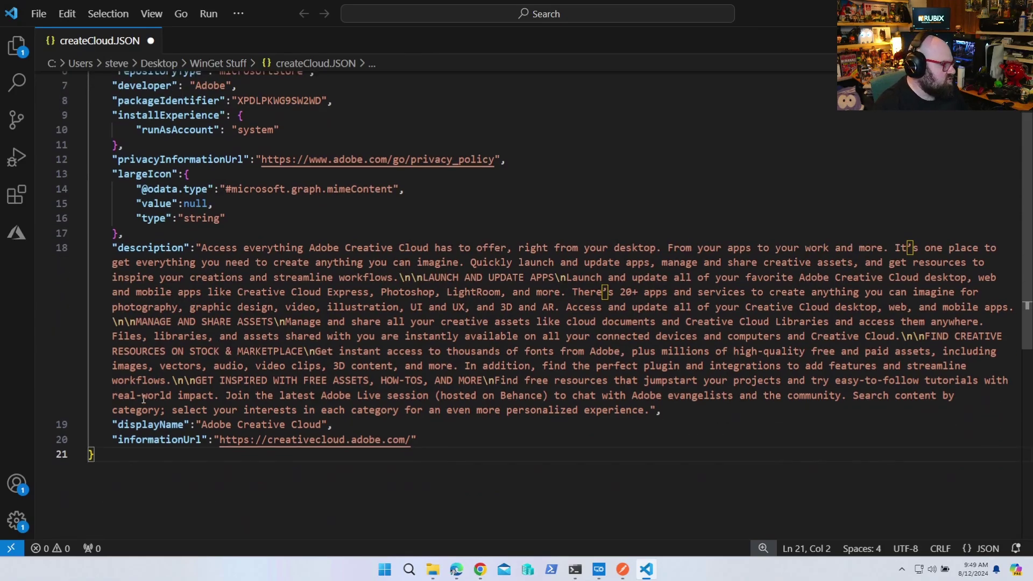
left_click_drag(114, 426, 70, 22)
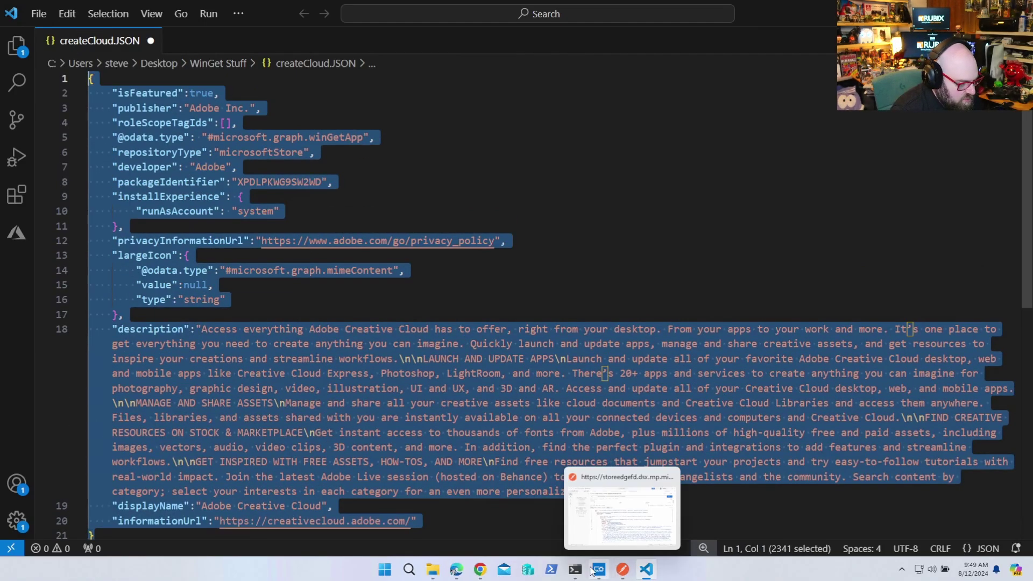
left_click(479, 572)
left_click(484, 224)
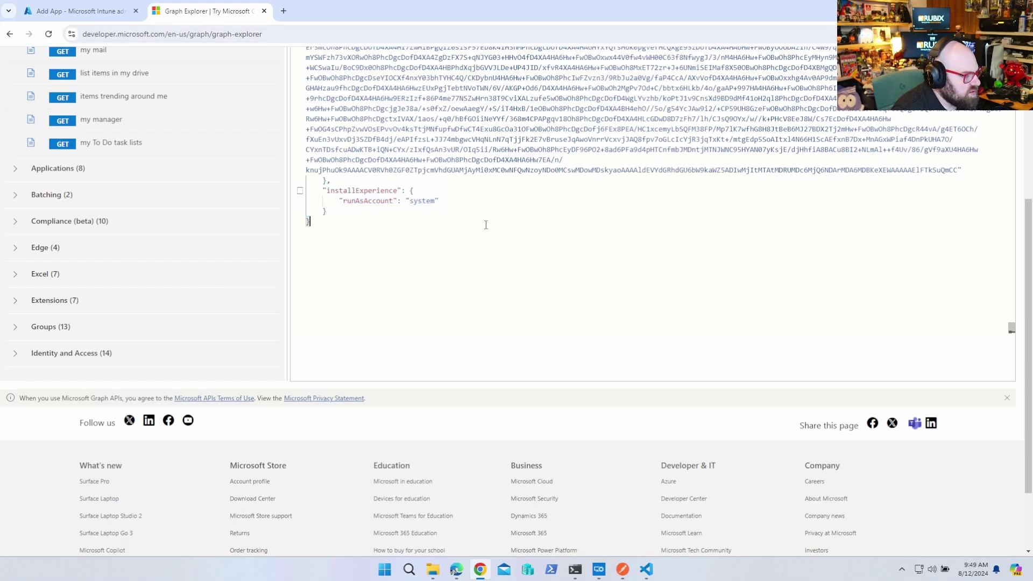
Remove the app ID from the request URL so it ends in deviceAppManagement/mobileApps, and run the GET query.
scroll(432, 307, "up", 10)
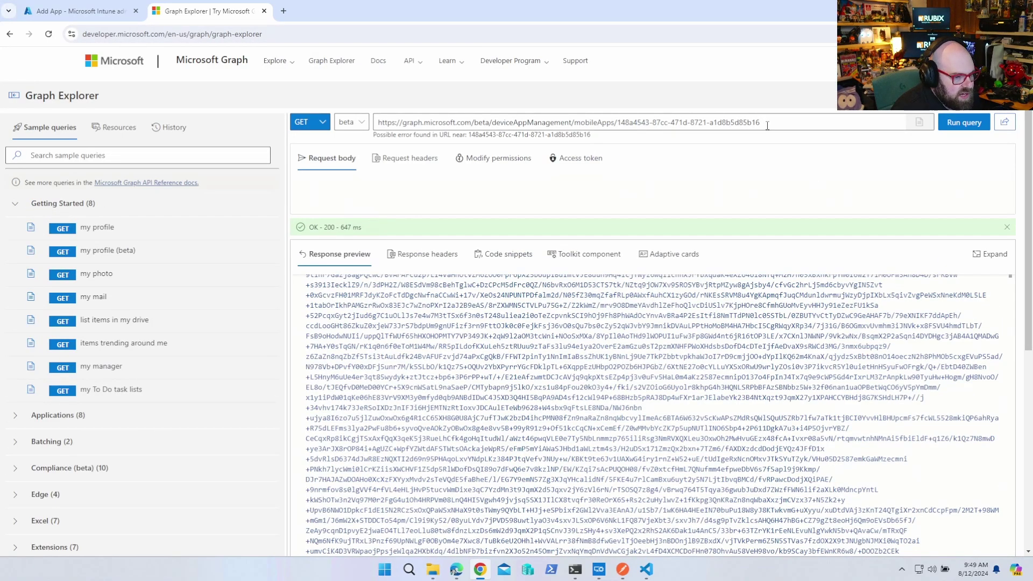
left_click_drag(760, 122, 618, 121)
key("BackSpace")
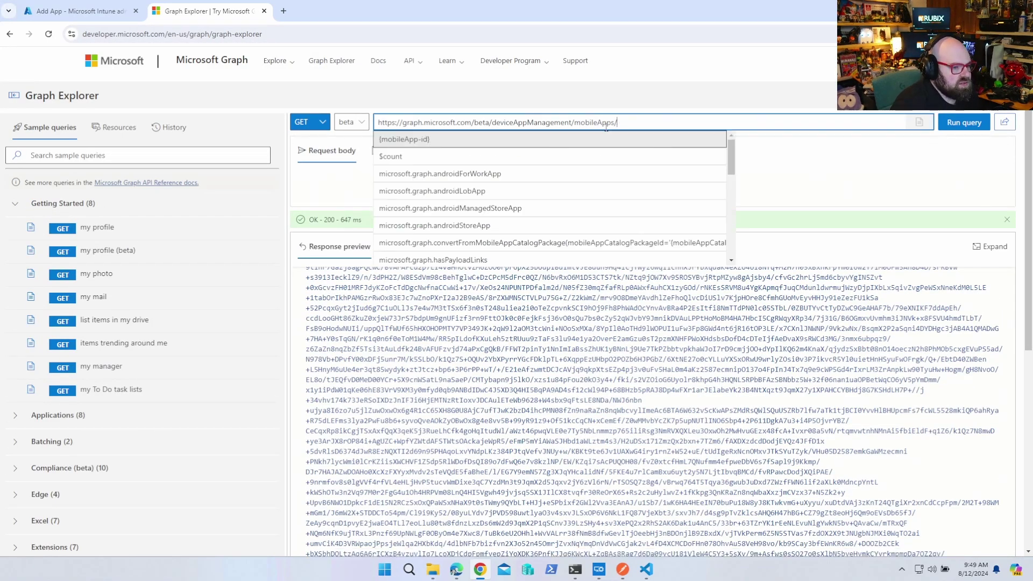
key("BackSpace")
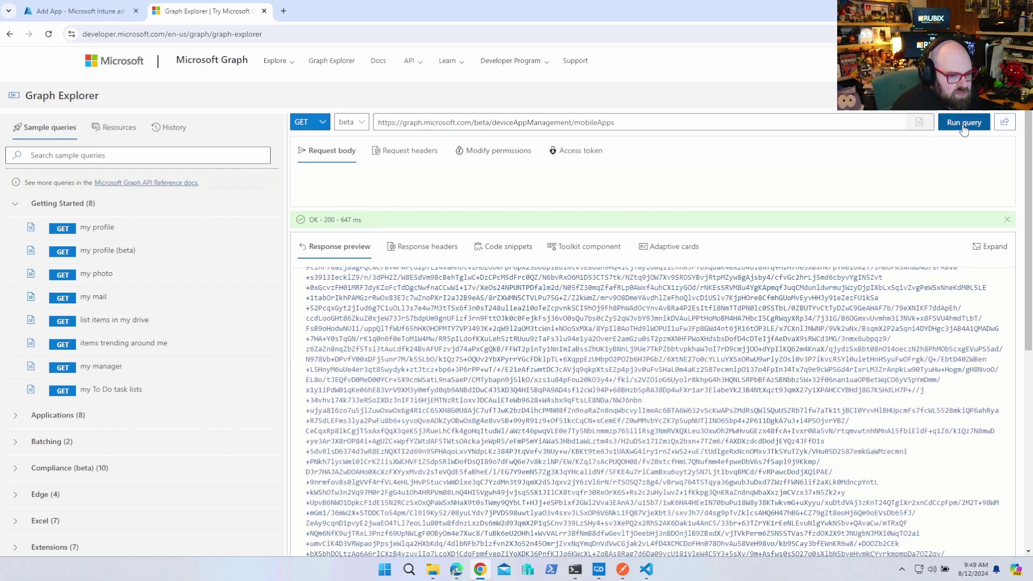
left_click(963, 123)
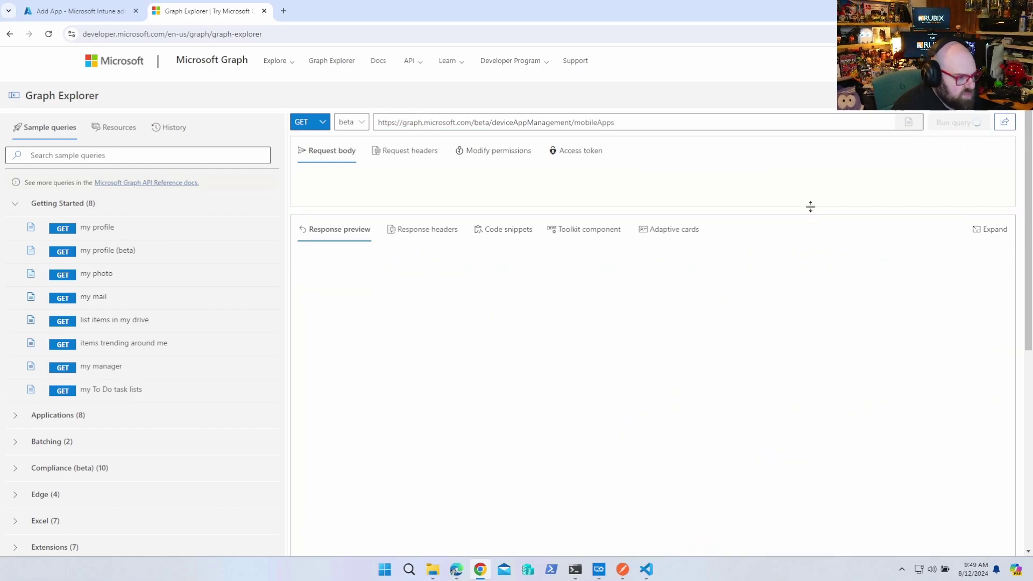
Change the mobileApps request to POST and run it with the copied createCloud.JSON content as the request body.
left_click_drag(811, 205, 811, 293)
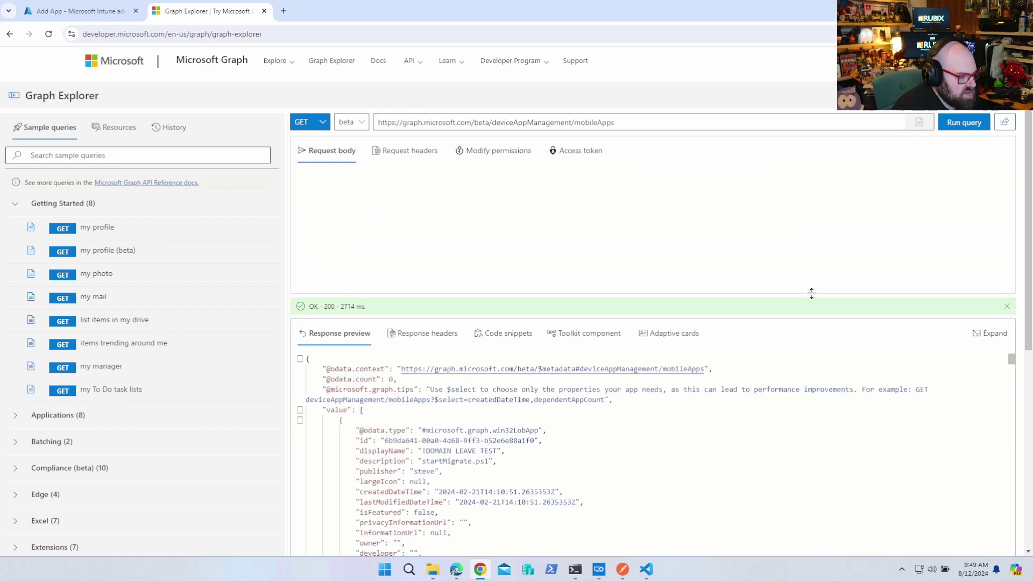
left_click(308, 122)
left_click(309, 161)
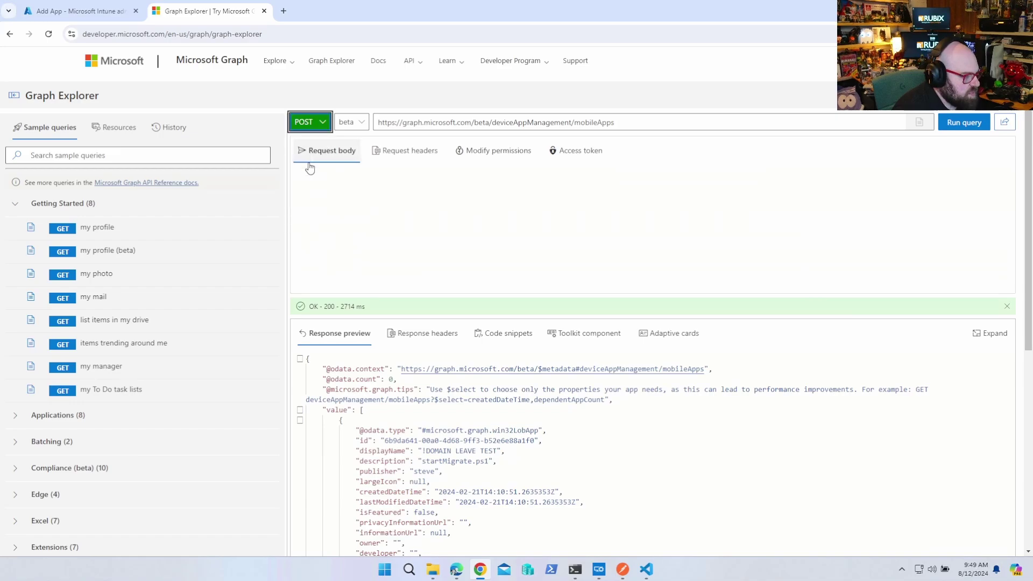
left_click(322, 174)
key("ctrl+v")
scroll(379, 222, "up", 10)
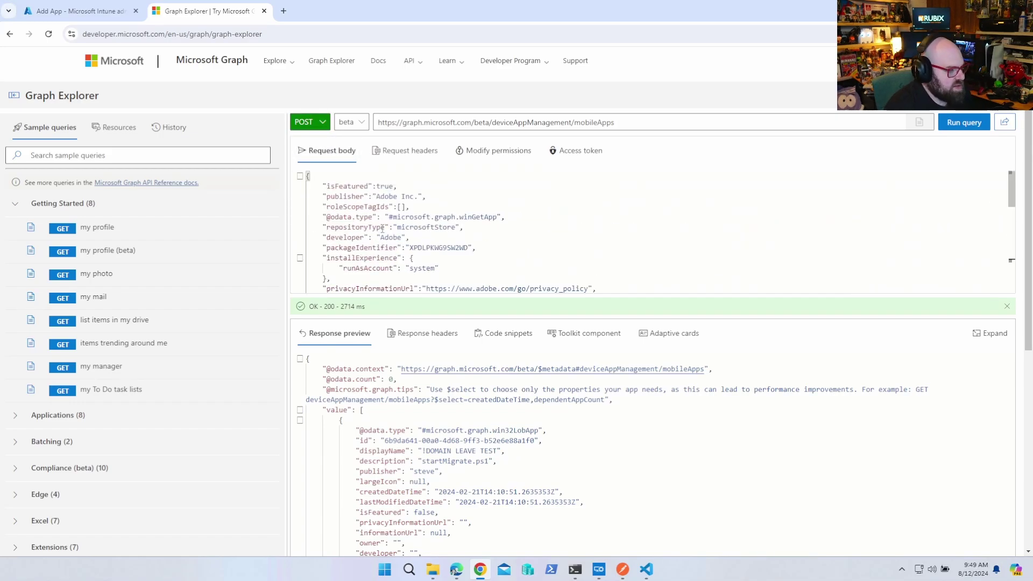
left_click(955, 124)
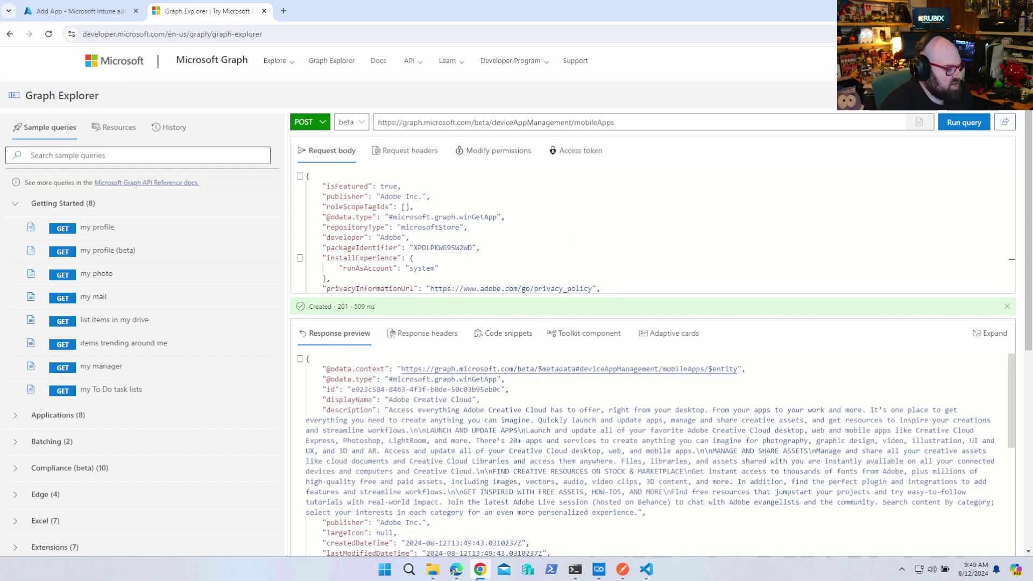
Open the unassigned Adobe Creative Cloud app from the Windows apps list in the Intune admin center and review its properties.
left_click(81, 11)
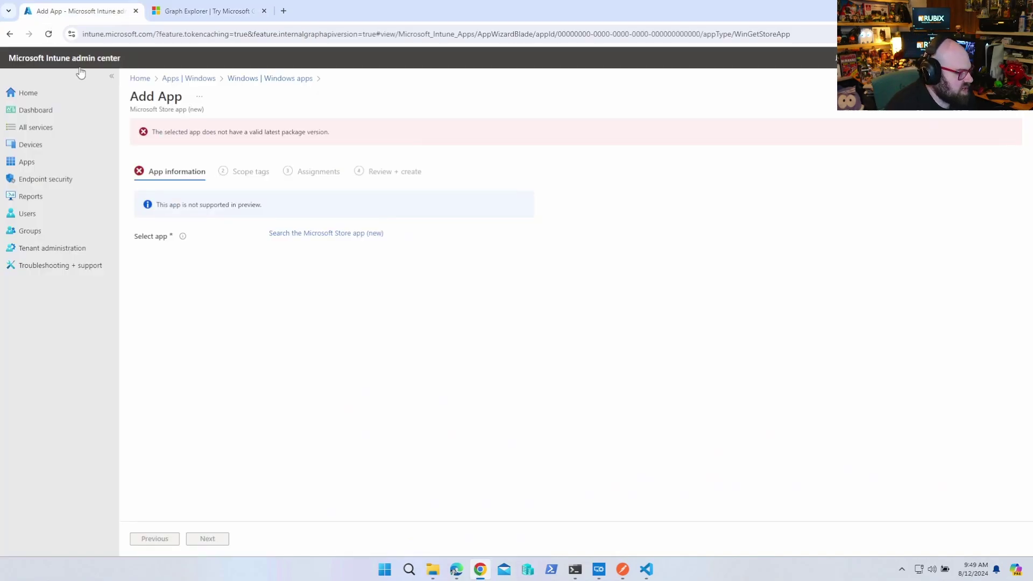
left_click(46, 162)
left_click(185, 216)
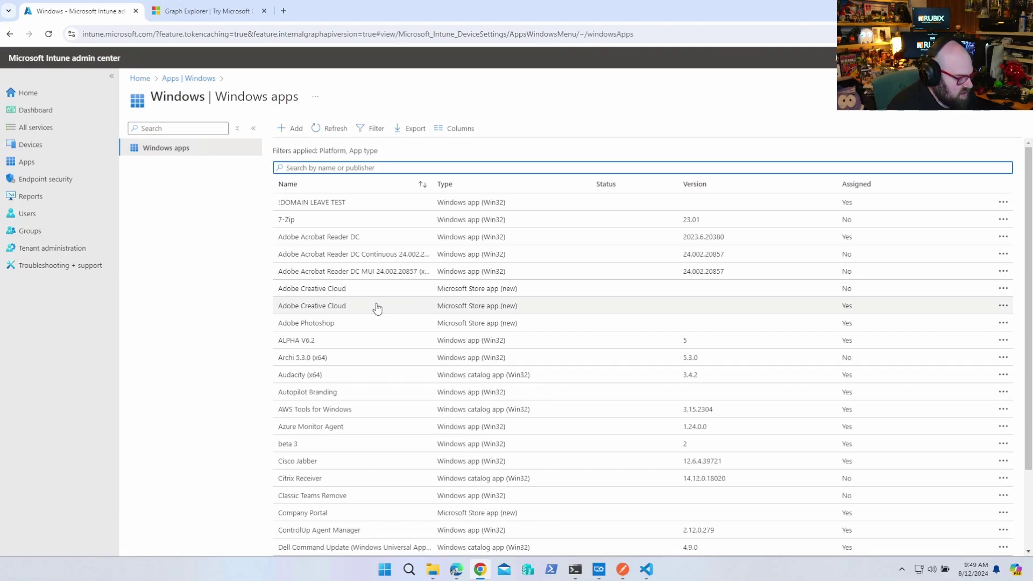
left_click(383, 313)
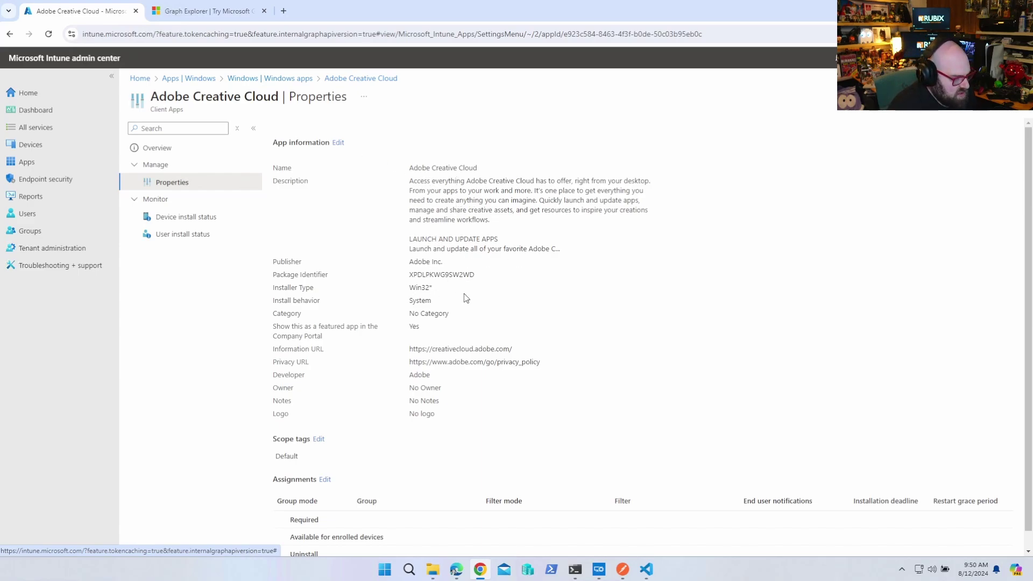
scroll(464, 297, "down", 1)
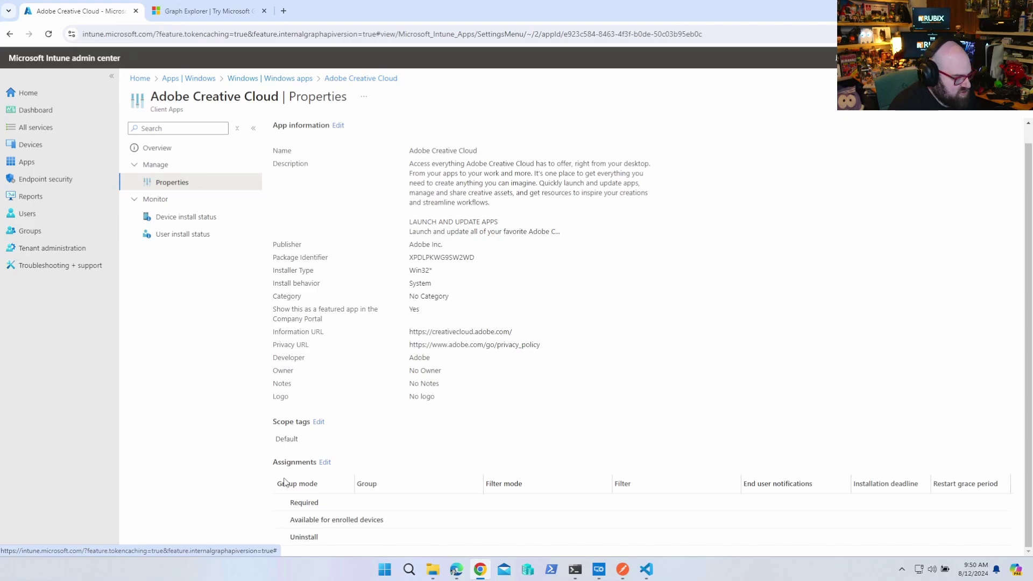
scroll(415, 421, "up", 1)
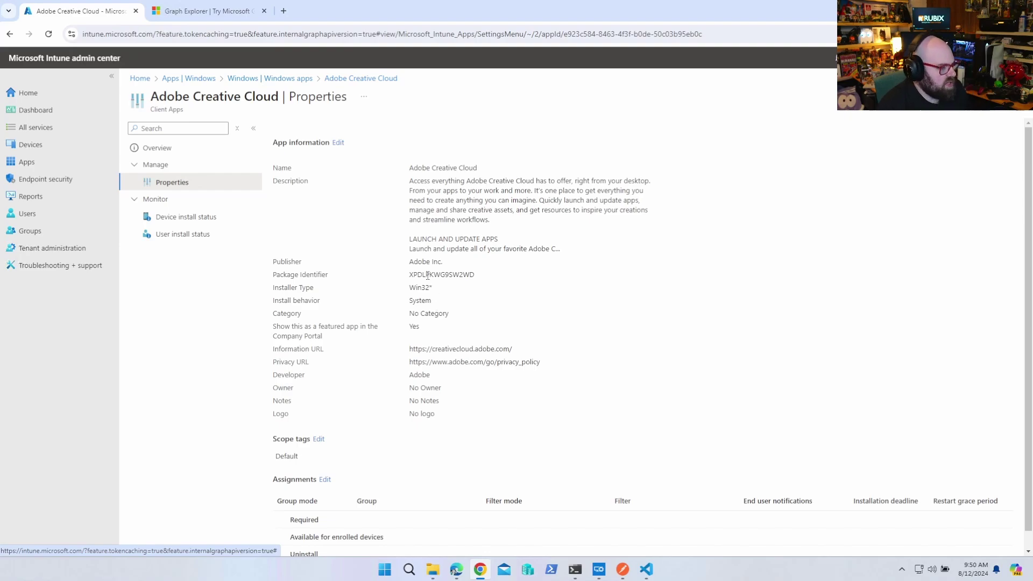
scroll(419, 260, "down", 1)
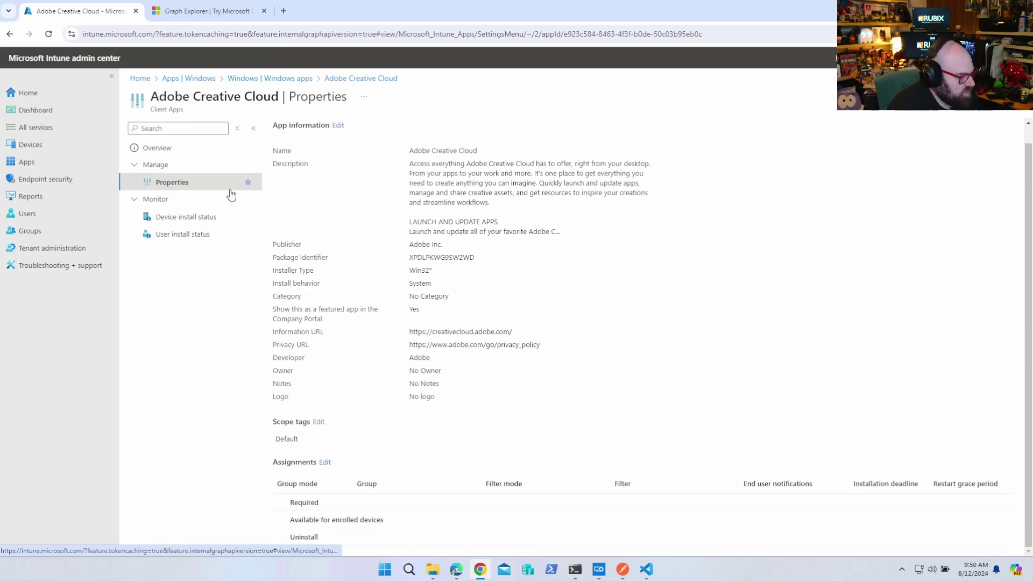
Edit the app information to add the Adobe Creative Cloud logo, and open the app's assignments for editing.
left_click(337, 126)
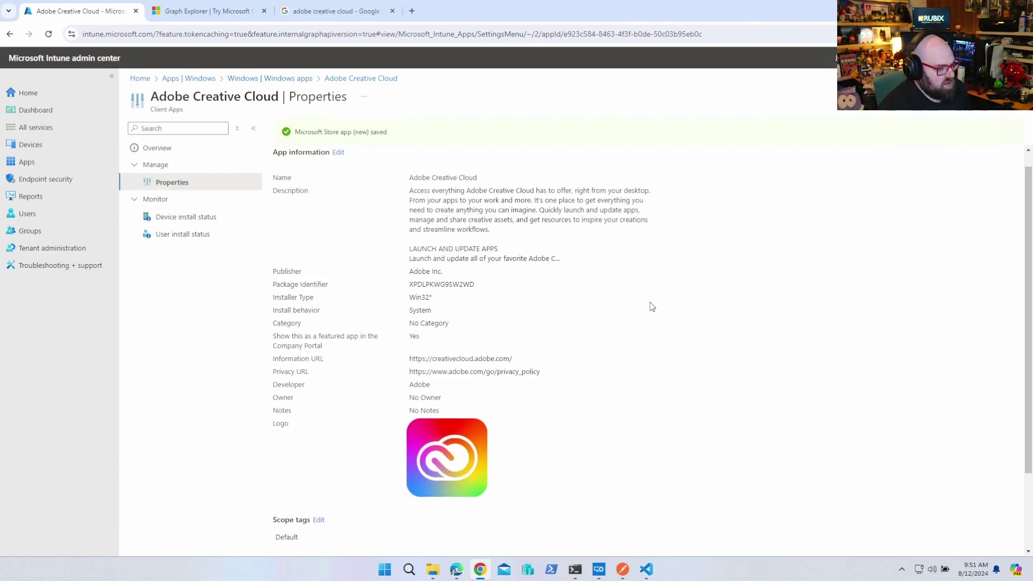
scroll(420, 317, "down", 2)
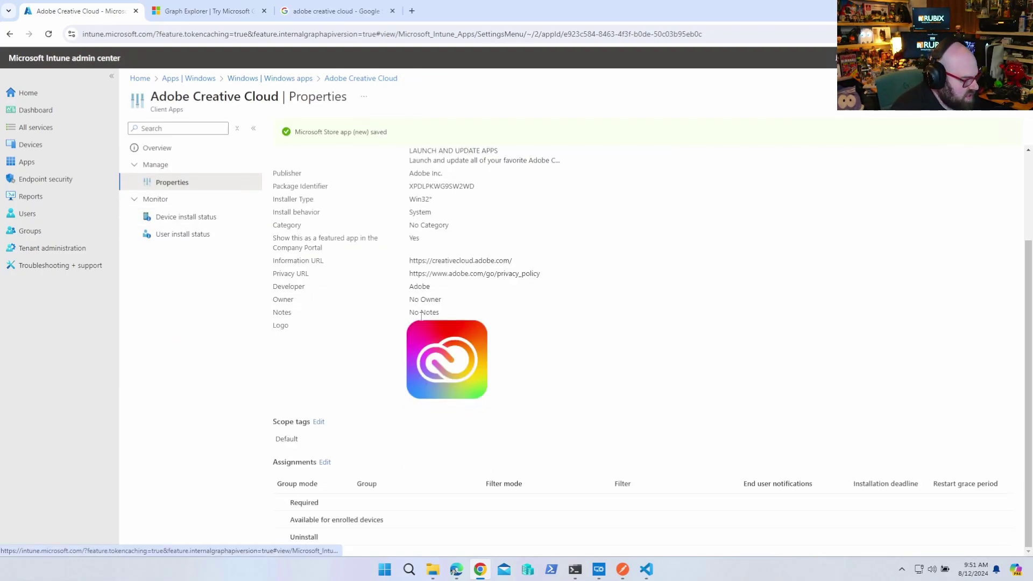
left_click(325, 462)
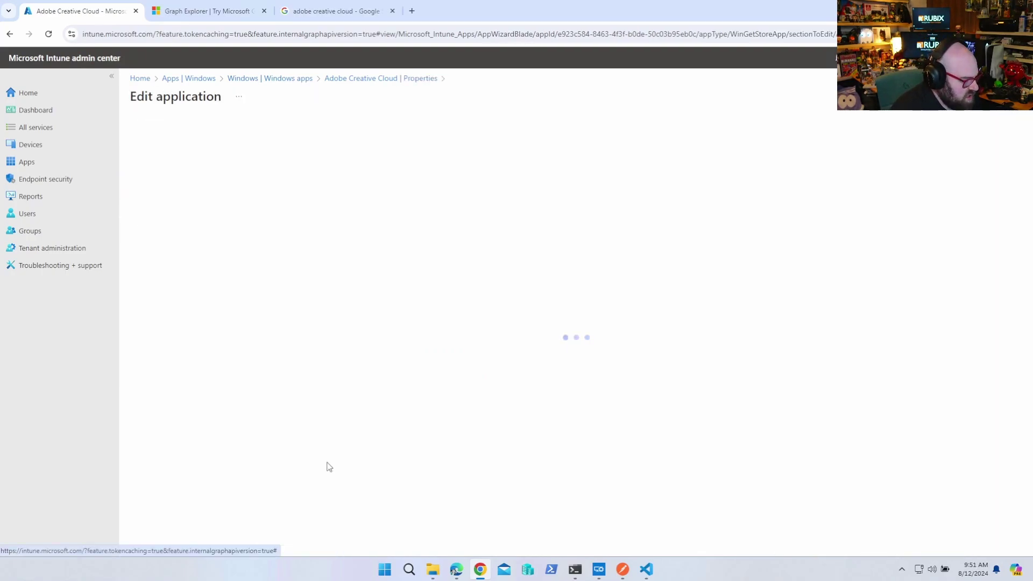
left_click(212, 324)
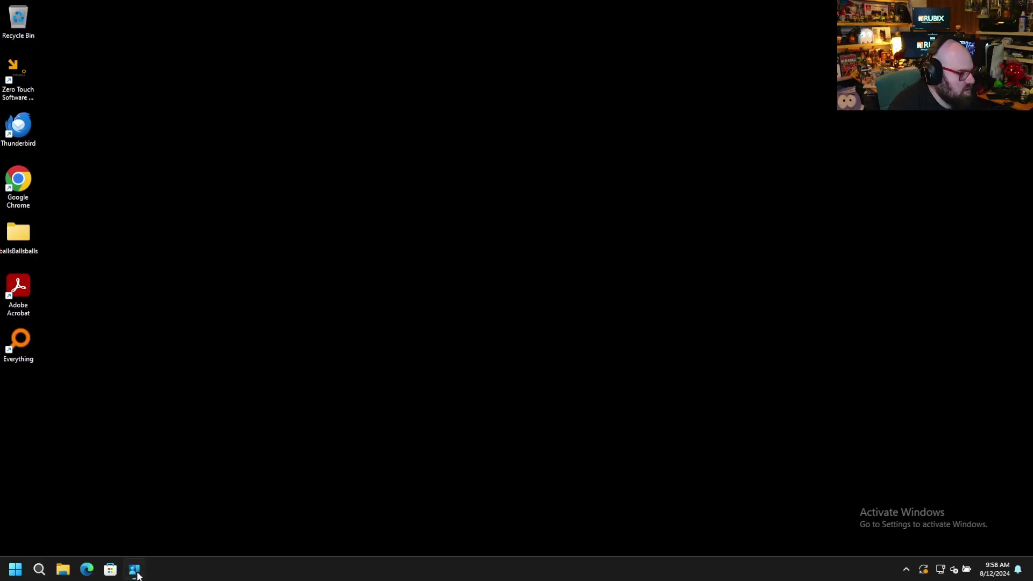
Switch to Company Portal on the client device and open the Adobe Creative Cloud app that has the logo.
left_click(137, 576)
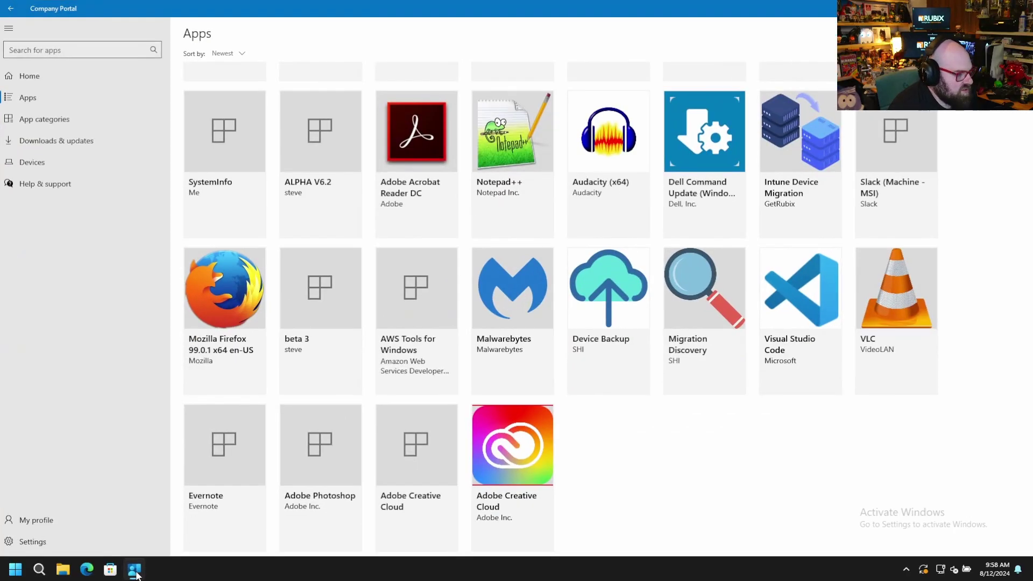
left_click(530, 452)
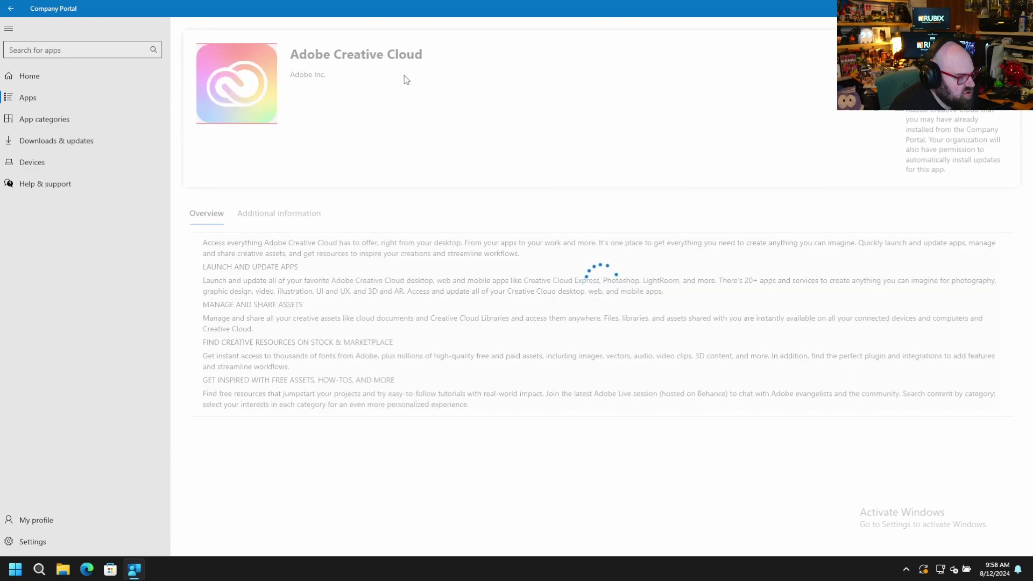